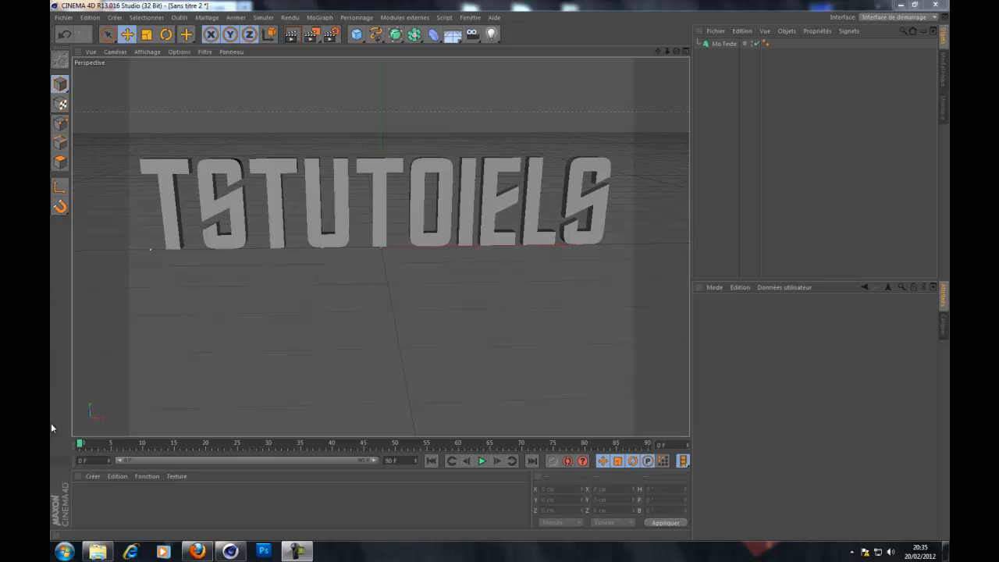
Play the example intro video from the intro tom folder in full screen, then close the player and return to Cinema 4D.
{"action": "left_click", "coordinate": [97, 551]}
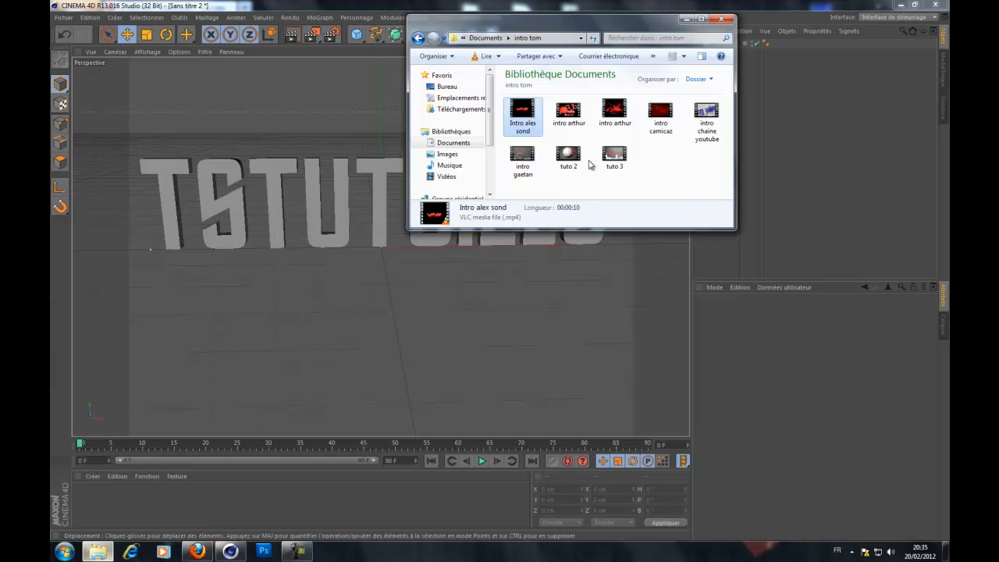
{"action": "double_click", "coordinate": [531, 115]}
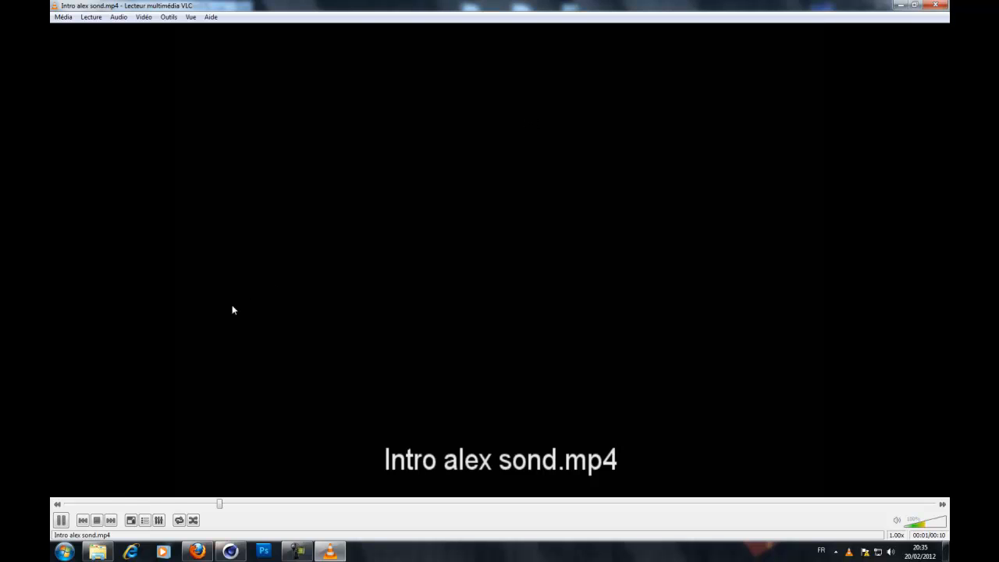
{"action": "left_click", "coordinate": [61, 520]}
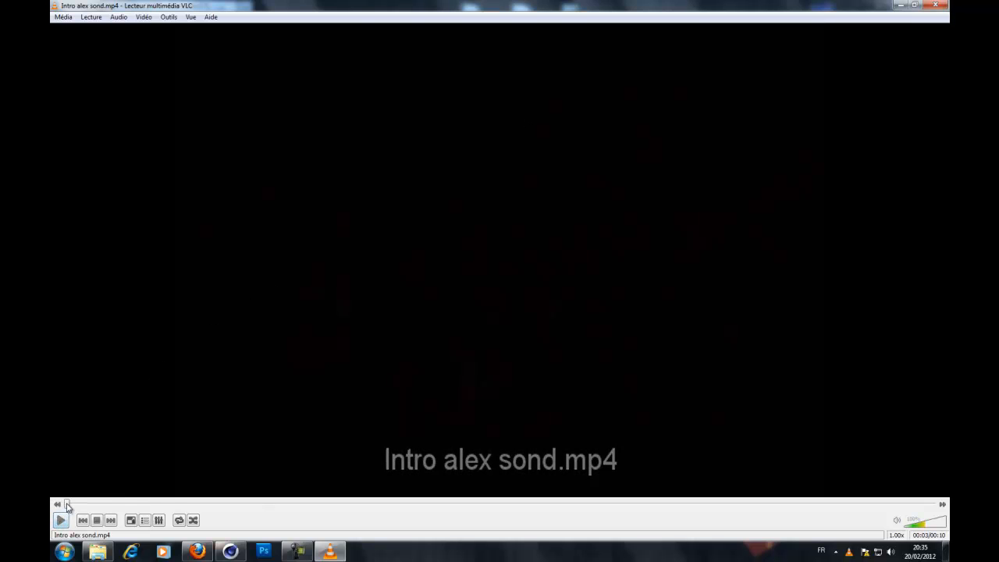
{"action": "double_click", "coordinate": [171, 424]}
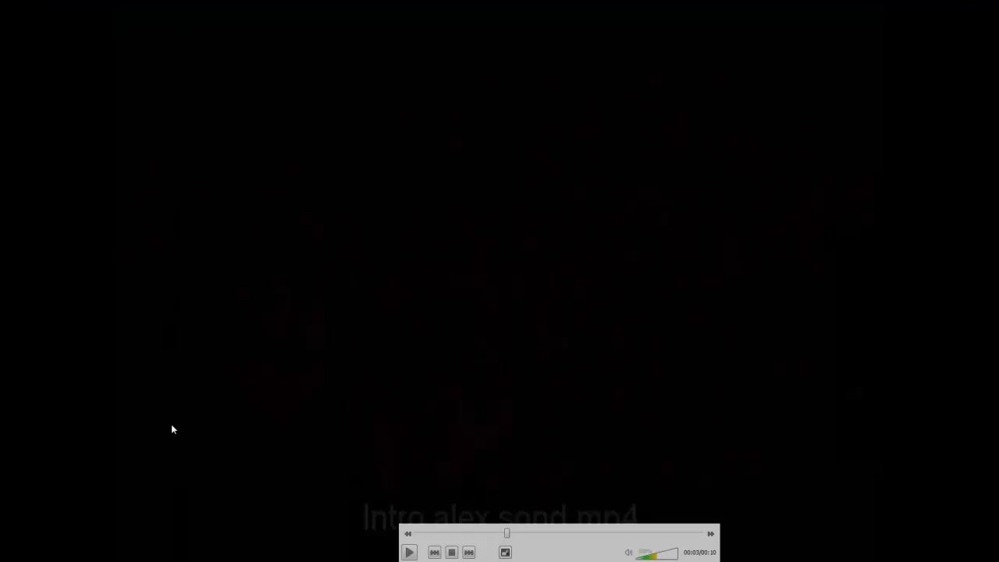
{"action": "left_click", "coordinate": [405, 553]}
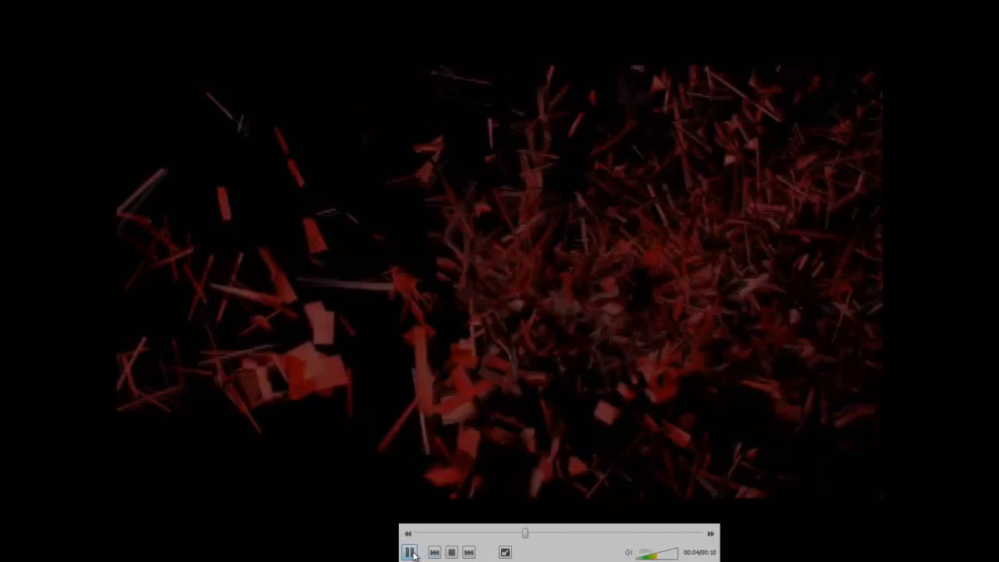
{"action": "left_click", "coordinate": [408, 553]}
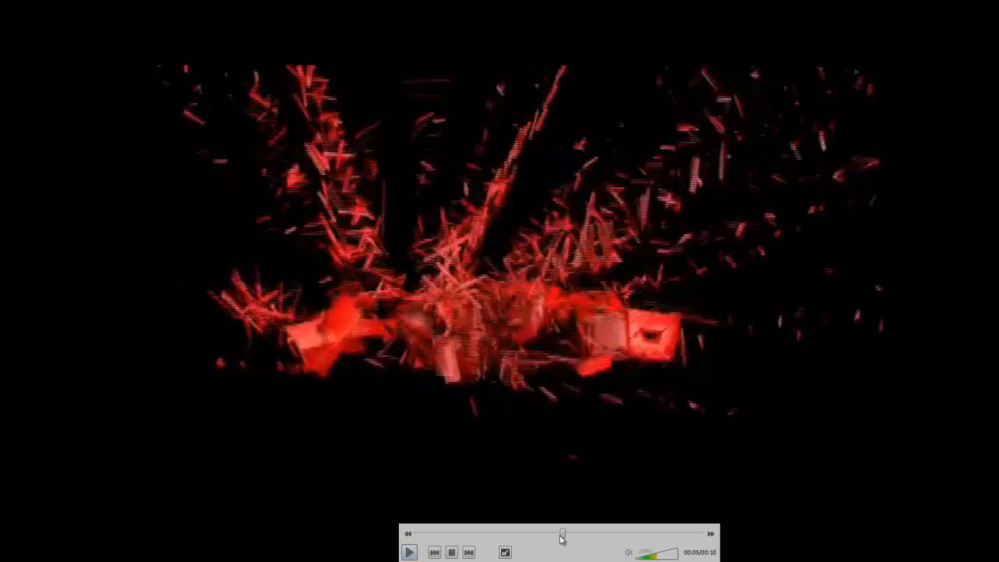
{"action": "left_click", "coordinate": [699, 533]}
{"action": "left_click", "coordinate": [409, 552]}
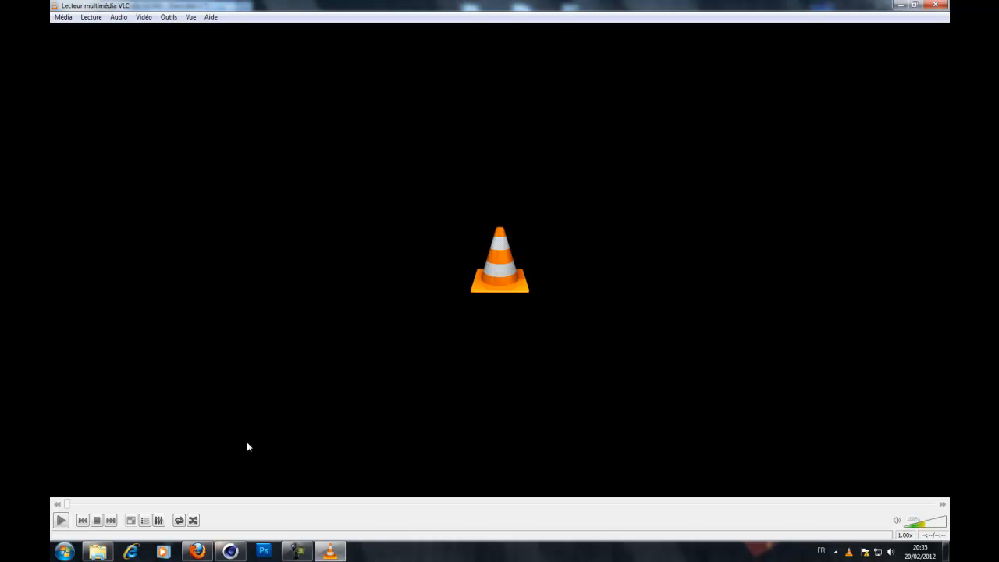
{"action": "left_click", "coordinate": [61, 520]}
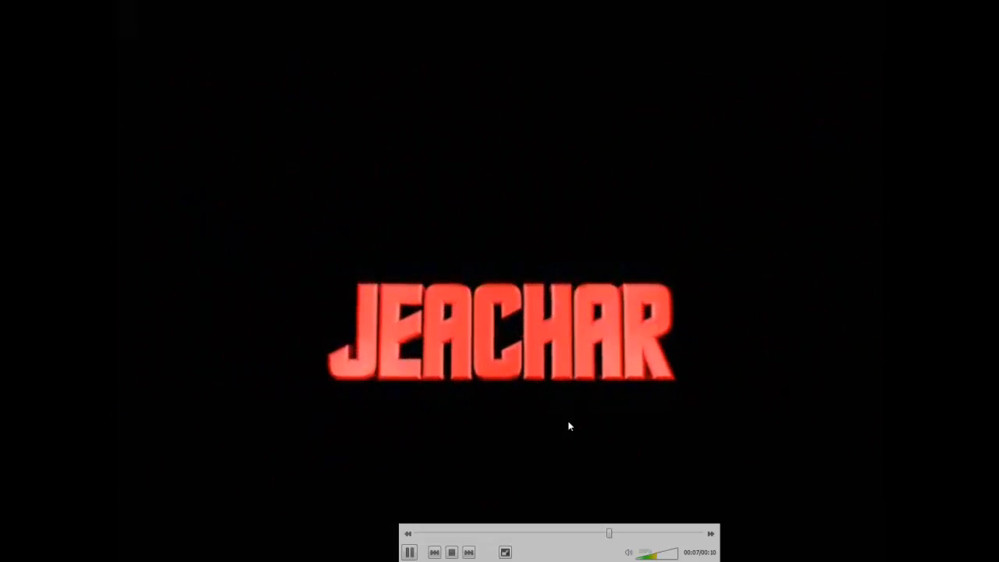
{"action": "double_click", "coordinate": [706, 415]}
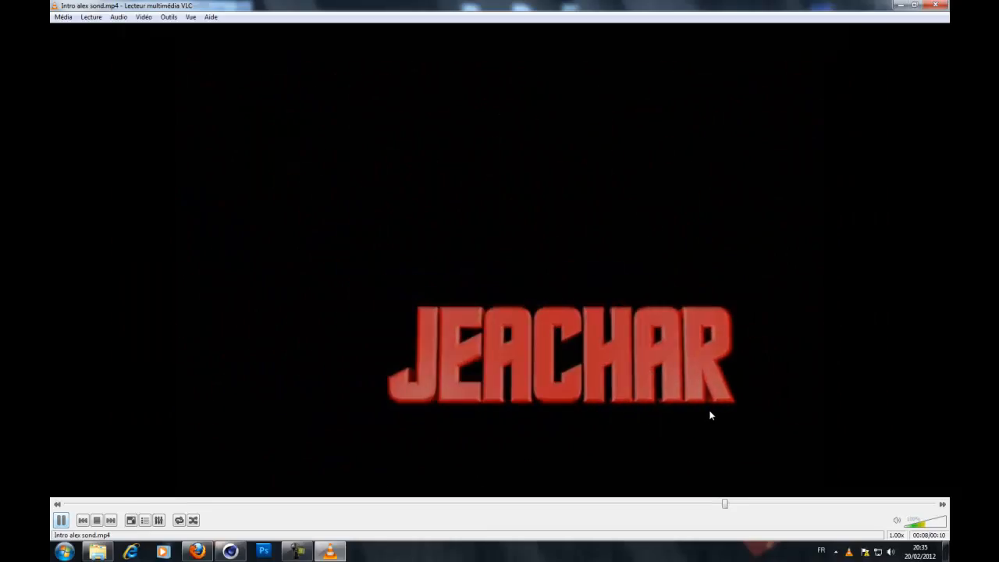
{"action": "left_click", "coordinate": [936, 6]}
{"action": "left_click", "coordinate": [686, 18]}
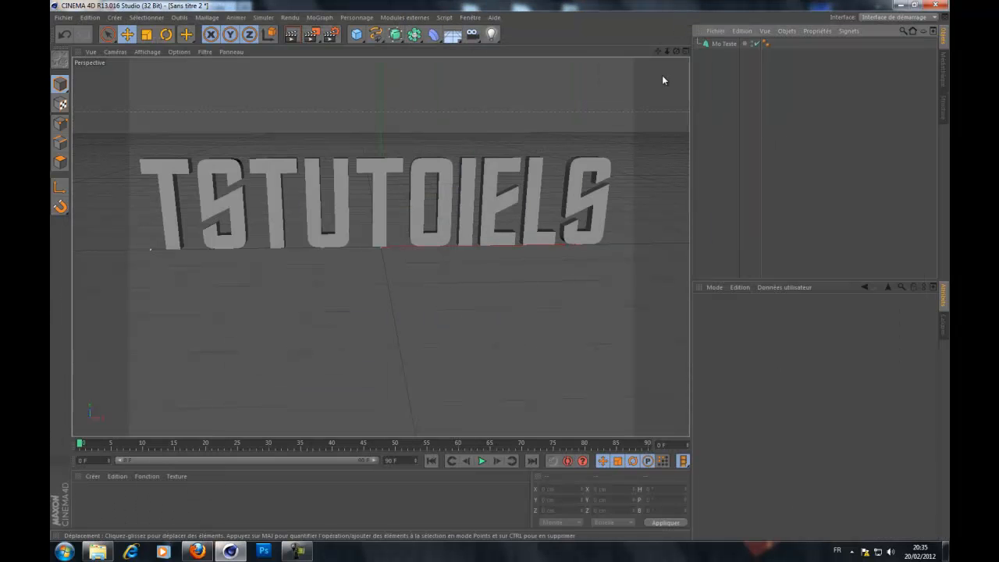
Select the TSTUTOIELS text object and pick Roddenberry as its font.
{"action": "left_click", "coordinate": [723, 44]}
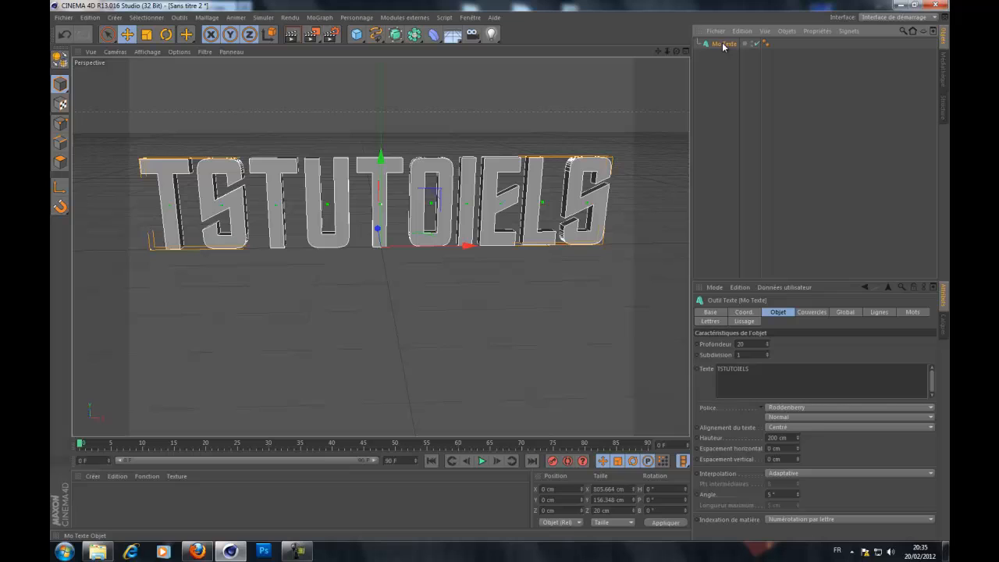
{"action": "left_click", "coordinate": [320, 17]}
{"action": "left_click", "coordinate": [629, 157]}
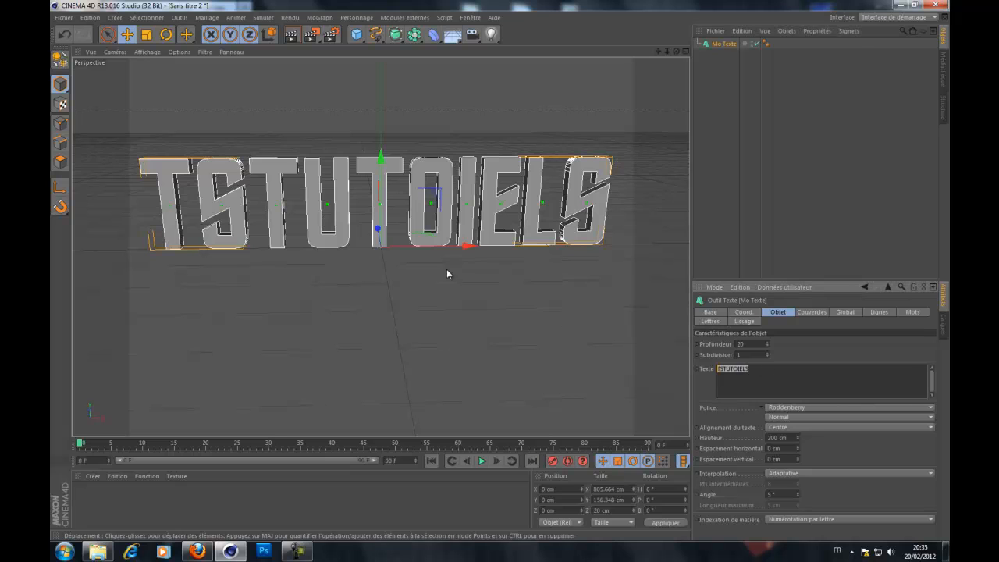
{"action": "left_click", "coordinate": [862, 145]}
{"action": "left_click", "coordinate": [722, 43]}
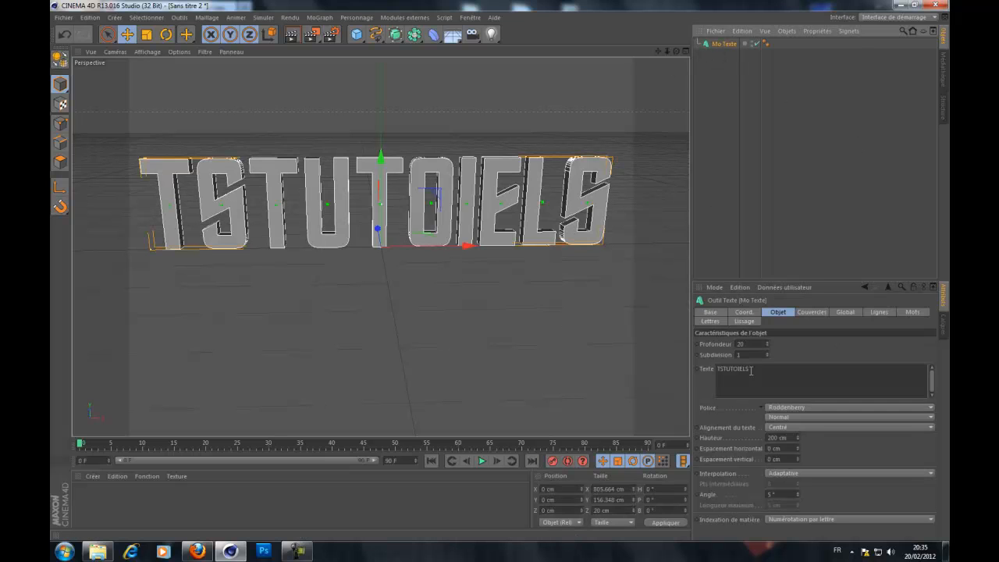
{"action": "left_click", "coordinate": [792, 408]}
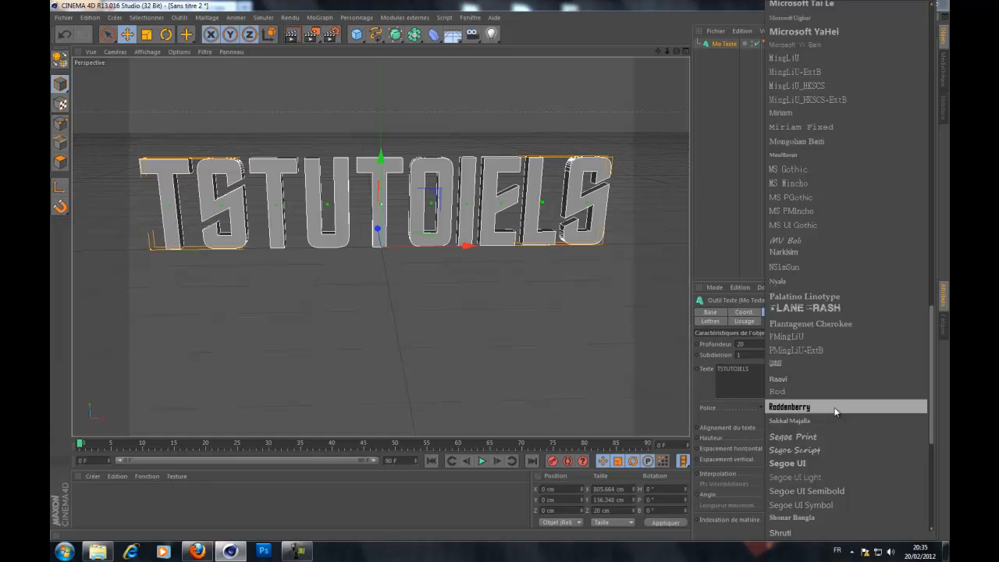
{"action": "left_click", "coordinate": [834, 407]}
Set the depth (Profondeur) of the text object to 70.
{"action": "double_click", "coordinate": [741, 343]}
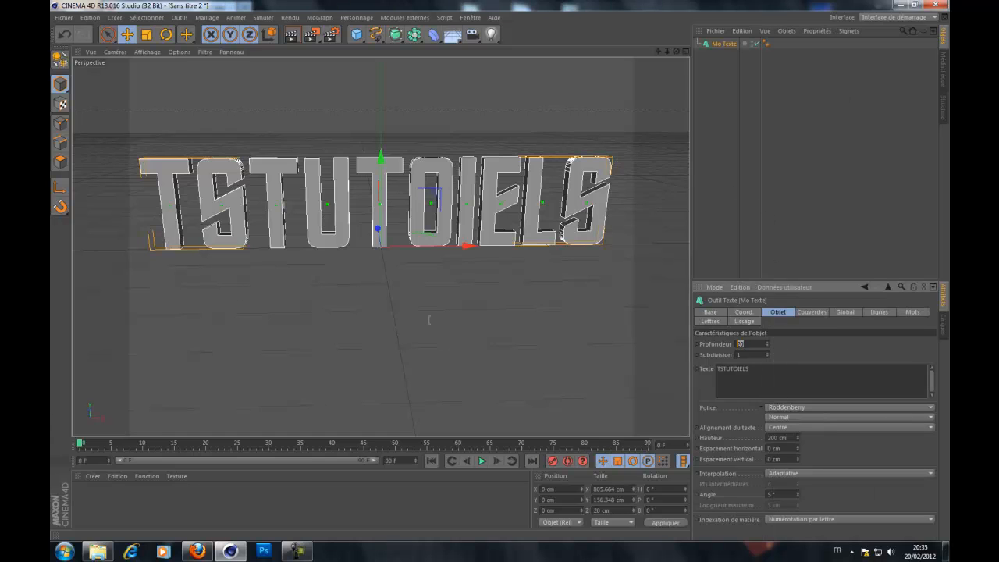
{"action": "type", "text": "70"}
{"action": "key", "text": "Return"}
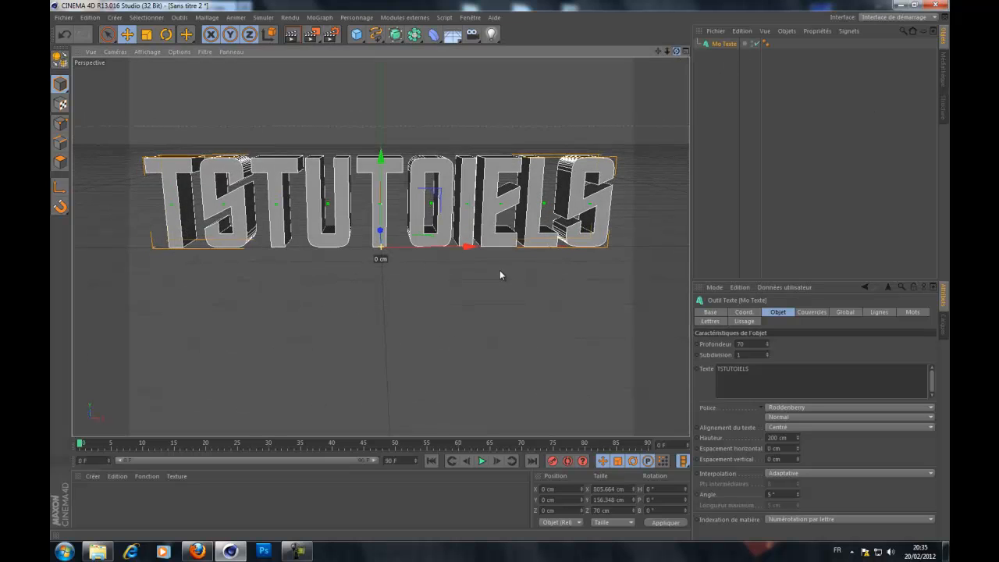
{"action": "left_click", "coordinate": [483, 114]}
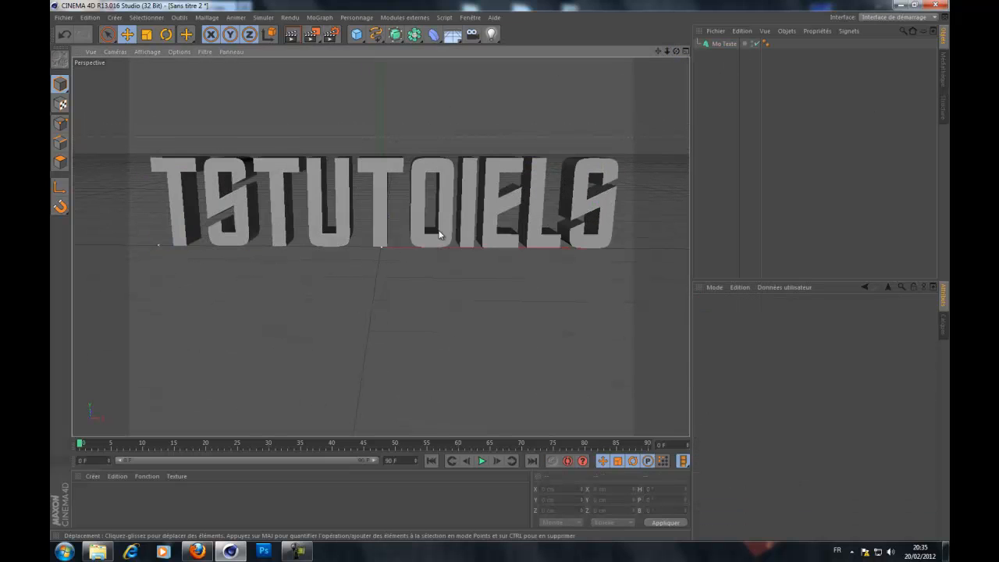
Create a new material and set its colour to a bright blue with RGB values 0, 93, 255.
{"action": "double_click", "coordinate": [146, 490]}
{"action": "double_click", "coordinate": [83, 495]}
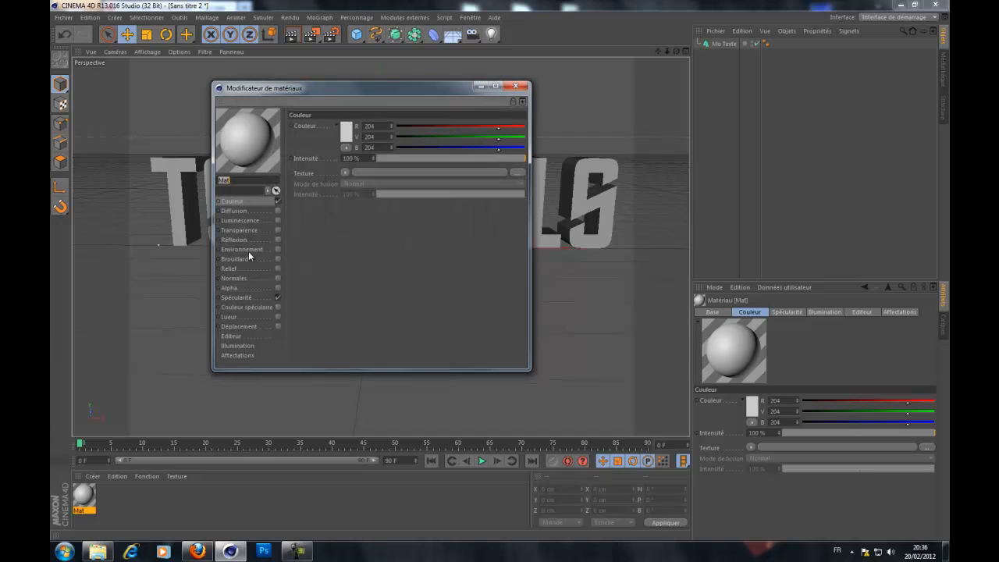
{"action": "left_click_drag", "start_coordinate": [474, 147], "coordinate": [571, 151]}
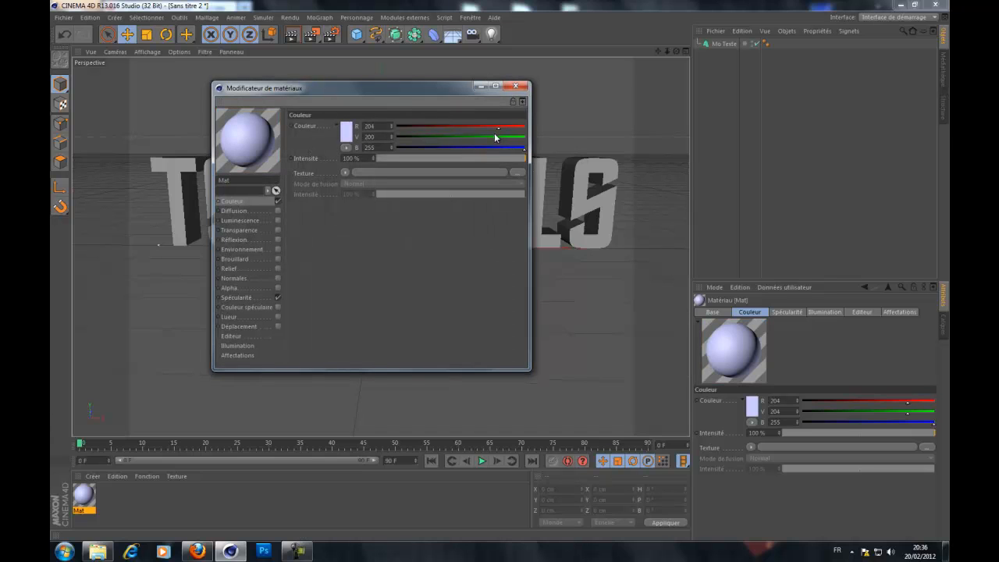
{"action": "left_click_drag", "start_coordinate": [495, 136], "coordinate": [391, 128]}
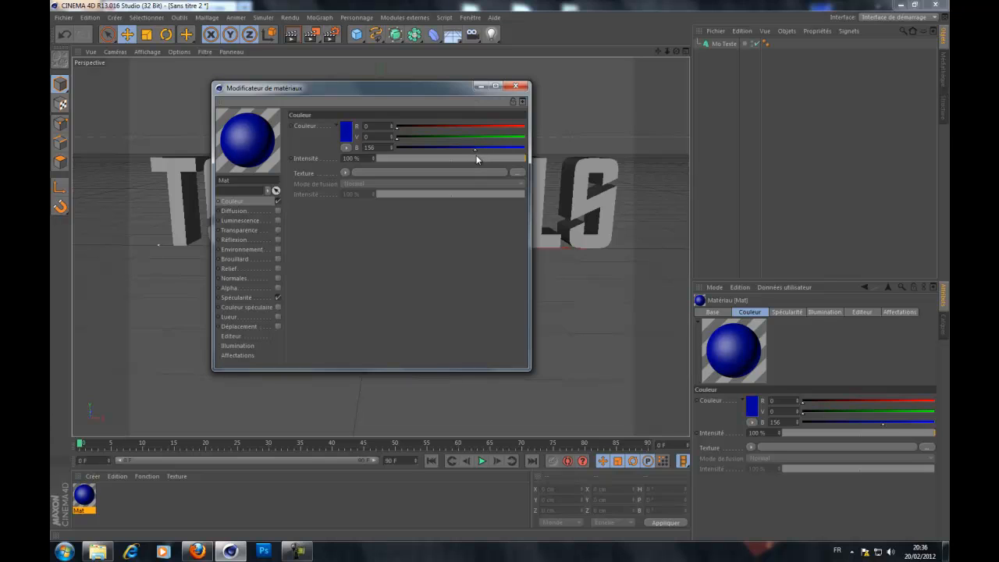
{"action": "left_click_drag", "start_coordinate": [477, 152], "coordinate": [525, 148]}
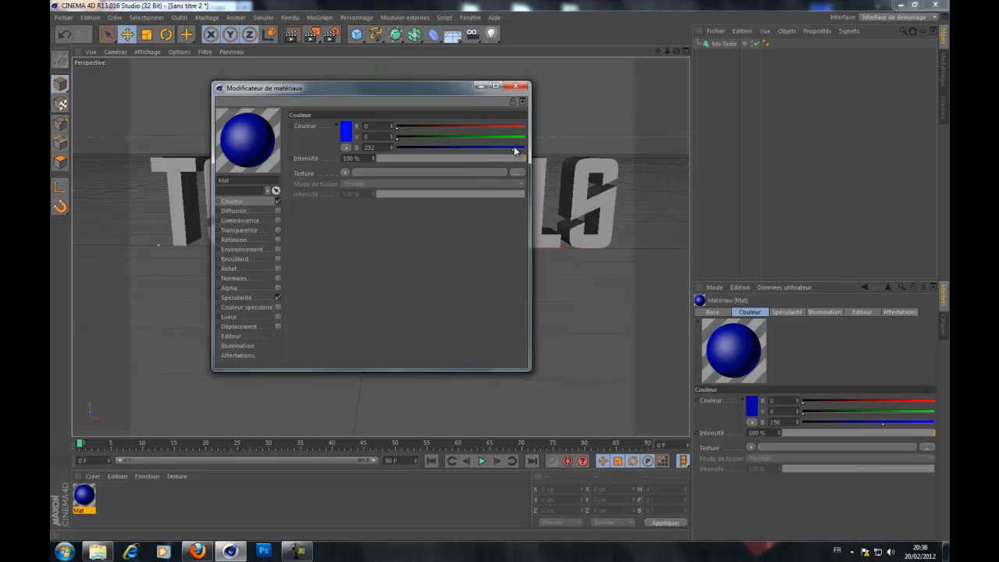
{"action": "left_click_drag", "start_coordinate": [403, 138], "coordinate": [409, 136]}
{"action": "left_click", "coordinate": [409, 126]}
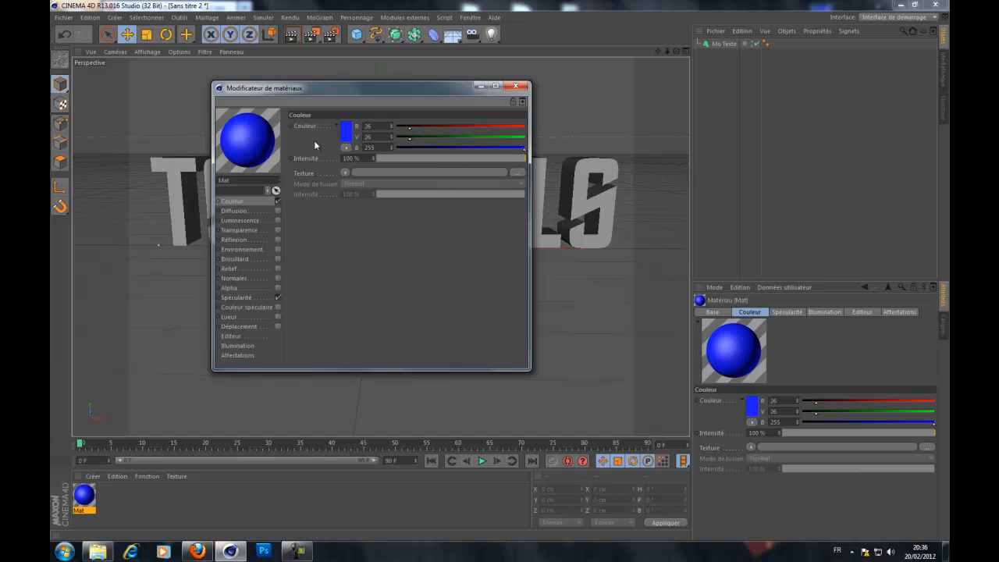
{"action": "left_click", "coordinate": [346, 131]}
{"action": "mouse_move", "coordinate": [344, 103]}
{"action": "left_mouse_down"}
{"action": "mouse_move", "coordinate": [326, 103]}
{"action": "mouse_move", "coordinate": [382, 97]}
{"action": "left_mouse_up"}
{"action": "left_click", "coordinate": [331, 120]}
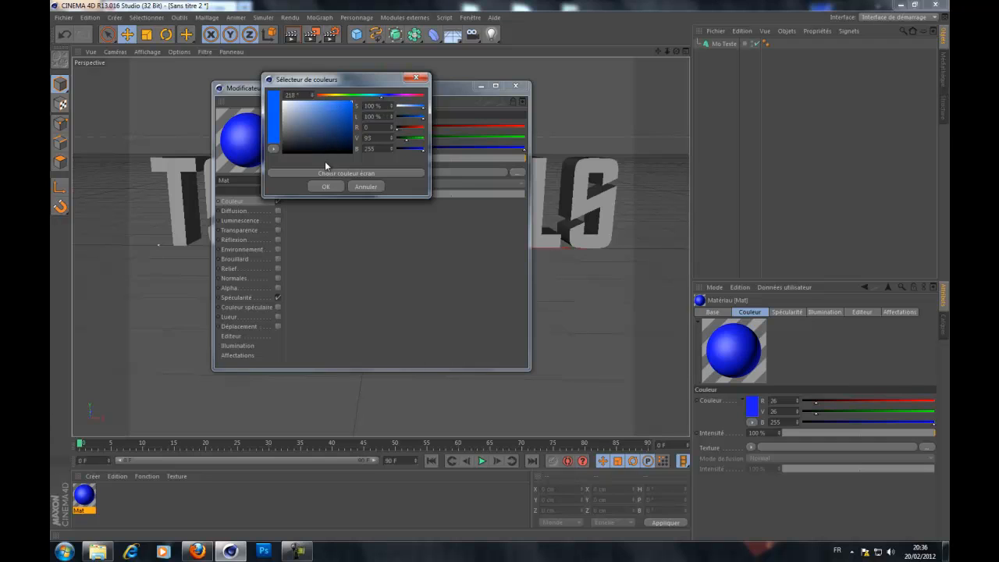
{"action": "left_click", "coordinate": [325, 186]}
Enable Réflexion on the blue material with an intensity of 10 %, leaving Environnement off, and close the material editor.
{"action": "left_click", "coordinate": [266, 260]}
{"action": "left_click", "coordinate": [278, 250]}
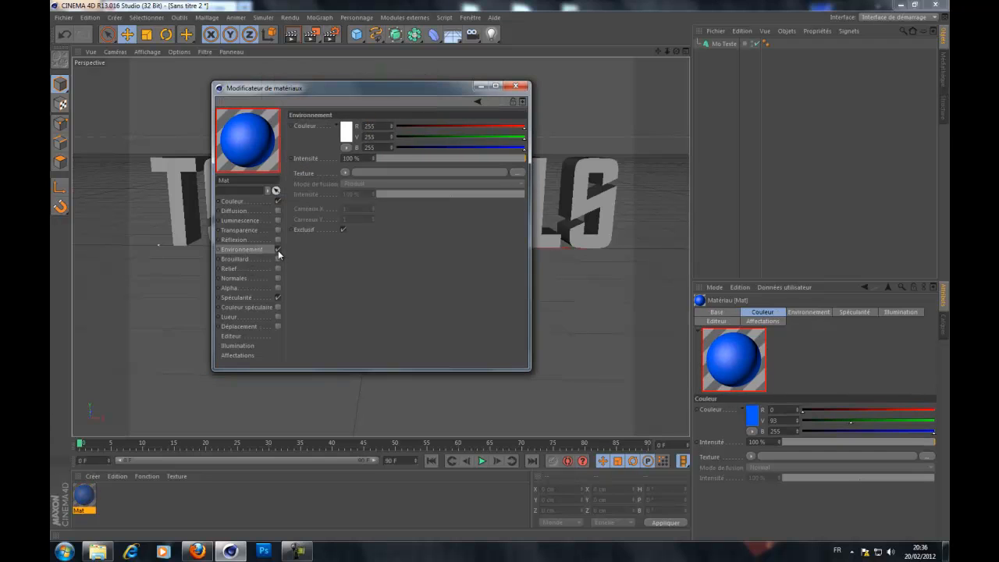
{"action": "left_click", "coordinate": [278, 249]}
{"action": "left_click", "coordinate": [278, 241]}
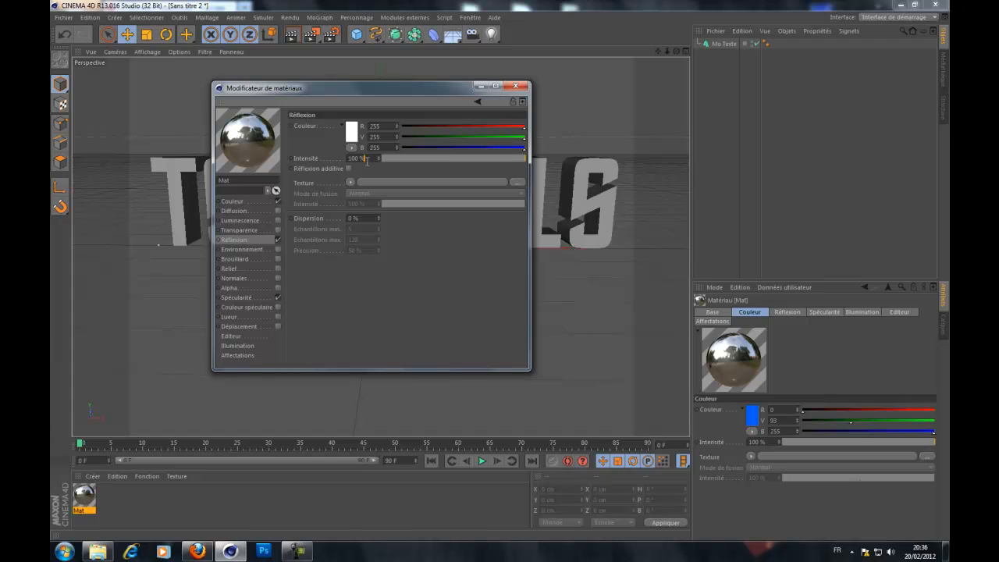
{"action": "left_click_drag", "start_coordinate": [366, 160], "coordinate": [104, 143]}
{"action": "type", "text": "11"}
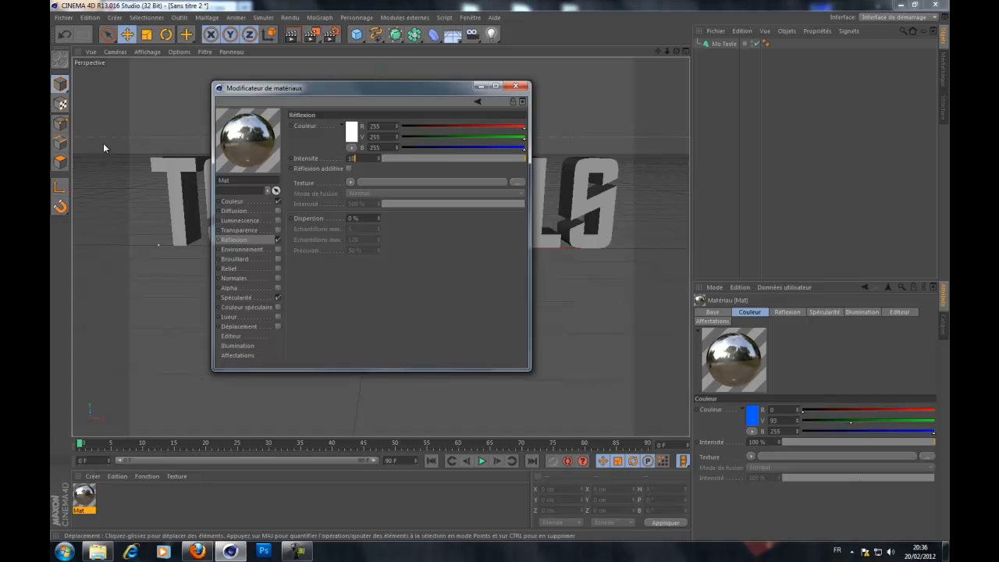
{"action": "key", "text": "Return"}
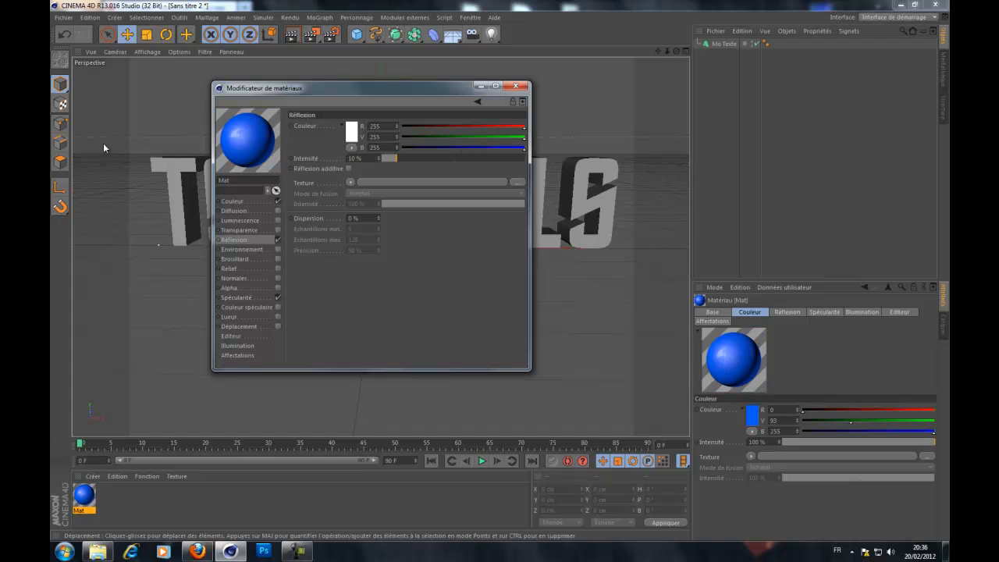
{"action": "left_click", "coordinate": [515, 86]}
Apply the blue material to the text object and add a light to the scene.
{"action": "left_click_drag", "start_coordinate": [793, 114], "coordinate": [715, 45]}
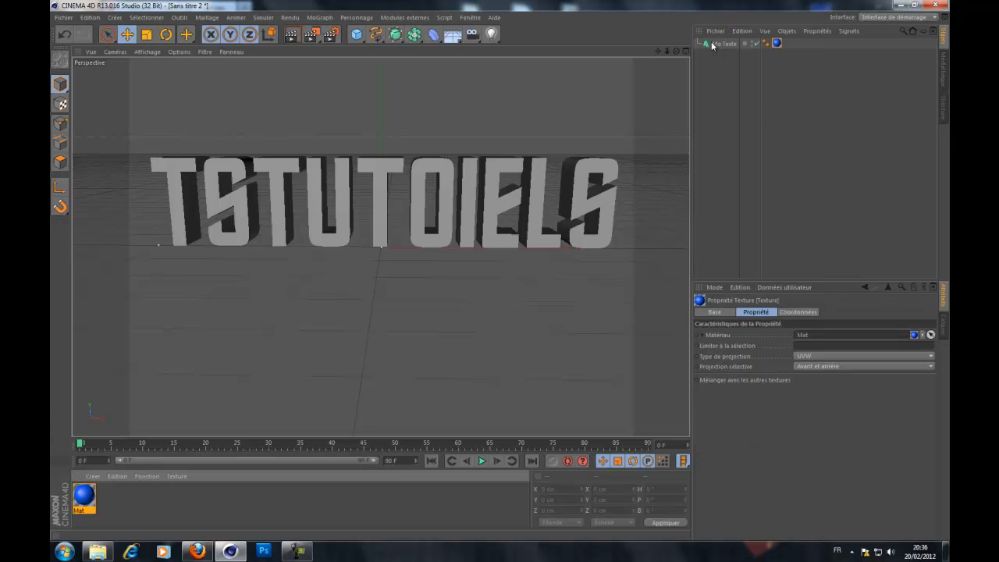
{"action": "left_click", "coordinate": [491, 34]}
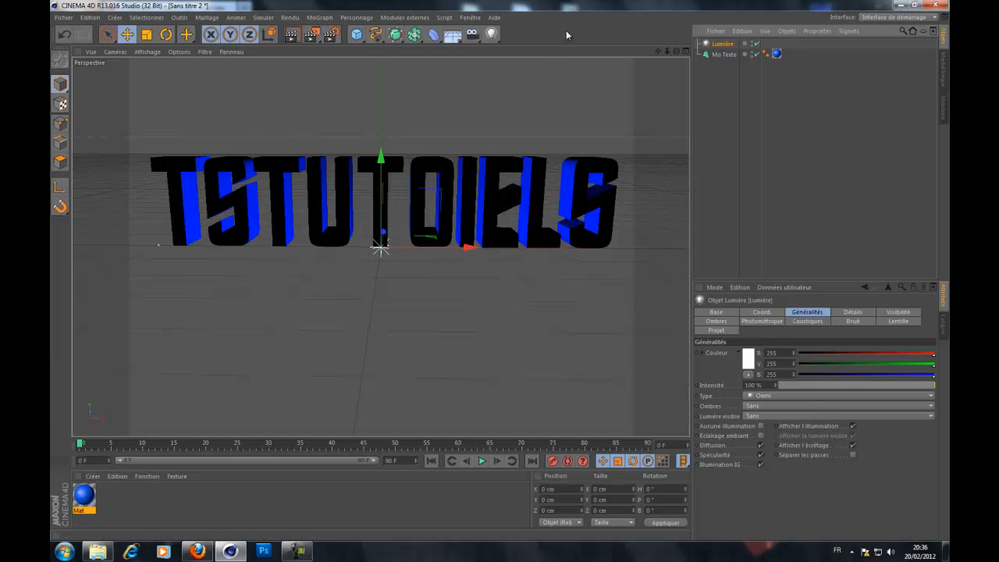
Set both the start and end caps of the text object to Couvercle et biseau.
{"action": "left_click", "coordinate": [724, 55]}
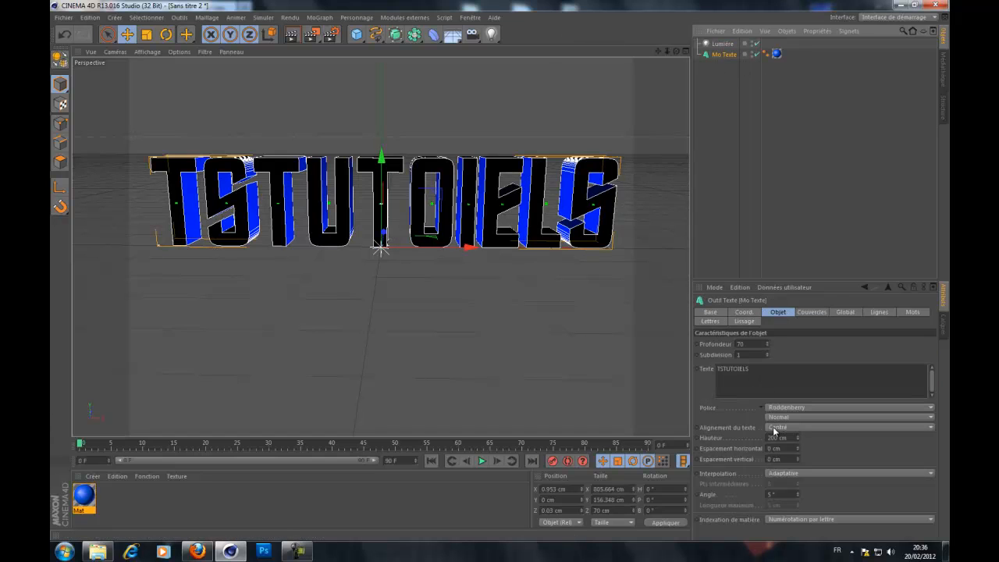
{"action": "left_click", "coordinate": [811, 311]}
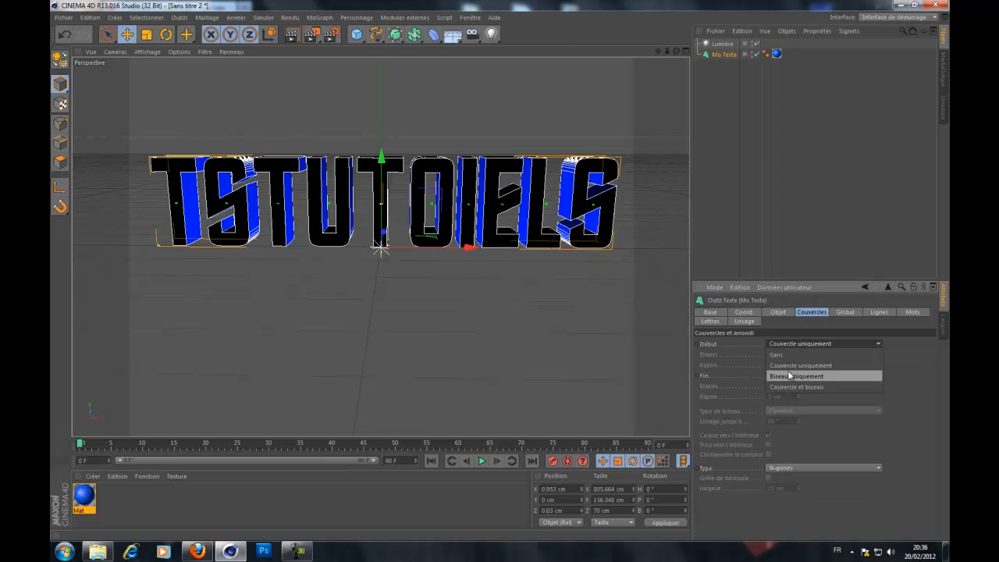
{"action": "left_click", "coordinate": [794, 375]}
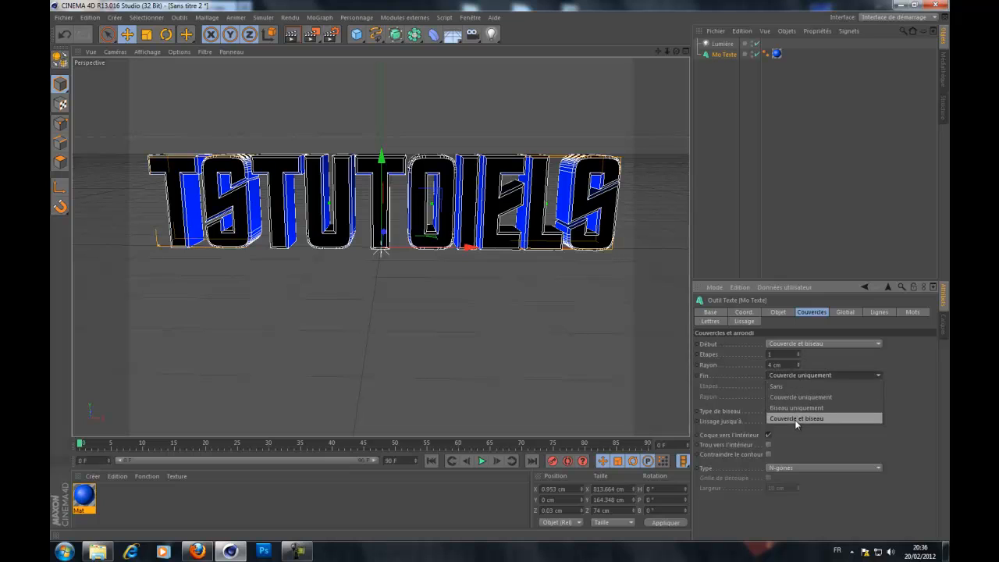
{"action": "left_click", "coordinate": [796, 410]}
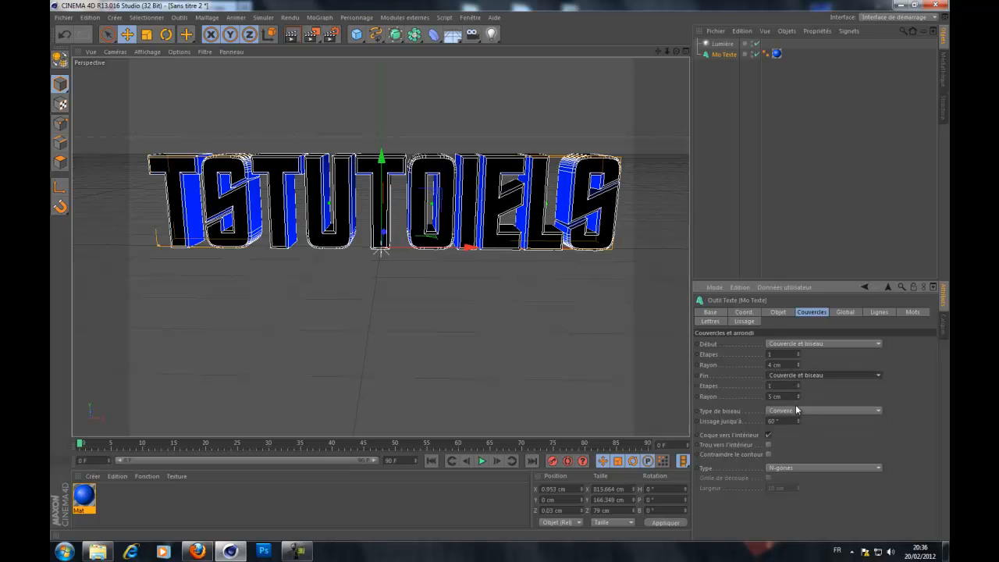
{"action": "left_click", "coordinate": [797, 363]}
{"action": "left_click", "coordinate": [718, 171]}
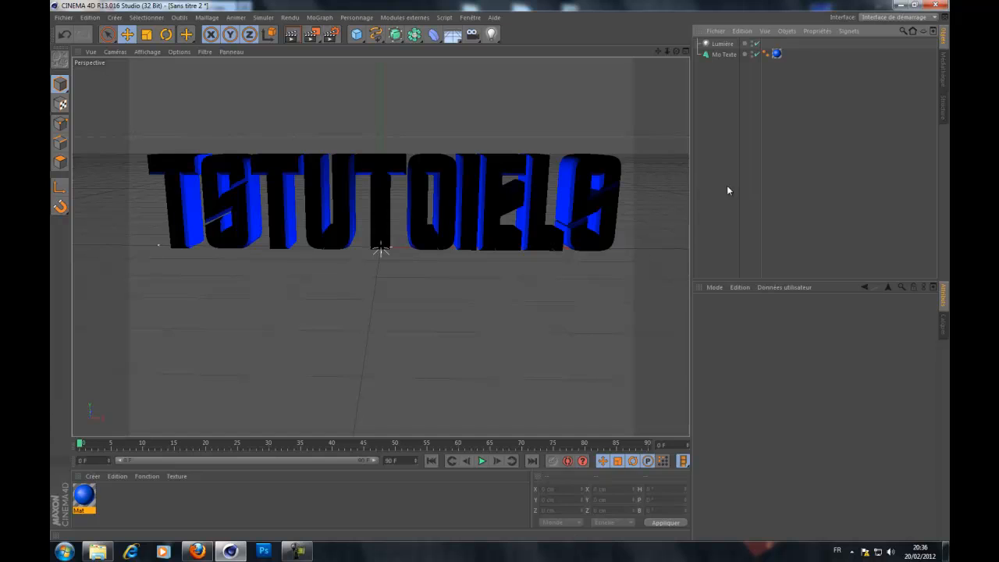
Move the light in front of the text's first letter, to about X -329, Y -25, Z -179 cm.
{"action": "left_click", "coordinate": [715, 45]}
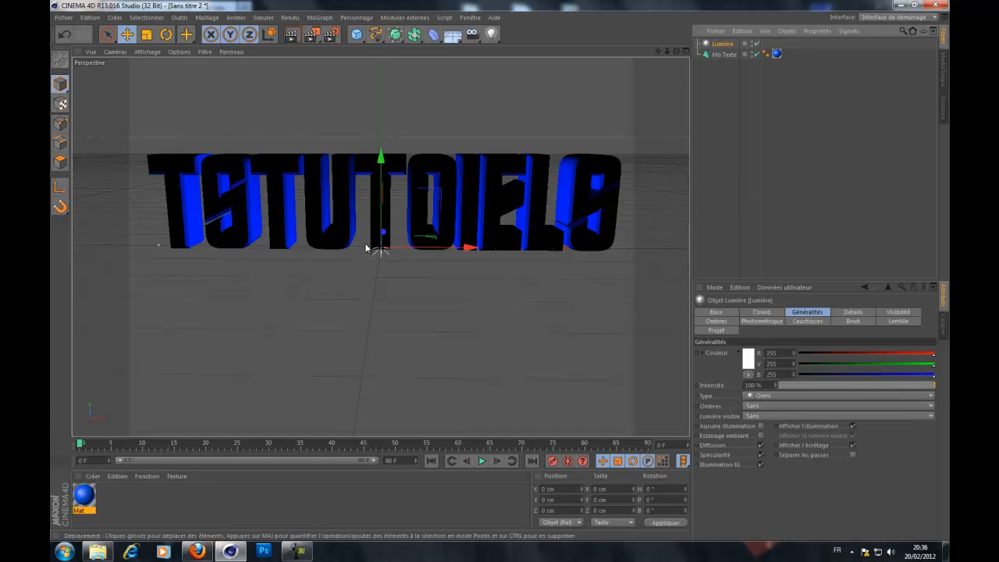
{"action": "left_click_drag", "start_coordinate": [383, 233], "coordinate": [380, 258]}
{"action": "left_click_drag", "start_coordinate": [469, 277], "coordinate": [242, 277]}
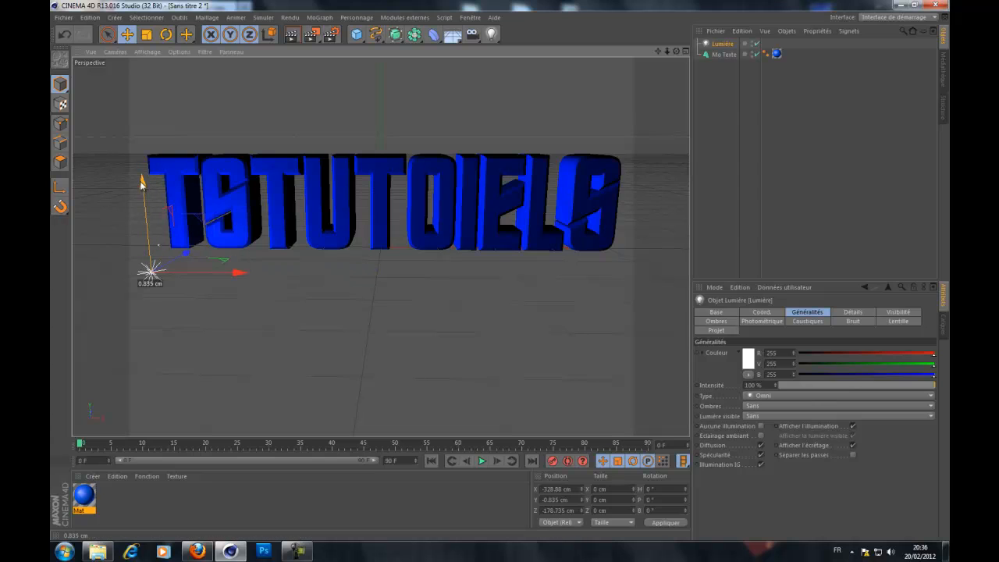
{"action": "left_click_drag", "start_coordinate": [142, 184], "coordinate": [143, 200]}
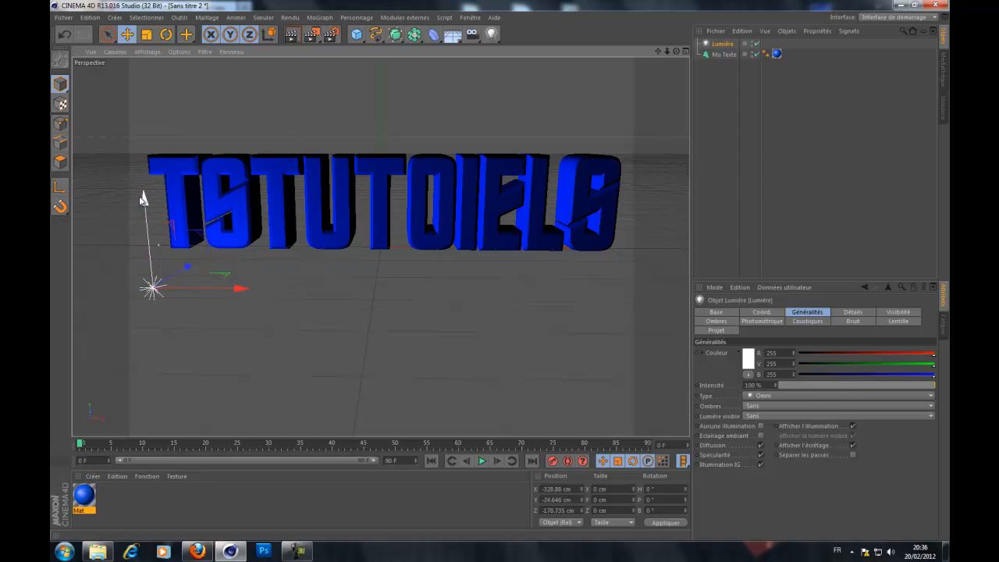
Duplicate the light to about X 399 cm beyond the text's last letter, and move the original outward to about X -418 cm.
{"action": "left_click_drag", "start_coordinate": [234, 288], "coordinate": [499, 274], "text": "ctrl"}
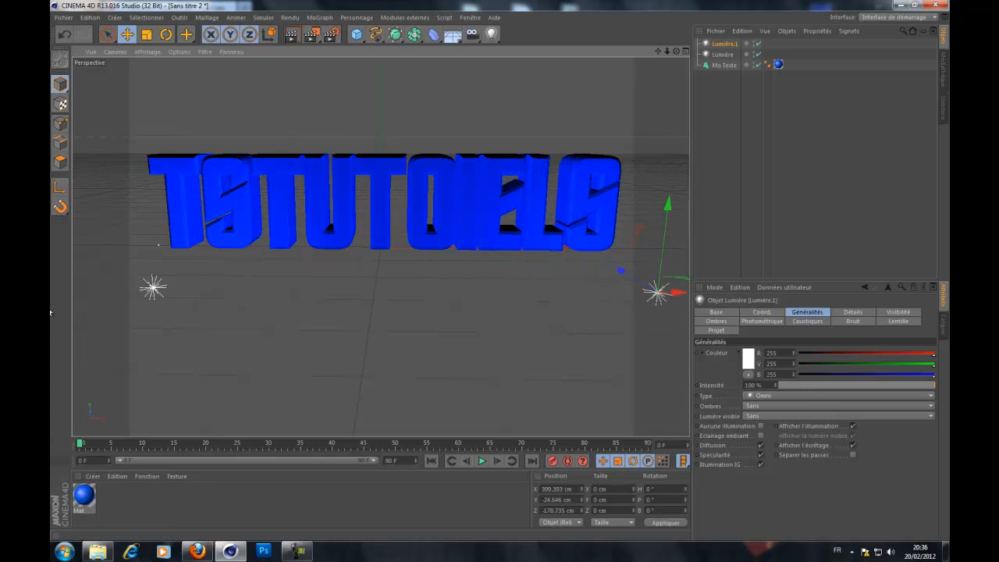
{"action": "left_click", "coordinate": [154, 288]}
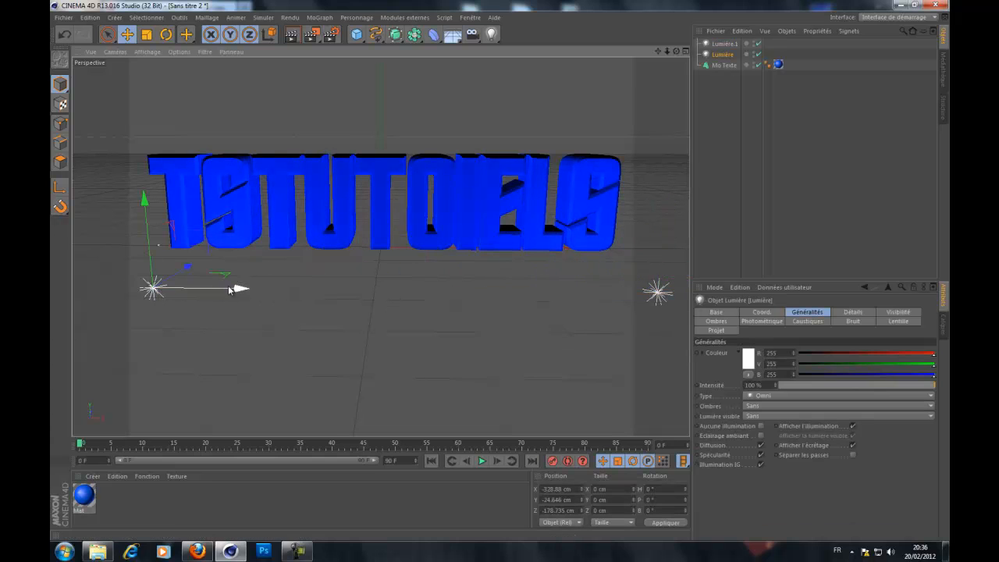
{"action": "left_click_drag", "start_coordinate": [230, 290], "coordinate": [178, 305]}
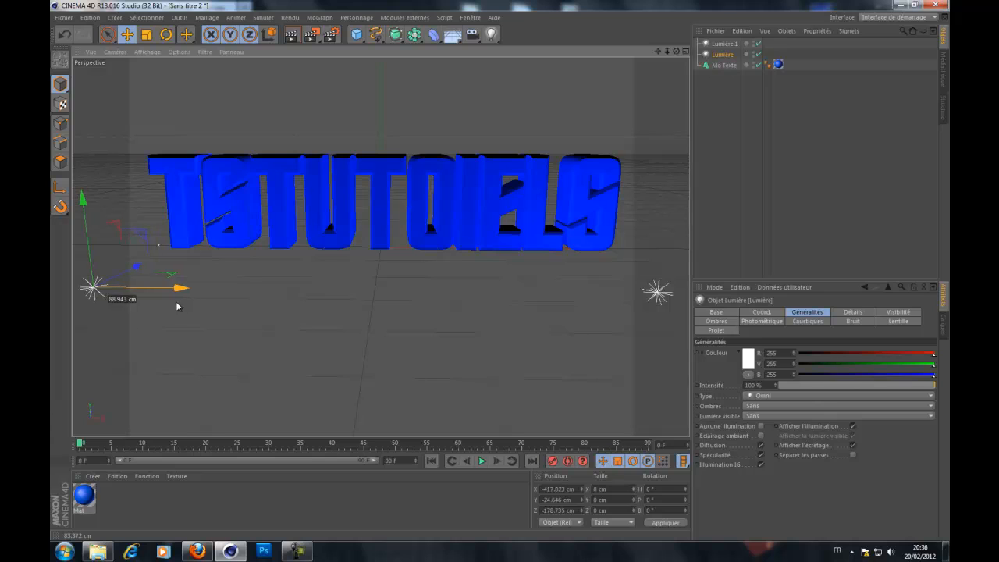
Duplicate both lights together and raise the copies above the text to about Y 293 cm.
{"action": "left_click", "coordinate": [707, 44], "text": "shift"}
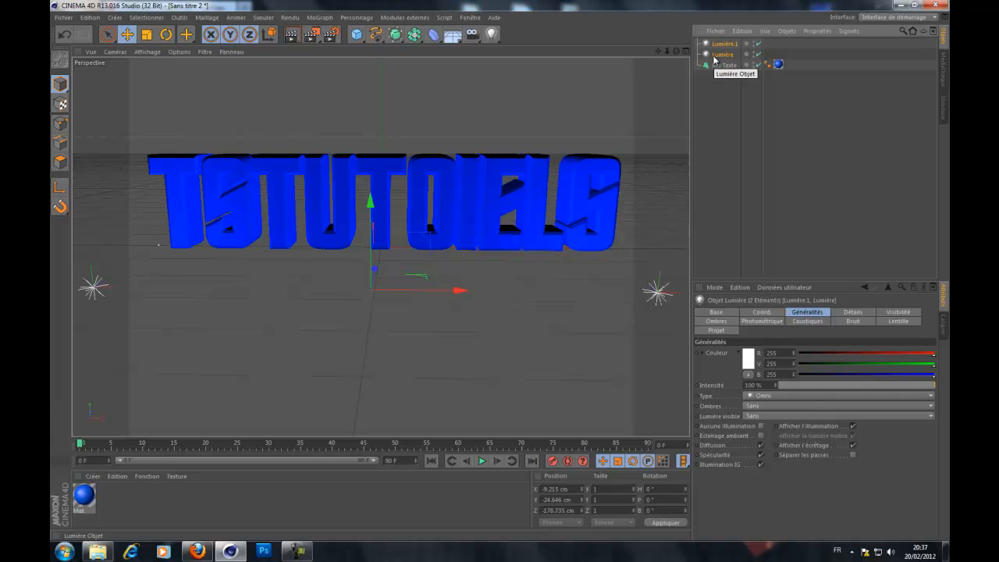
{"action": "key", "text": "ctrl+c"}
{"action": "key", "text": "ctrl+v"}
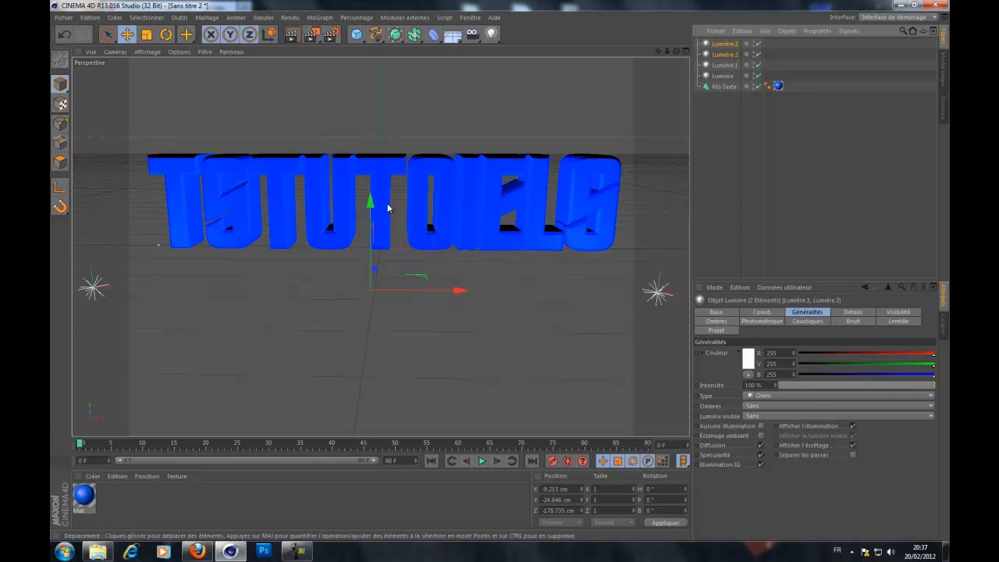
{"action": "left_click_drag", "start_coordinate": [371, 204], "coordinate": [499, 268]}
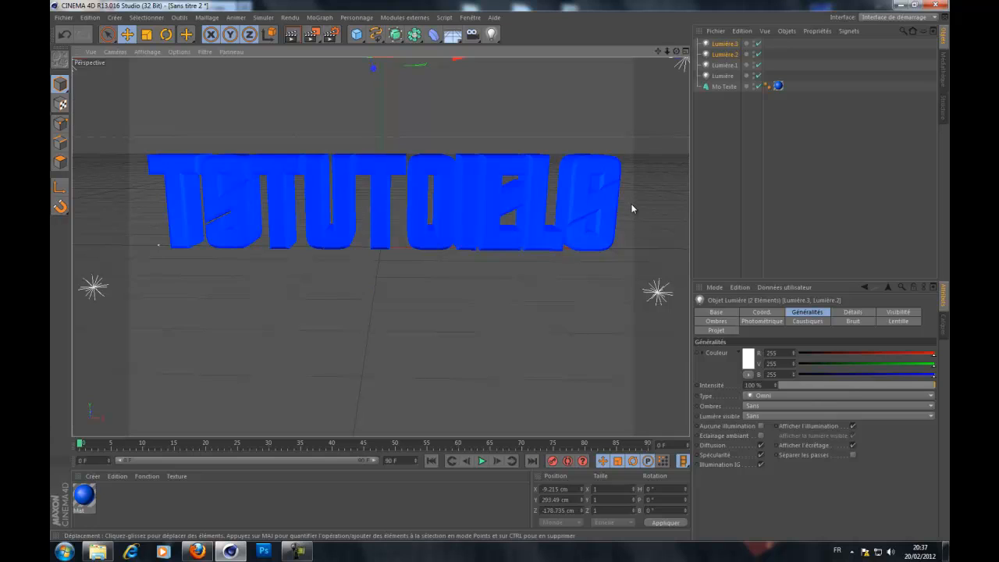
{"action": "left_click", "coordinate": [502, 129]}
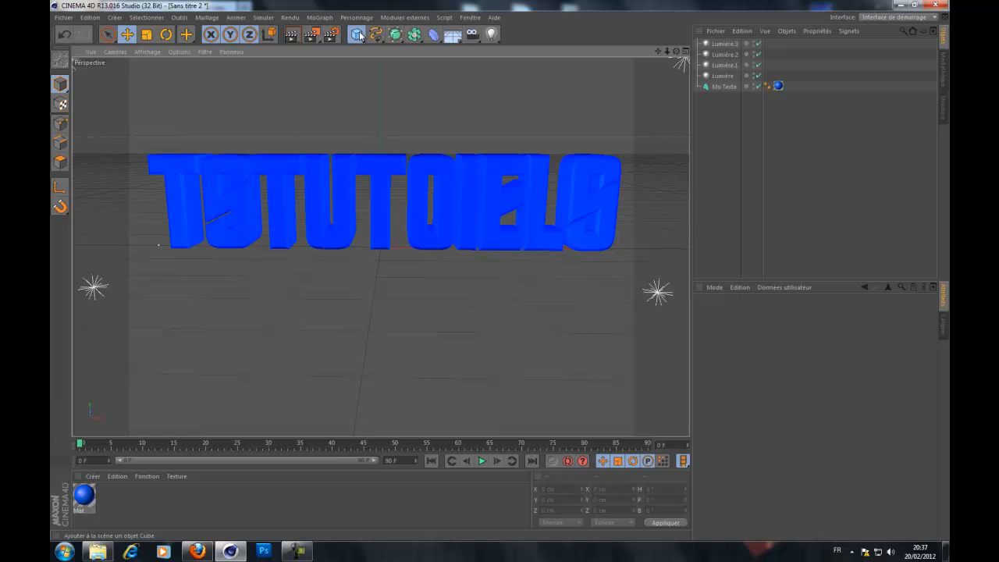
Add an Explosion FX deformer as a child of the text object and set its X scale to 2.31.
{"action": "left_click_drag", "start_coordinate": [359, 33], "coordinate": [349, 46]}
{"action": "left_click_drag", "start_coordinate": [433, 39], "coordinate": [647, 96]}
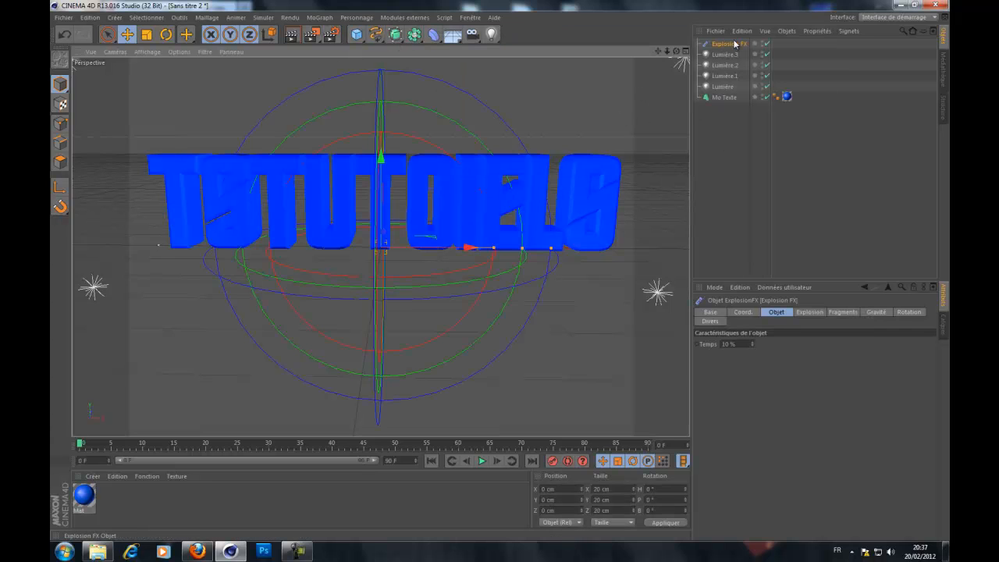
{"action": "left_click_drag", "start_coordinate": [726, 44], "coordinate": [727, 98]}
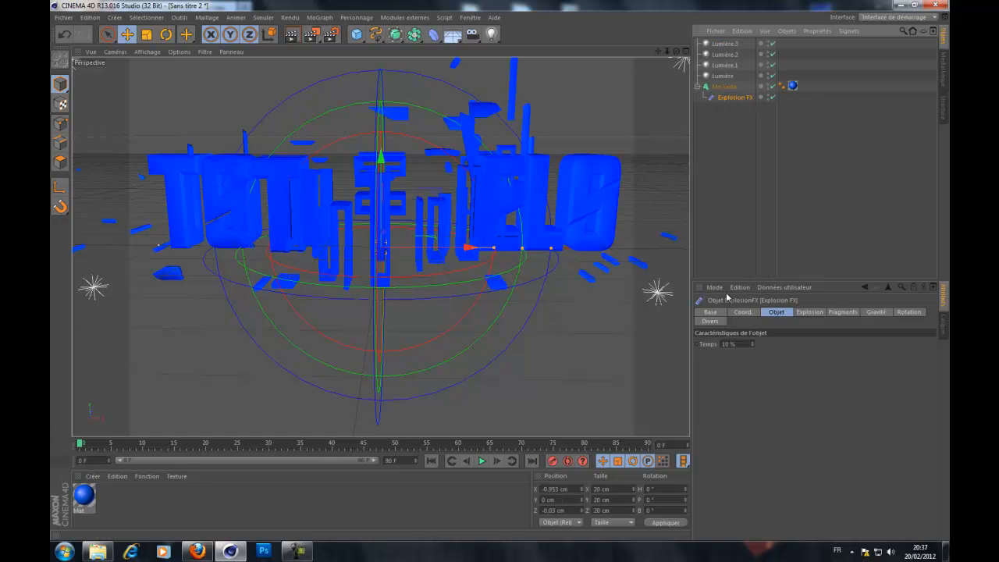
{"action": "left_click", "coordinate": [743, 313]}
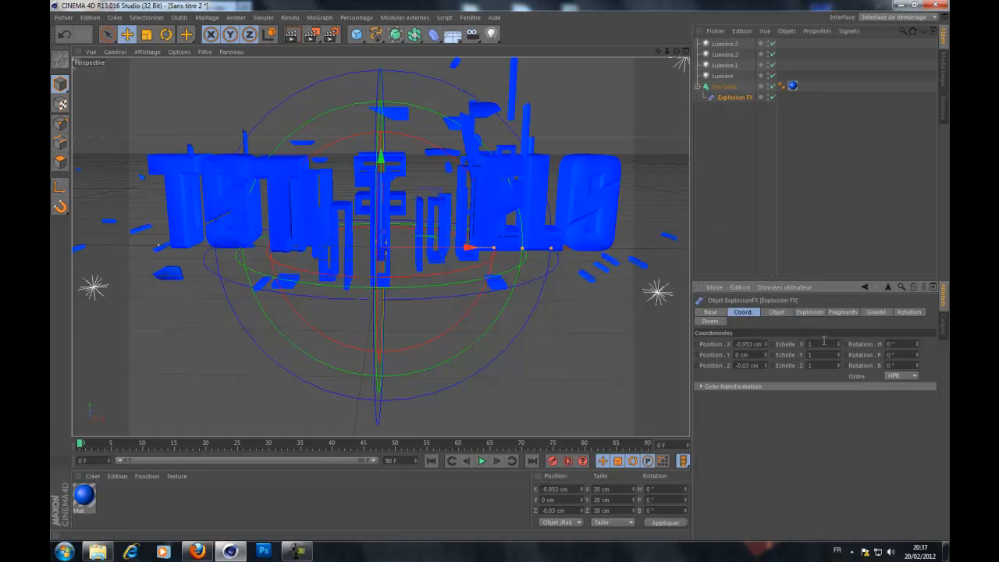
{"action": "mouse_move", "coordinate": [840, 347]}
{"action": "left_mouse_down"}
{"action": "mouse_move", "coordinate": [839, 324]}
{"action": "mouse_move", "coordinate": [838, 363]}
{"action": "mouse_move", "coordinate": [839, 347]}
{"action": "left_mouse_up"}
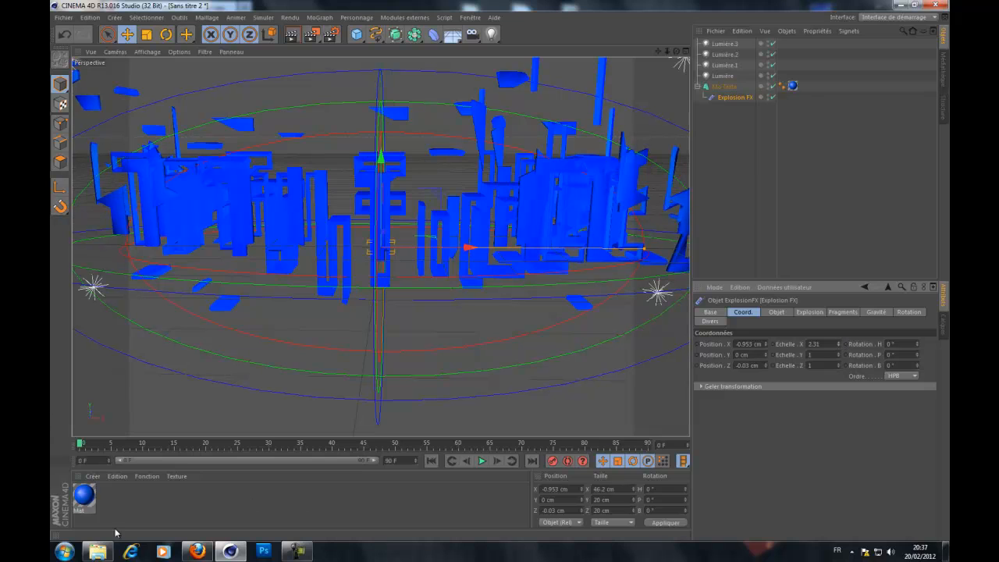
{"action": "left_click", "coordinate": [296, 551]}
{"action": "left_click", "coordinate": [860, 514]}
Examine the Explosion FX deformer's explosion, fragment, gravity and rotation settings.
{"action": "left_click", "coordinate": [741, 99]}
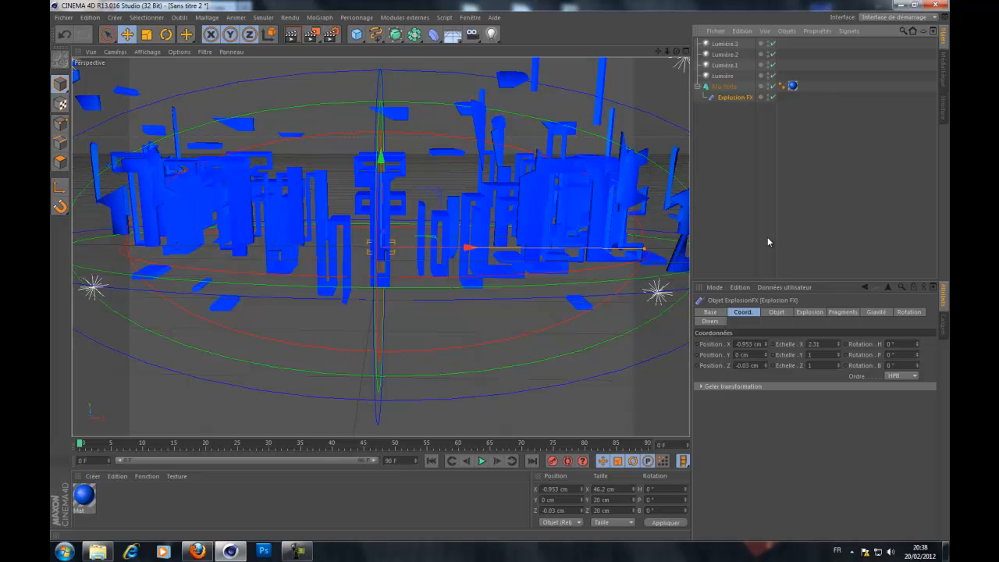
{"action": "left_click", "coordinate": [809, 312]}
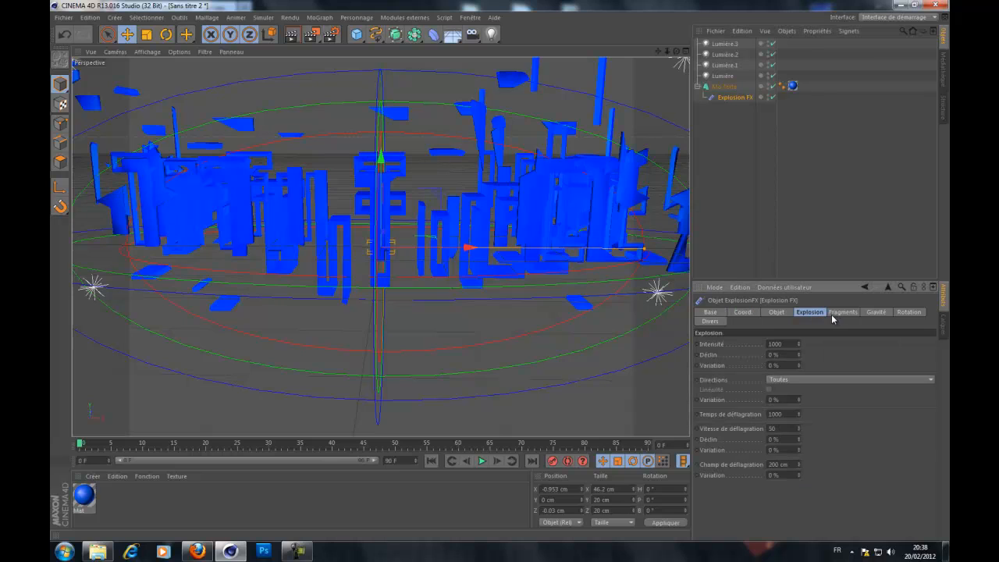
{"action": "left_click", "coordinate": [831, 314]}
{"action": "left_click", "coordinate": [867, 312]}
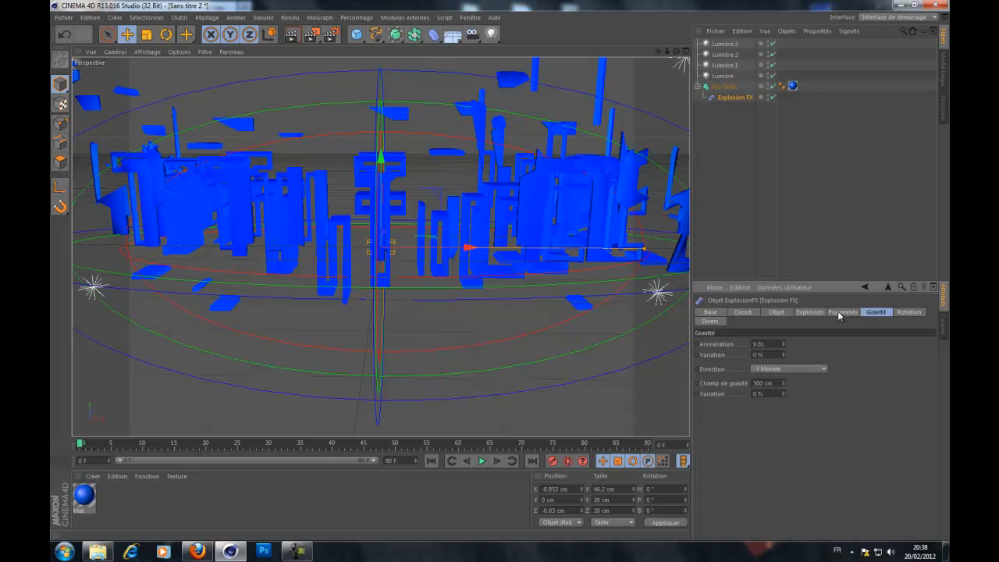
{"action": "left_click", "coordinate": [901, 314]}
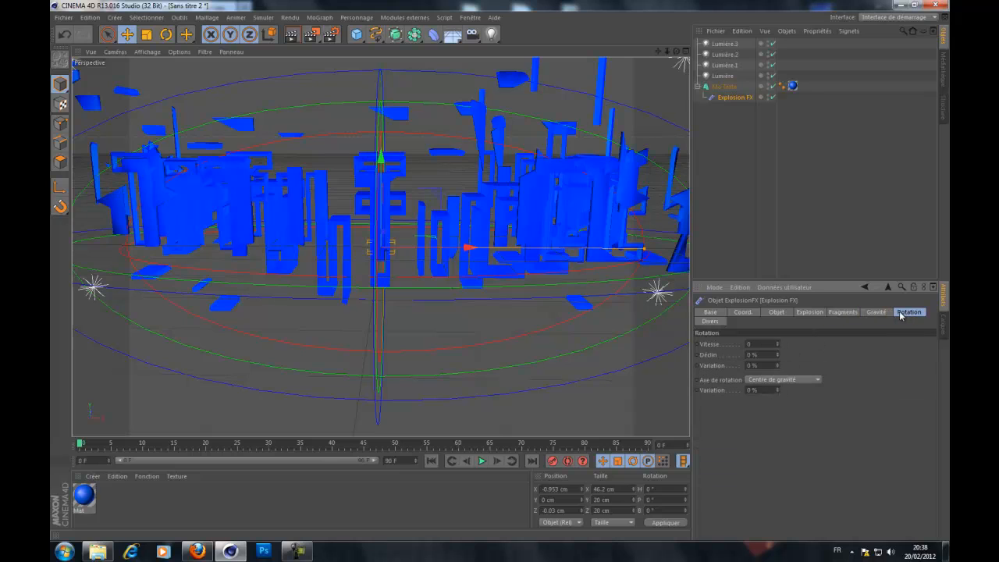
{"action": "left_click", "coordinate": [711, 322]}
{"action": "left_click", "coordinate": [819, 314]}
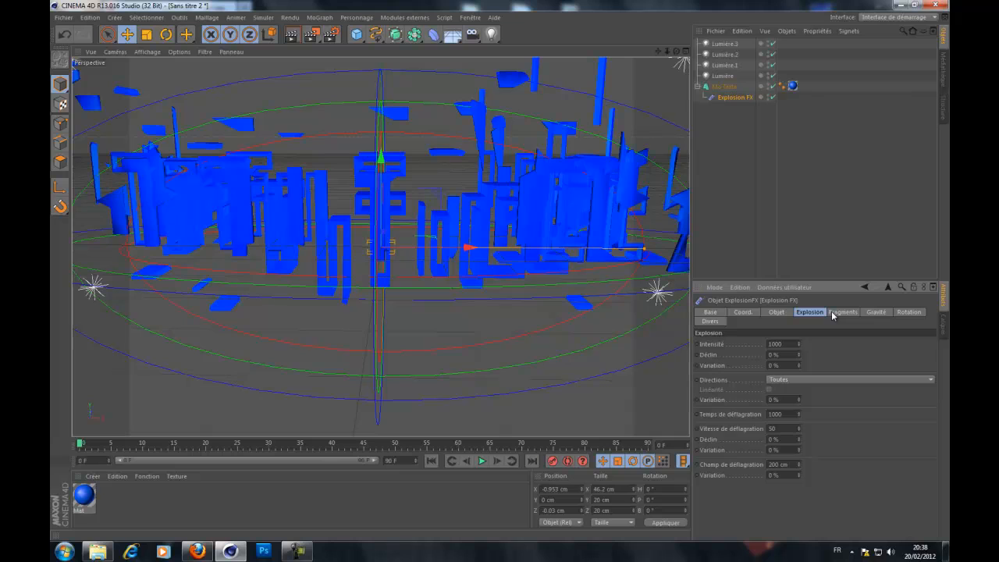
Try an explosion intensity of 0 on the Explosion FX deformer.
{"action": "left_click_drag", "start_coordinate": [791, 344], "coordinate": [426, 279]}
{"action": "type", "text": "0"}
{"action": "key", "text": "Return"}
Test the Explosion FX deformer with Temps at 0 %, and return it to 10 %.
{"action": "left_click", "coordinate": [776, 313]}
{"action": "double_click", "coordinate": [748, 342]}
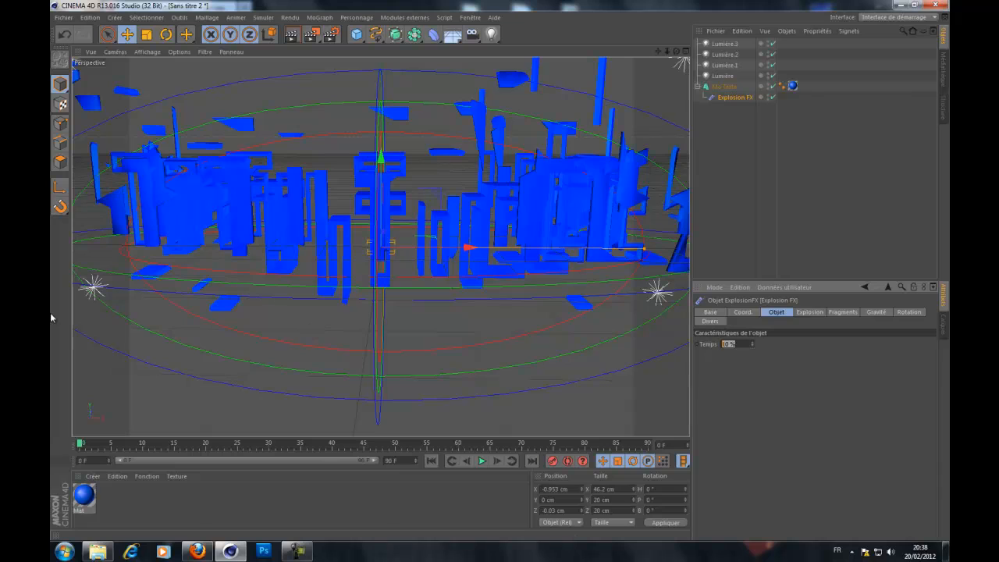
{"action": "type", "text": "0"}
{"action": "key", "text": "Return"}
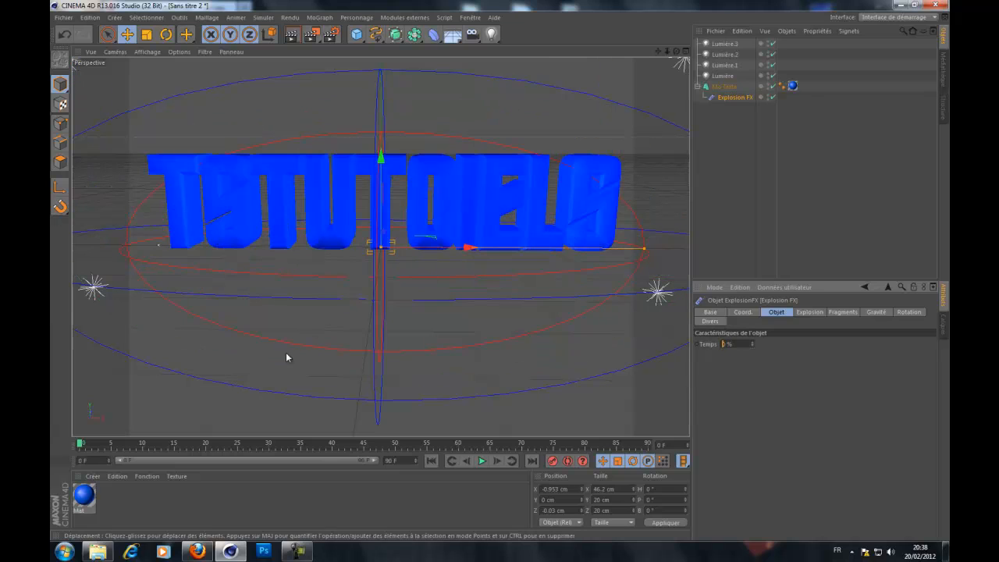
{"action": "left_click_drag", "start_coordinate": [741, 346], "coordinate": [406, 335]}
{"action": "key", "text": "Return"}
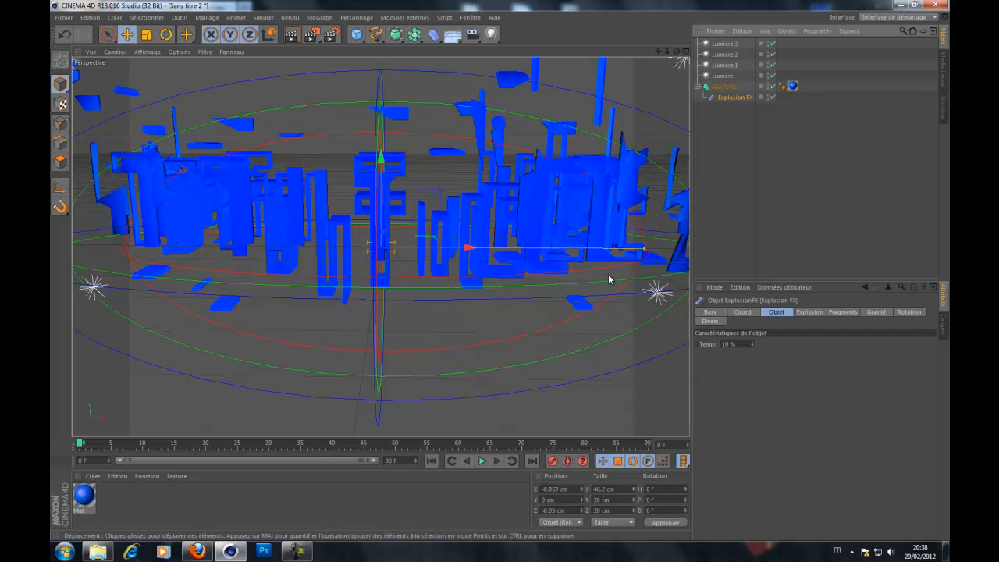
Try a second Explosion FX deformer under the text object with an X scale of 2.99.
{"action": "left_click", "coordinate": [435, 36]}
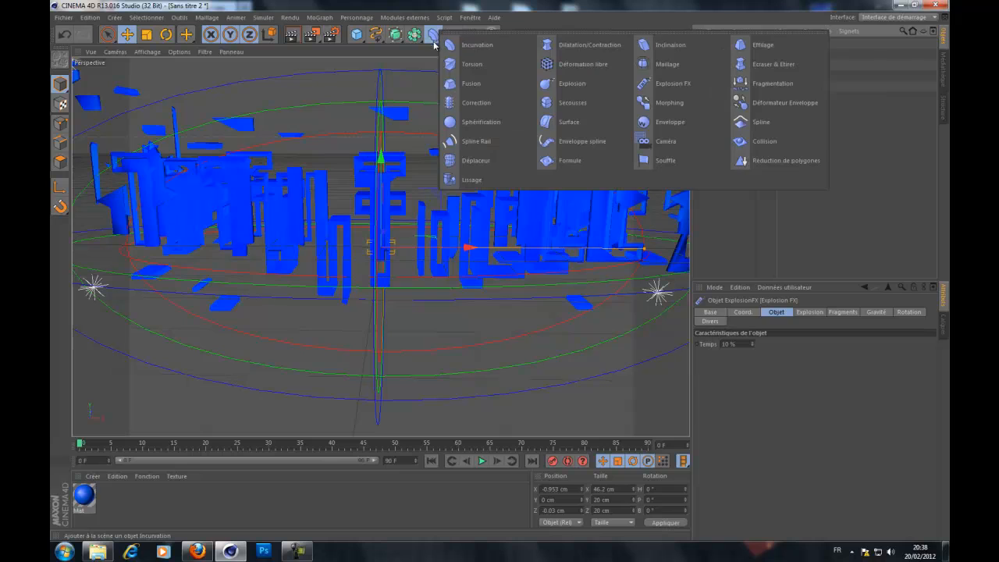
{"action": "left_click", "coordinate": [673, 84]}
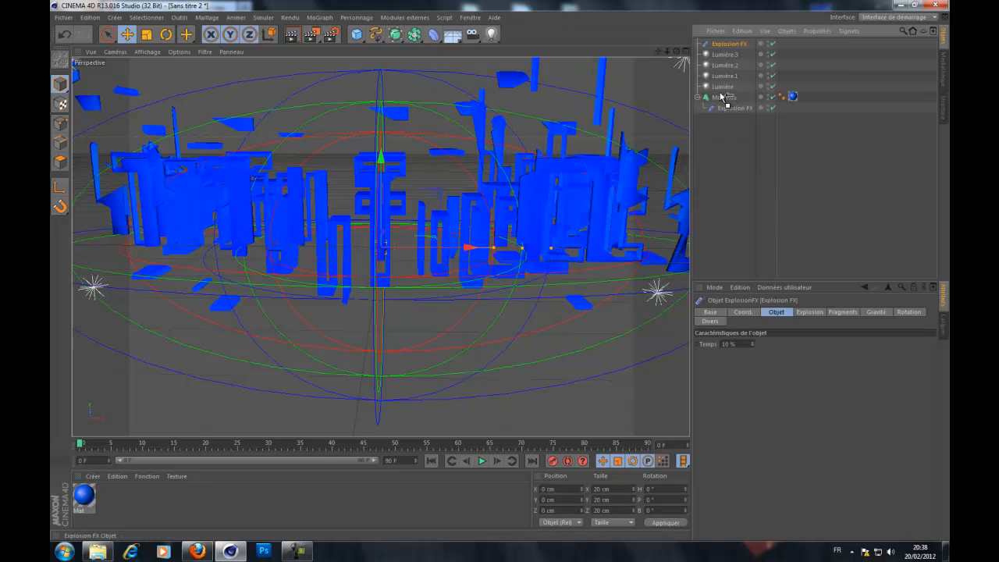
{"action": "left_click_drag", "start_coordinate": [722, 97], "coordinate": [719, 99]}
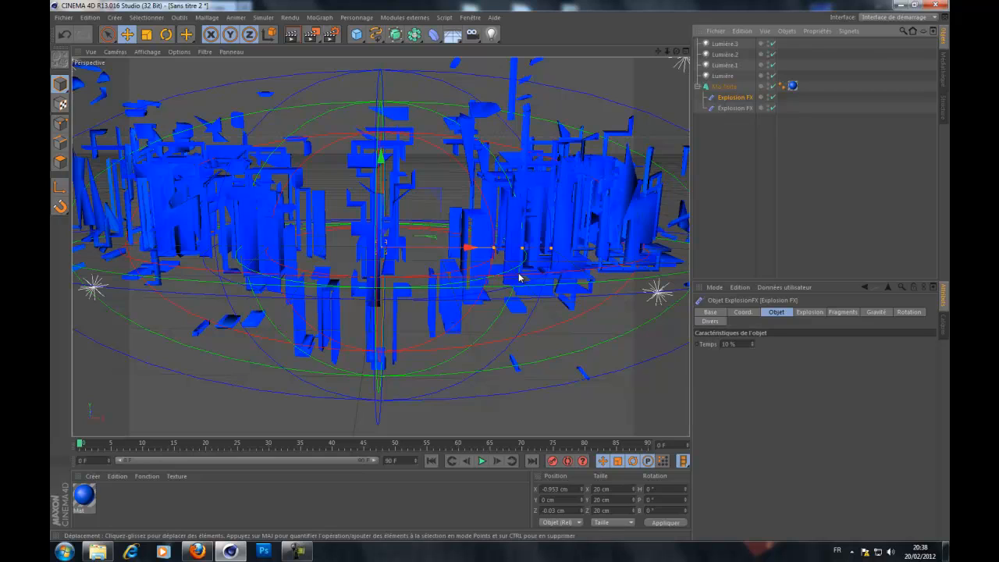
{"action": "left_click", "coordinate": [743, 312]}
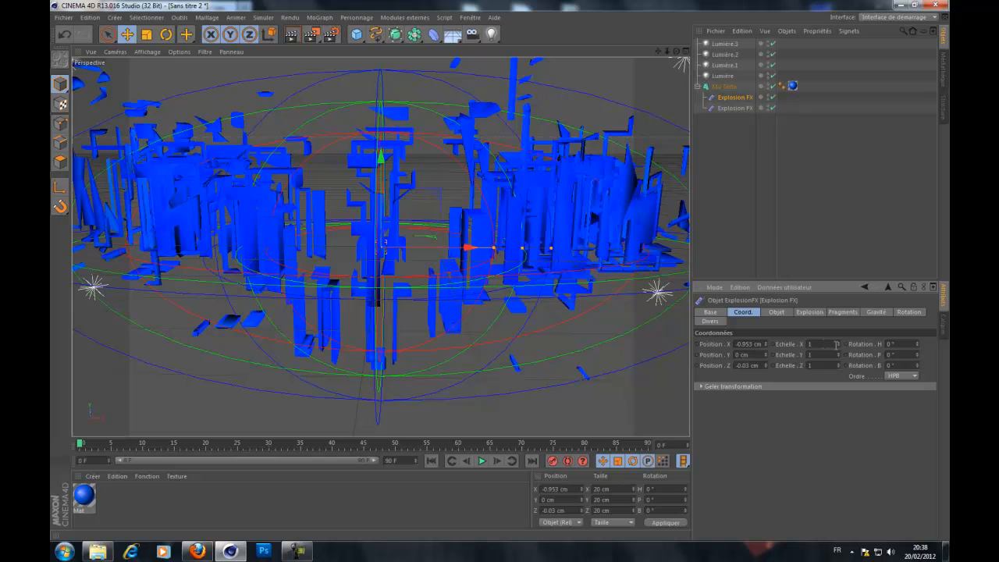
{"action": "mouse_move", "coordinate": [840, 348]}
{"action": "left_mouse_down"}
{"action": "mouse_move", "coordinate": [859, 250]}
{"action": "mouse_move", "coordinate": [839, 345]}
{"action": "left_mouse_up"}
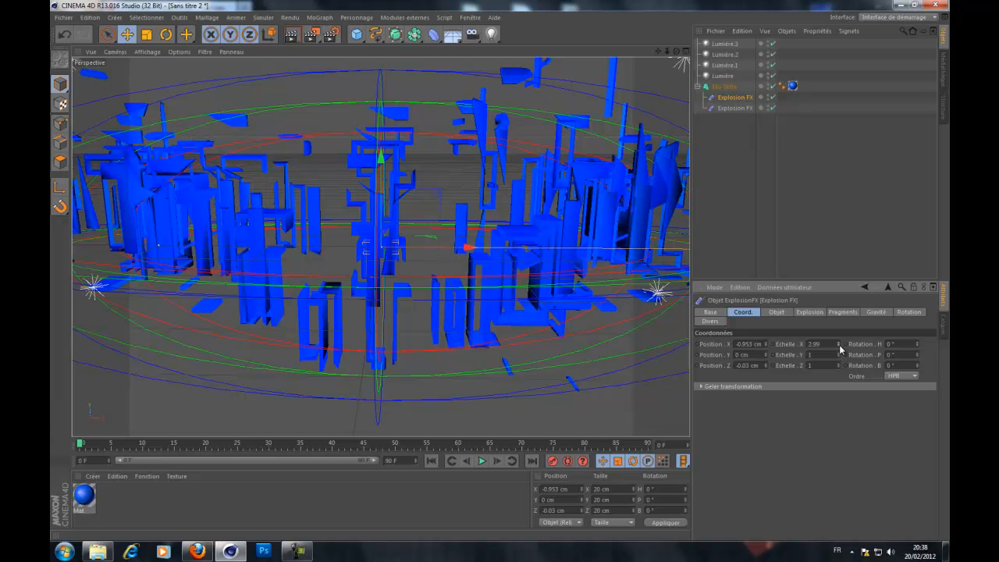
Undo the scaling, nesting and creation of the second Explosion FX deformer.
{"action": "left_click", "coordinate": [63, 36]}
{"action": "left_click", "coordinate": [63, 36]}
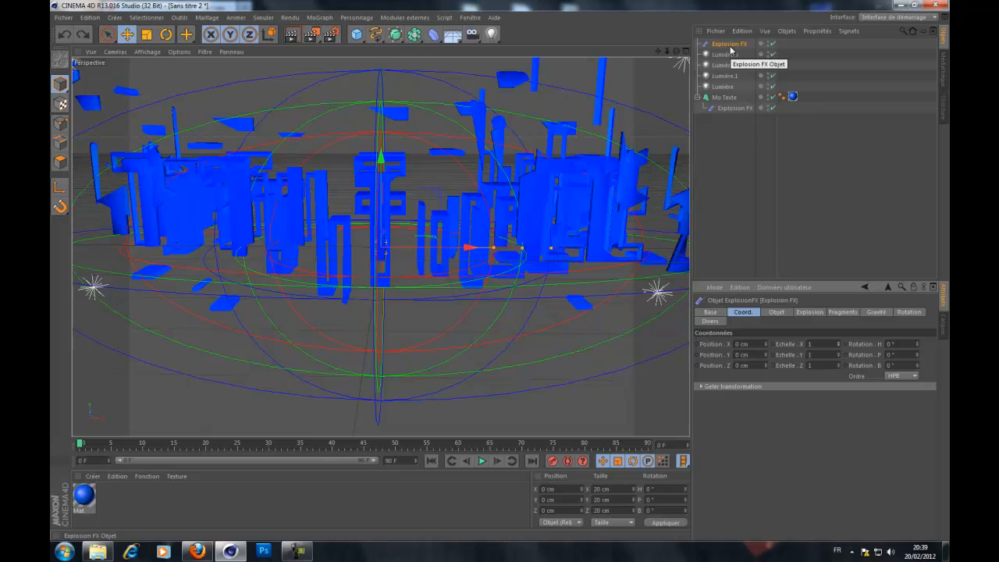
{"action": "key", "text": "ctrl+z"}
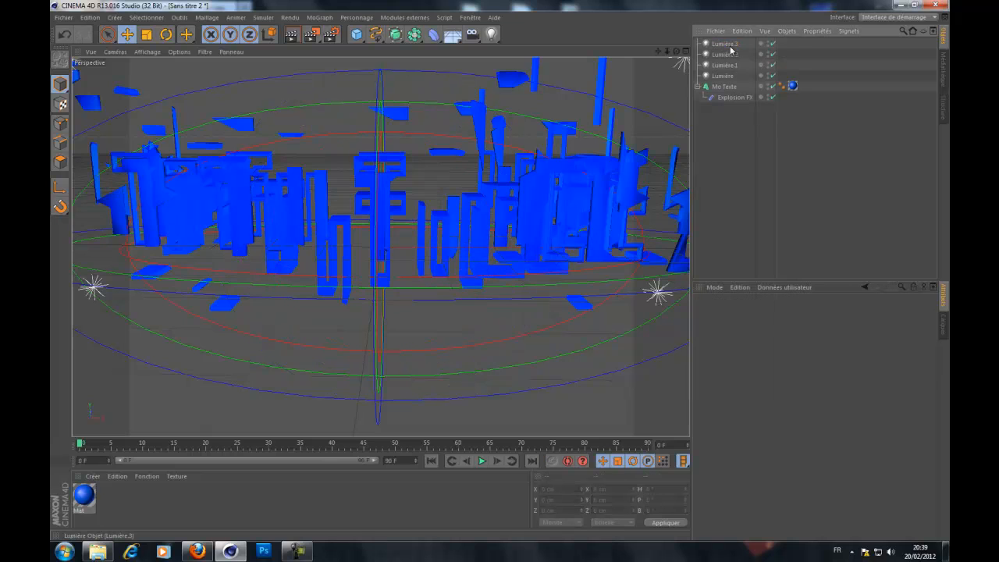
Duplicate the existing Explosion FX deformer and nest the copy under the text object.
{"action": "left_click", "coordinate": [729, 98]}
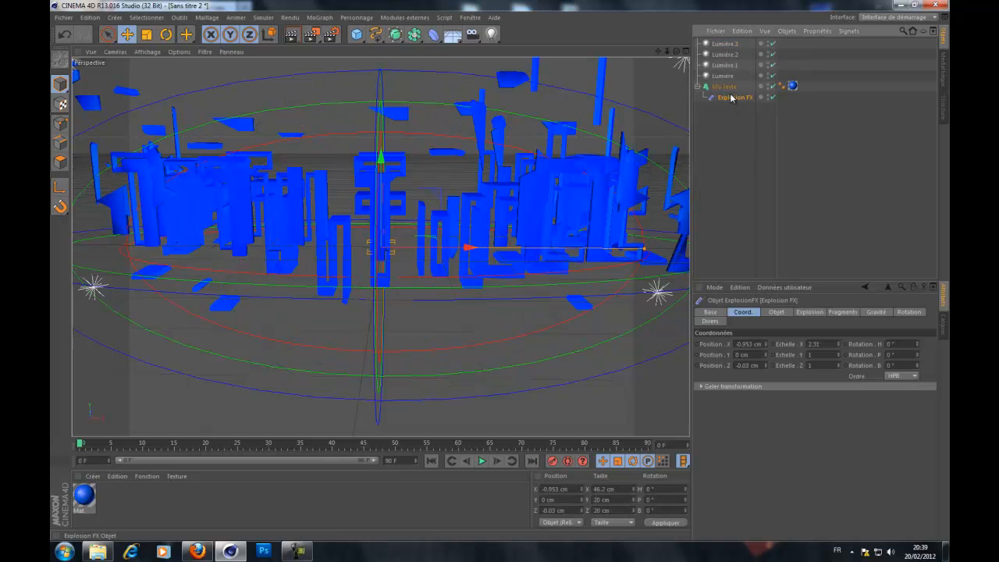
{"action": "key", "text": "ctrl+y"}
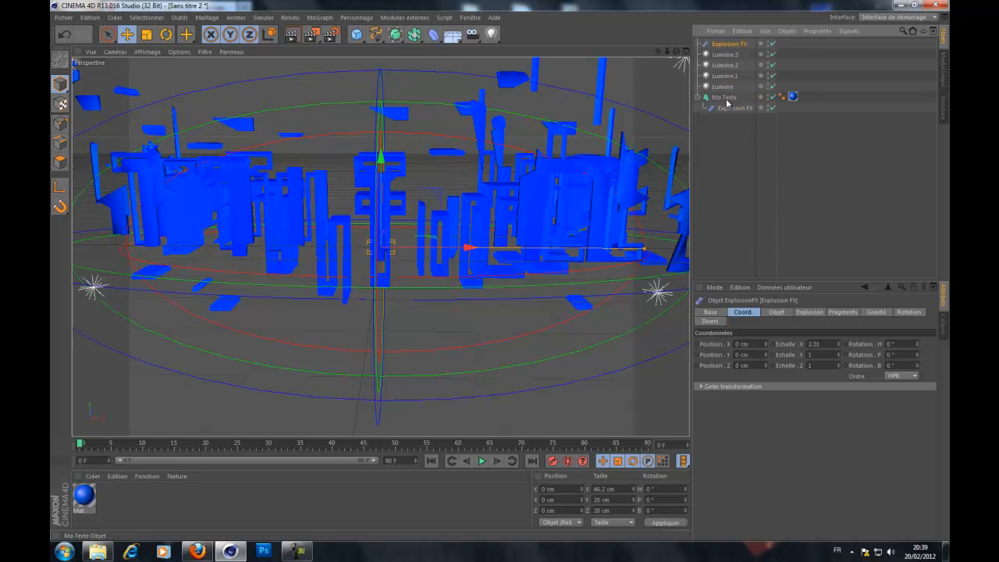
{"action": "mouse_move", "coordinate": [727, 109]}
{"action": "left_mouse_down"}
{"action": "mouse_move", "coordinate": [722, 33]}
{"action": "mouse_move", "coordinate": [721, 97]}
{"action": "left_mouse_up"}
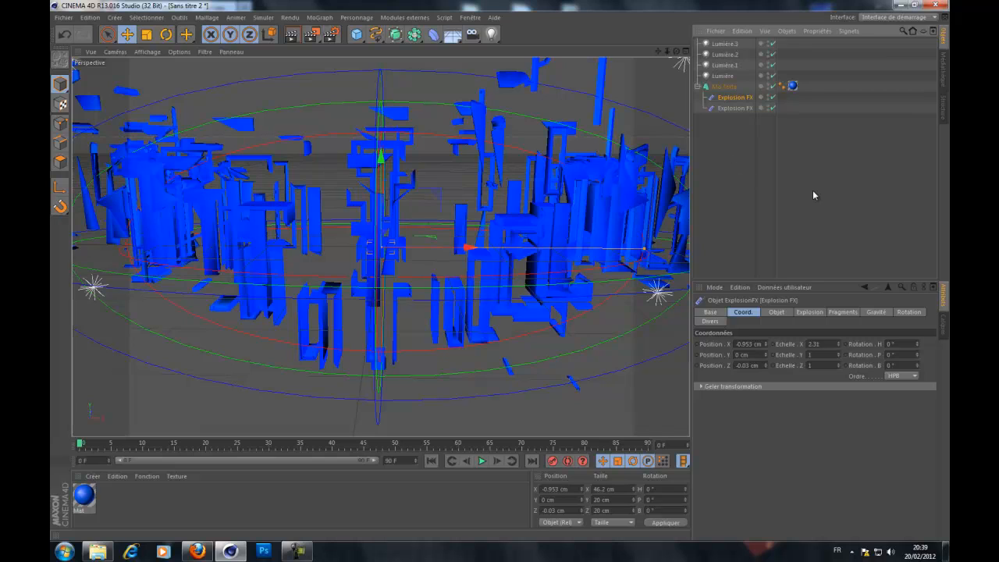
{"action": "left_click", "coordinate": [737, 169]}
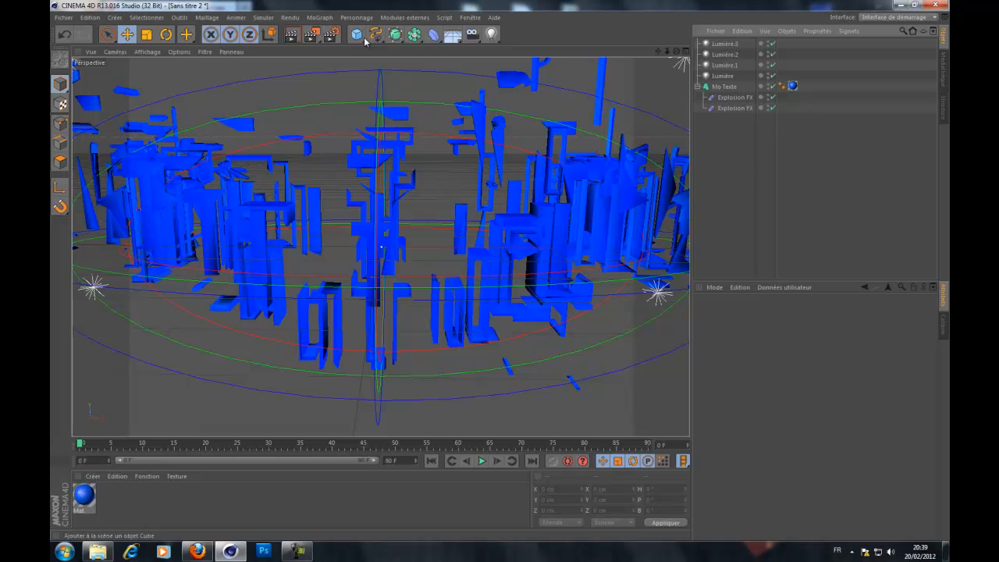
Add a MoGraph Fracture object and place it under the text object, above the Explosion FX deformers.
{"action": "left_click", "coordinate": [313, 17]}
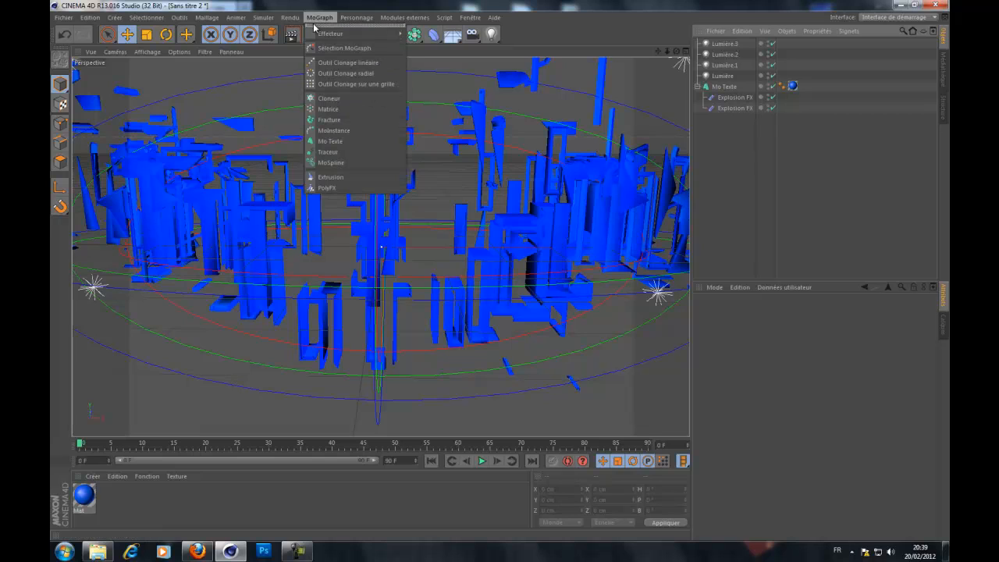
{"action": "left_click", "coordinate": [322, 120]}
{"action": "left_click_drag", "start_coordinate": [704, 45], "coordinate": [726, 99]}
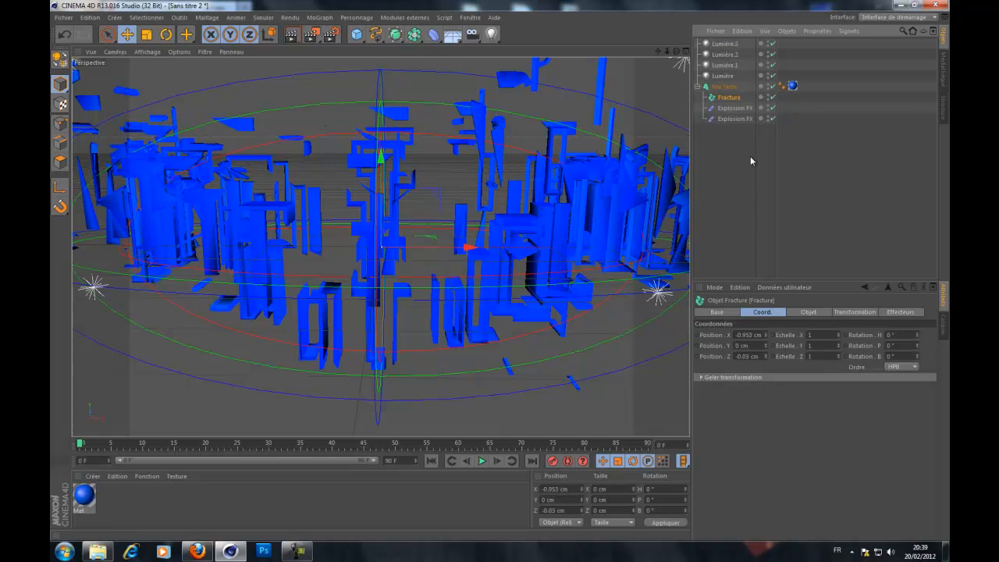
Review the Fracture object's settings, play the animation briefly and return to the first frame.
{"action": "left_click", "coordinate": [806, 312]}
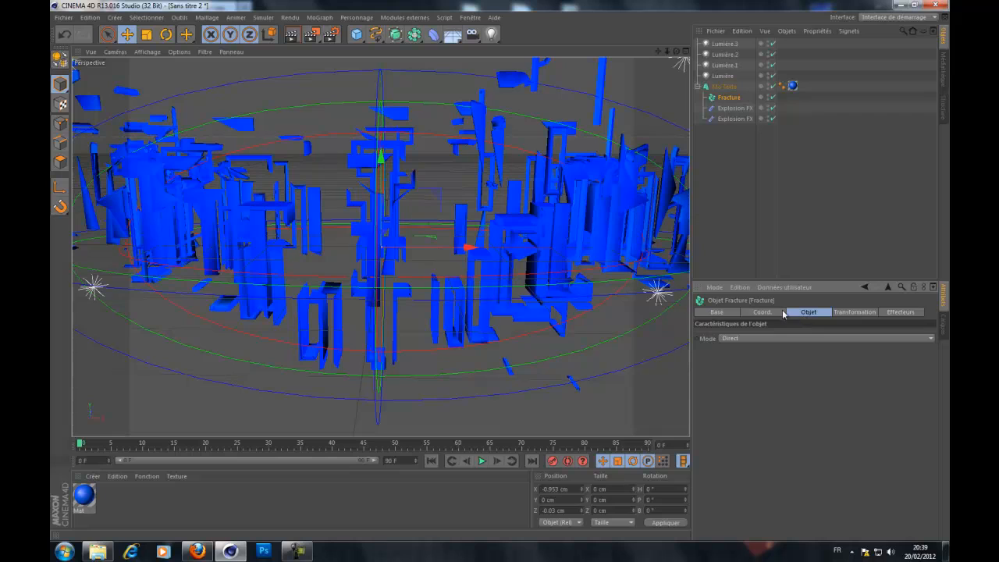
{"action": "left_click", "coordinate": [852, 312]}
{"action": "left_click", "coordinate": [766, 312]}
{"action": "left_click", "coordinate": [734, 219]}
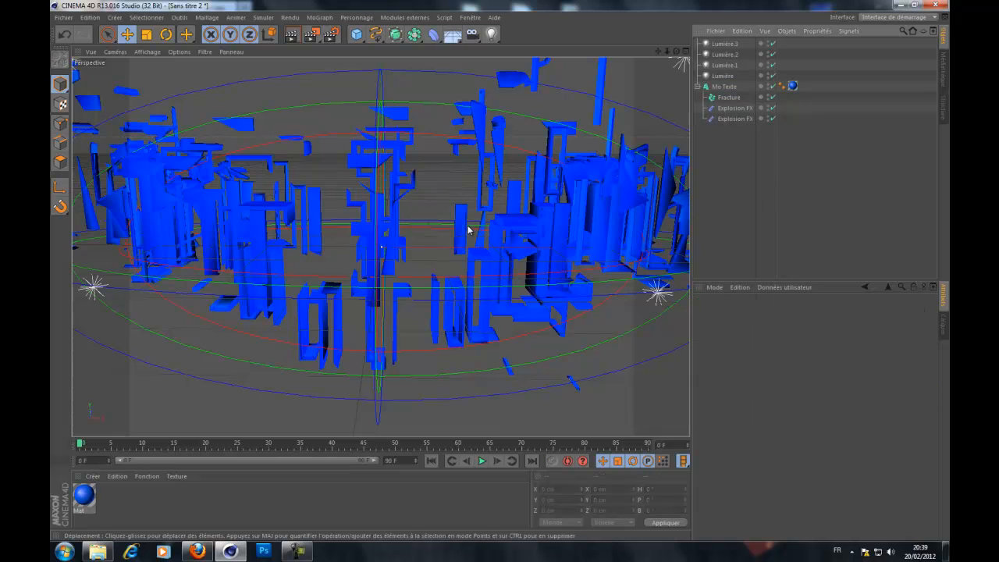
{"action": "left_click", "coordinate": [482, 460]}
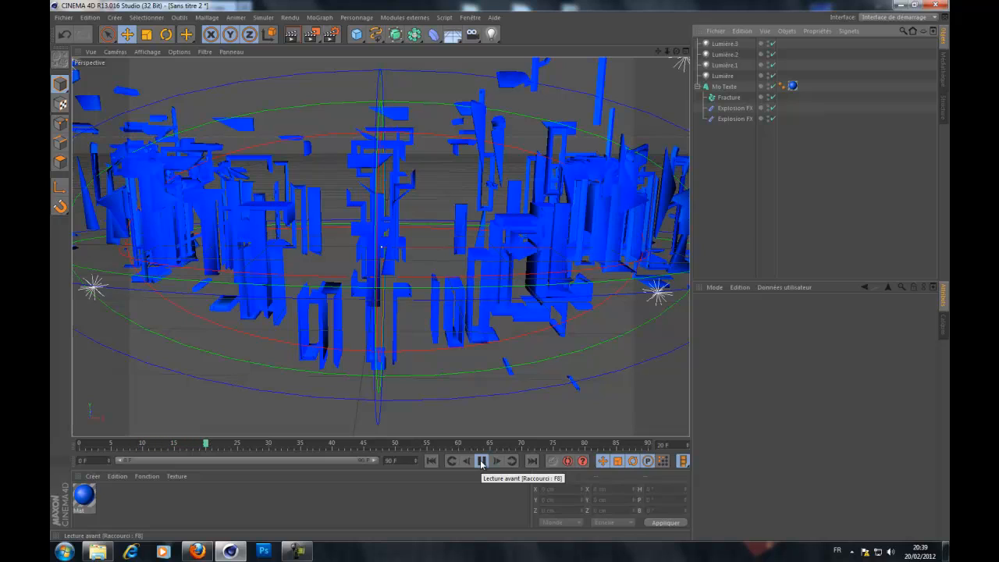
{"action": "left_click", "coordinate": [482, 460]}
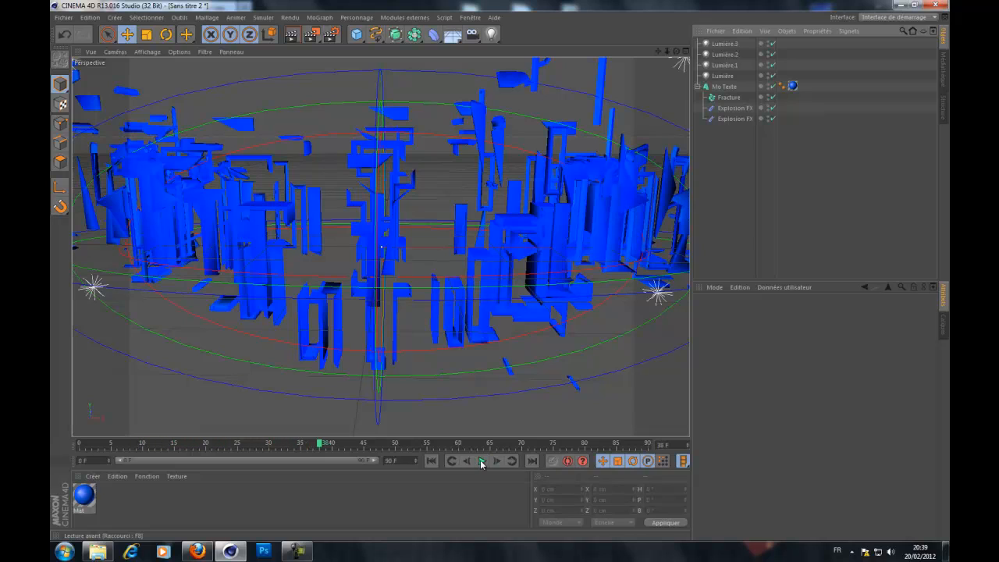
{"action": "left_click", "coordinate": [430, 461]}
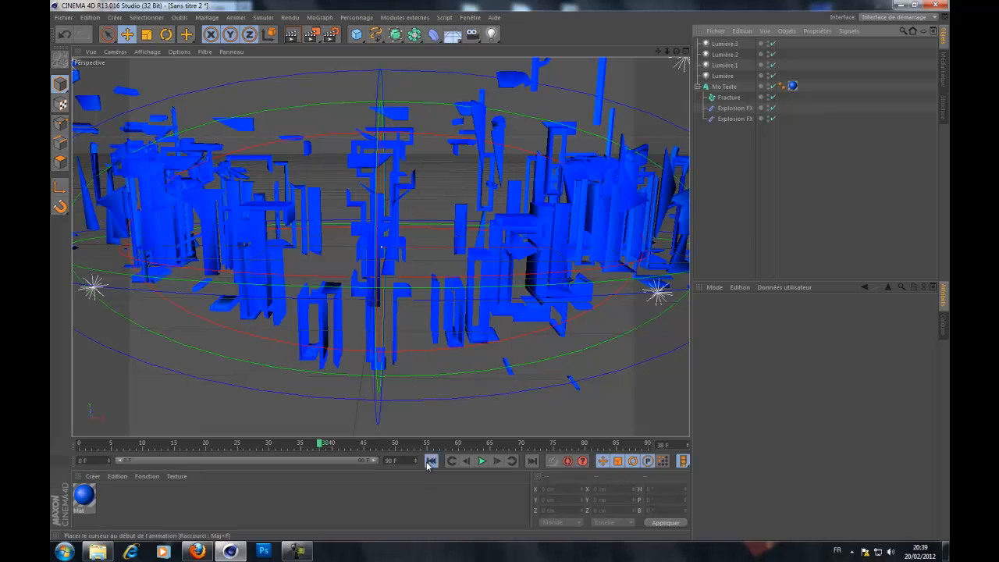
Keyframe the Time parameter of both Explosion FX deformers at 10 % on frame 0.
{"action": "left_click", "coordinate": [729, 108]}
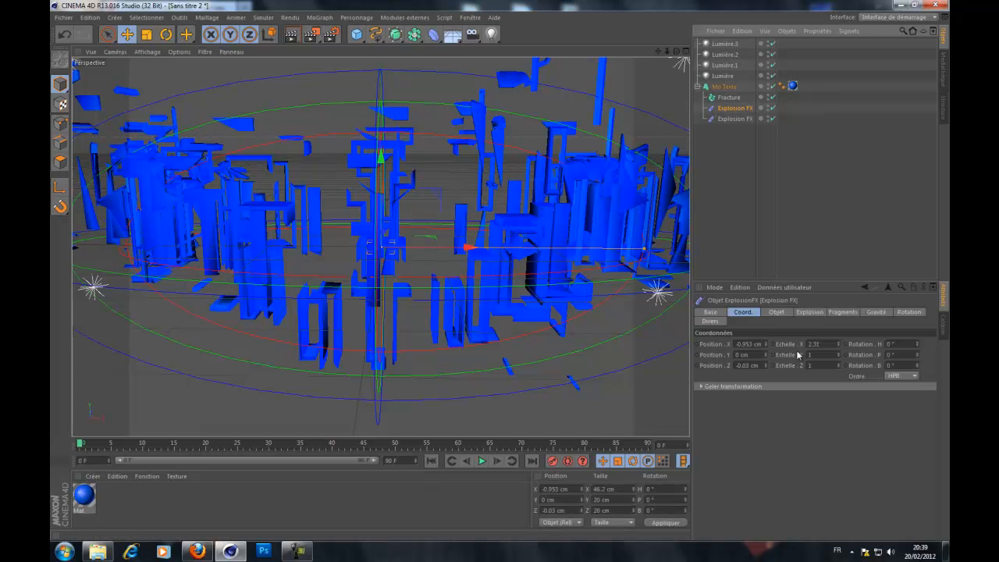
{"action": "left_click", "coordinate": [787, 313]}
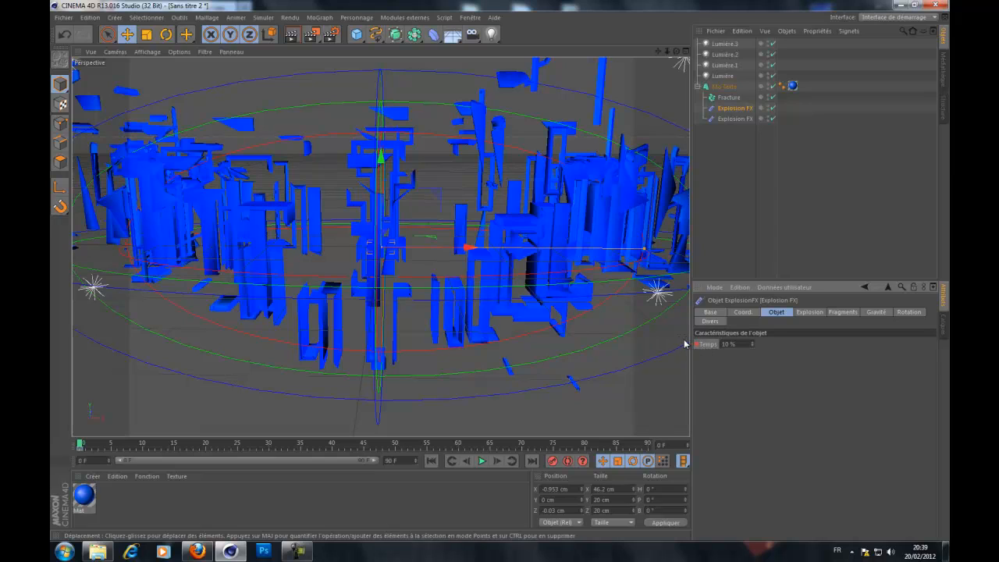
{"action": "left_click", "coordinate": [734, 119]}
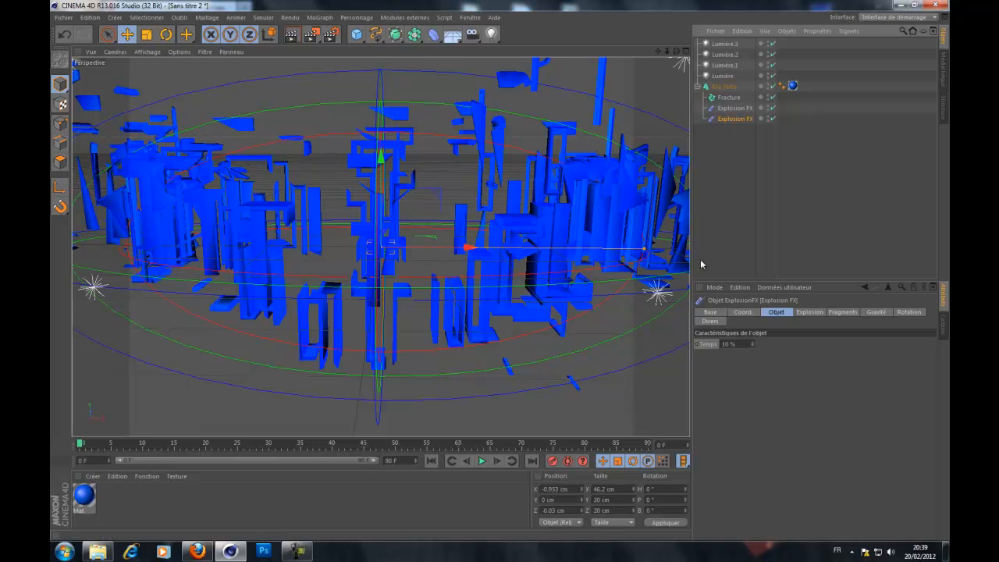
{"action": "left_click", "coordinate": [697, 344], "text": "ctrl"}
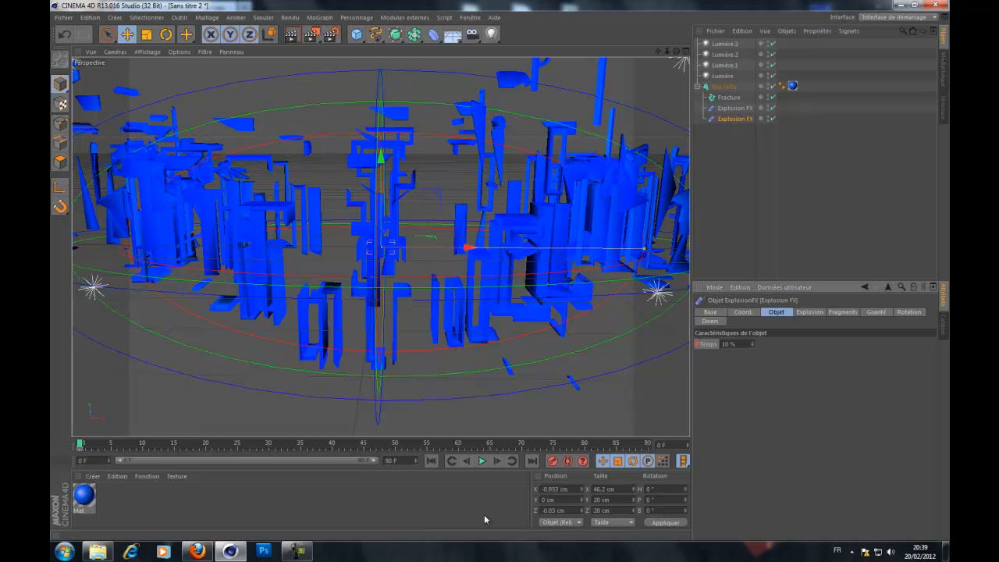
Extend the animation length to 250 frames and show the full range in the timeline.
{"action": "left_click_drag", "start_coordinate": [405, 464], "coordinate": [50, 337]}
{"action": "type", "text": "250"}
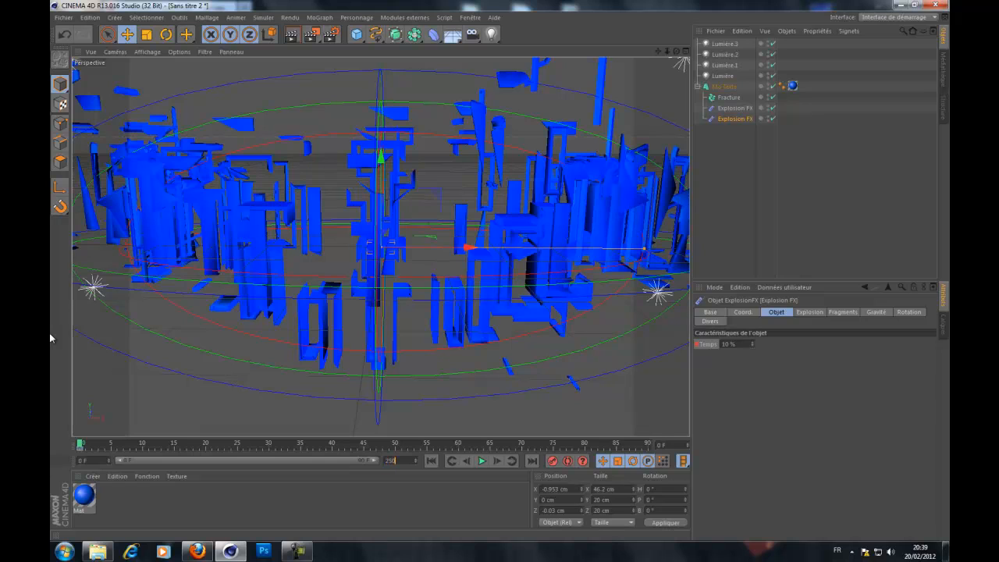
{"action": "key", "text": "Return"}
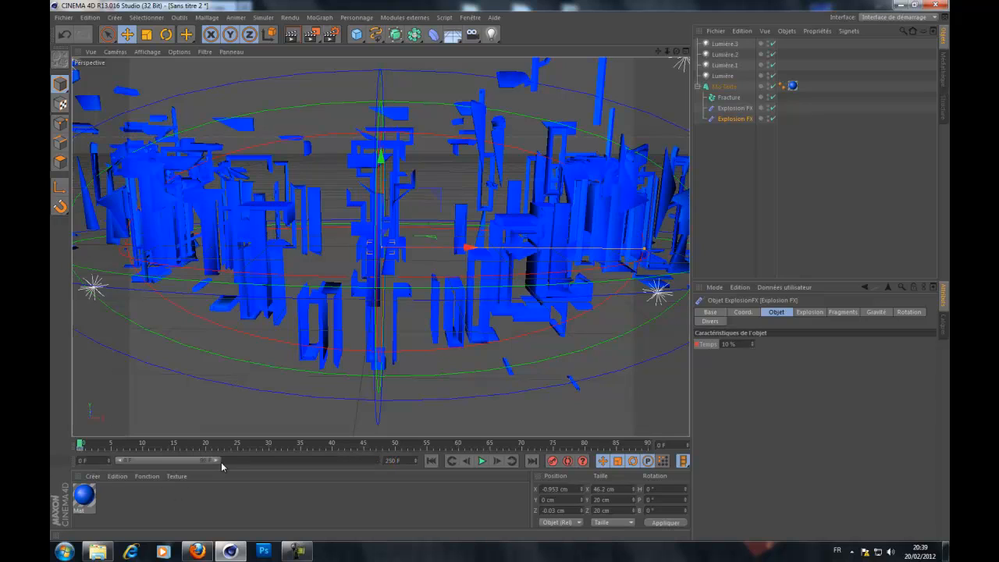
{"action": "left_click_drag", "start_coordinate": [218, 464], "coordinate": [376, 461]}
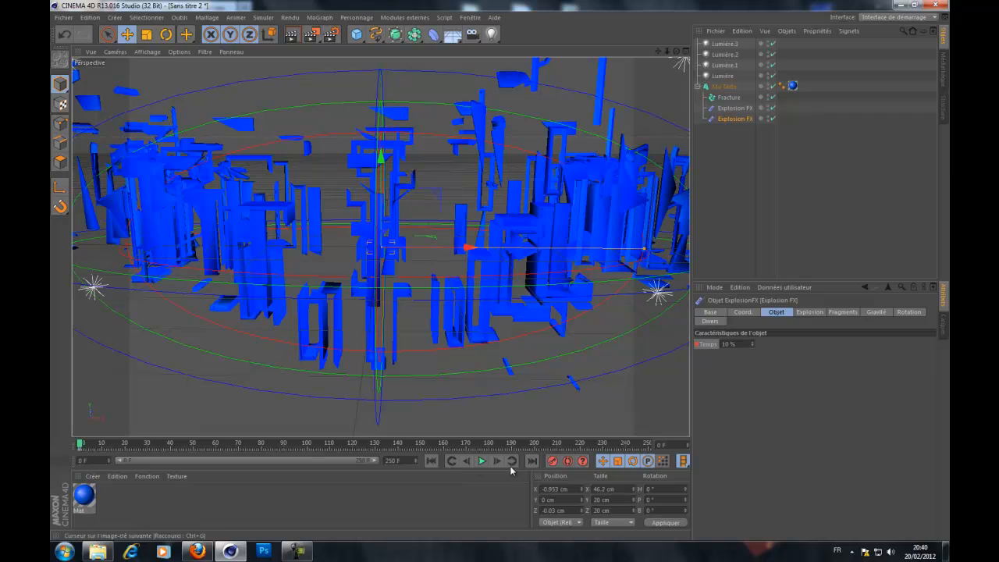
Advance to frame 120 and keyframe the lower Explosion FX deformer's Time at 0 %.
{"action": "left_click", "coordinate": [483, 462]}
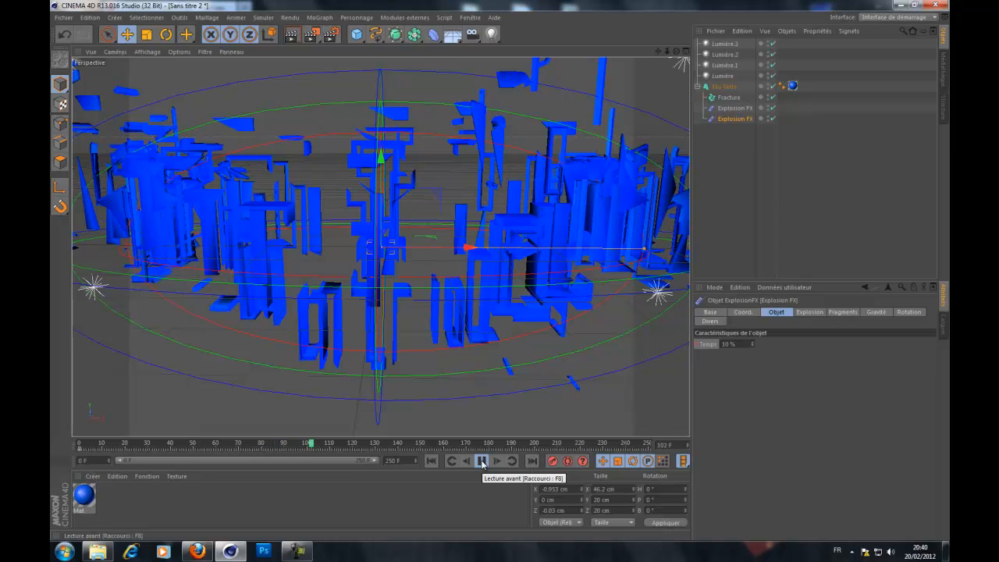
{"action": "left_click", "coordinate": [481, 462]}
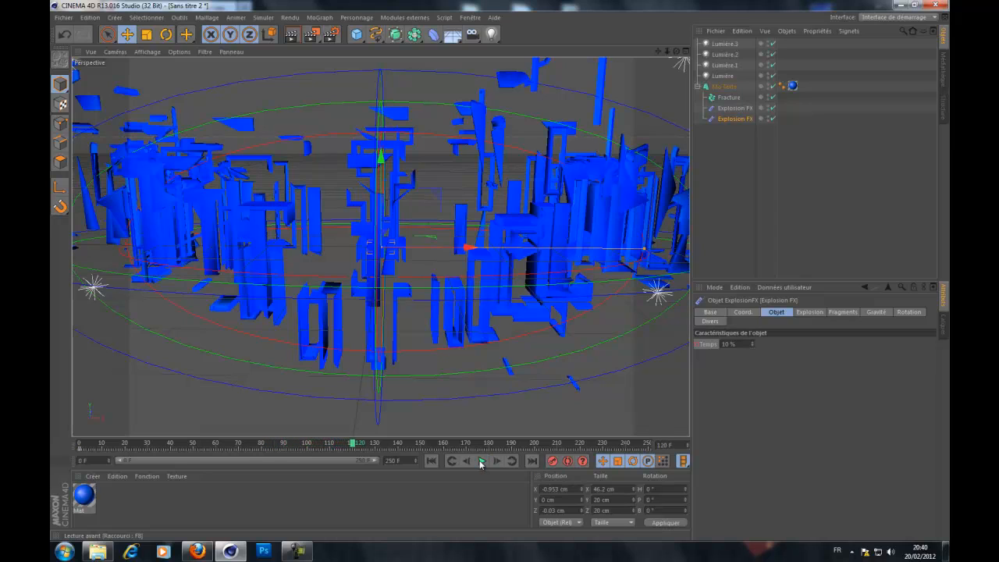
{"action": "left_click", "coordinate": [711, 346]}
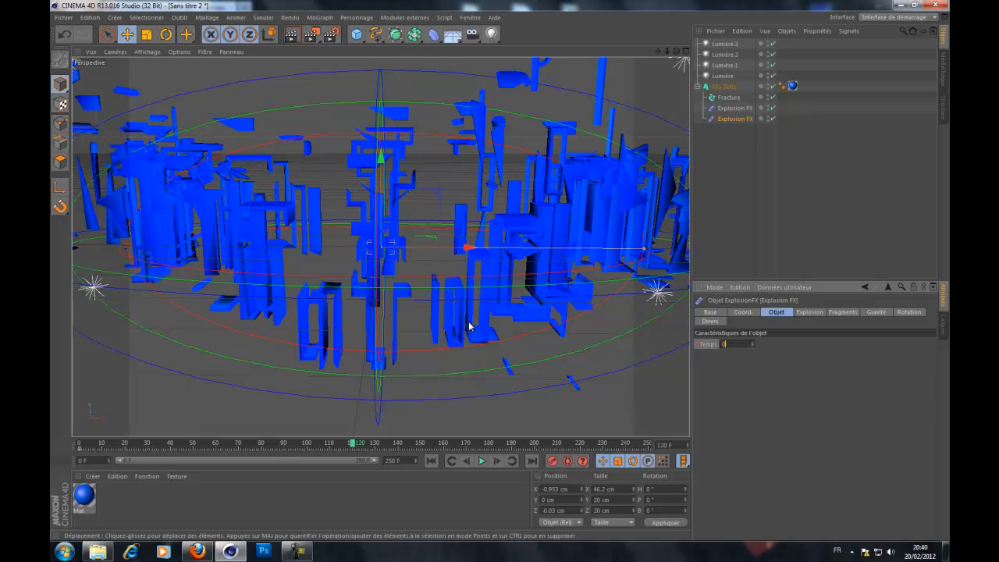
{"action": "key", "text": "Return"}
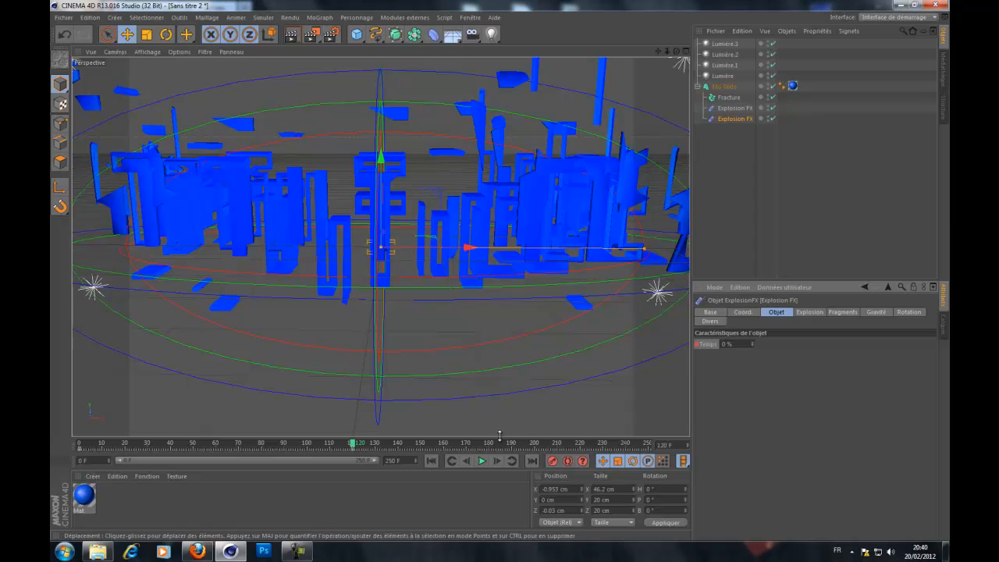
Advance to frame 131 and keyframe the upper Explosion FX deformer's Time at 0 %.
{"action": "left_click", "coordinate": [481, 461]}
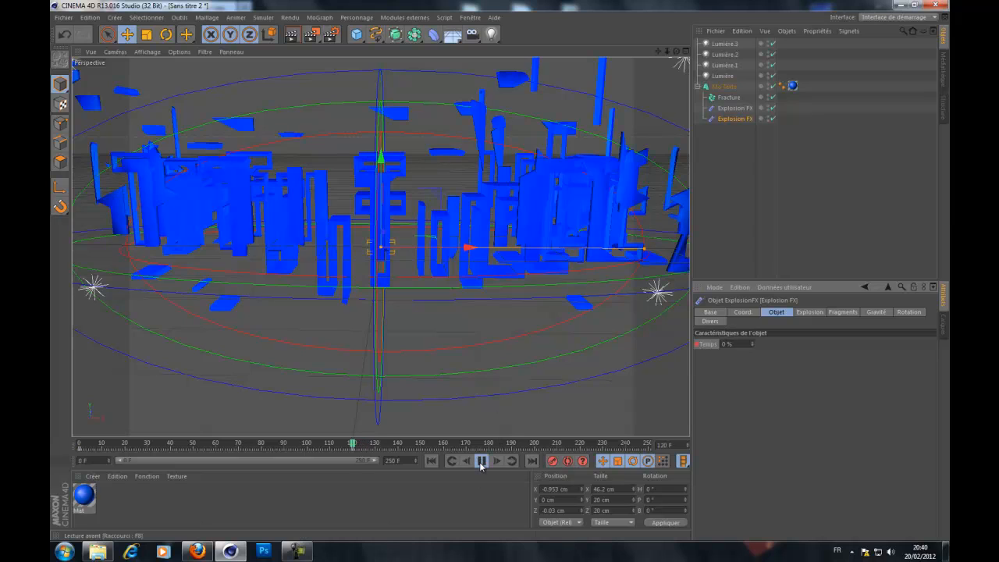
{"action": "left_click", "coordinate": [481, 462]}
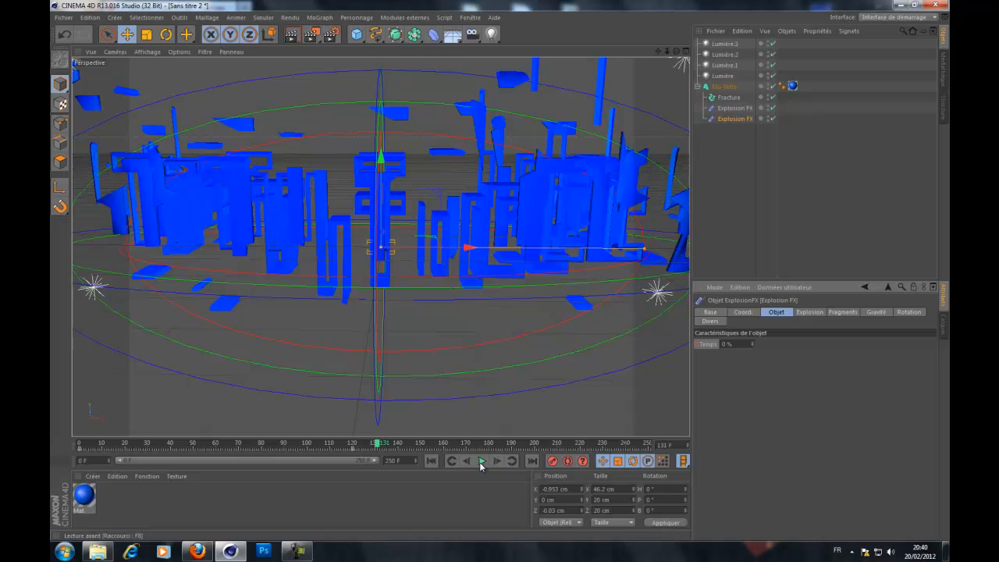
{"action": "left_click", "coordinate": [729, 107]}
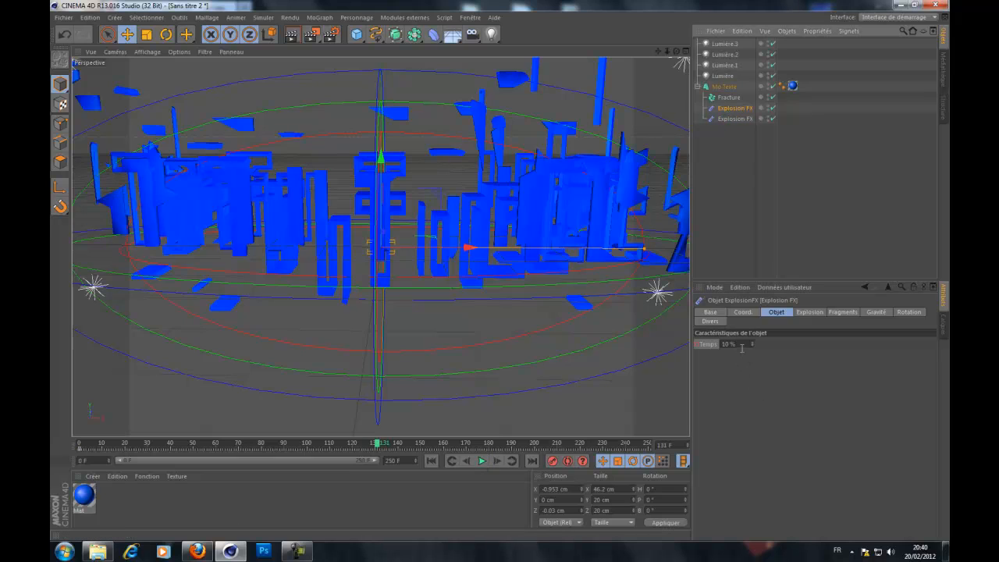
{"action": "left_click_drag", "start_coordinate": [740, 344], "coordinate": [498, 288]}
{"action": "type", "text": "0"}
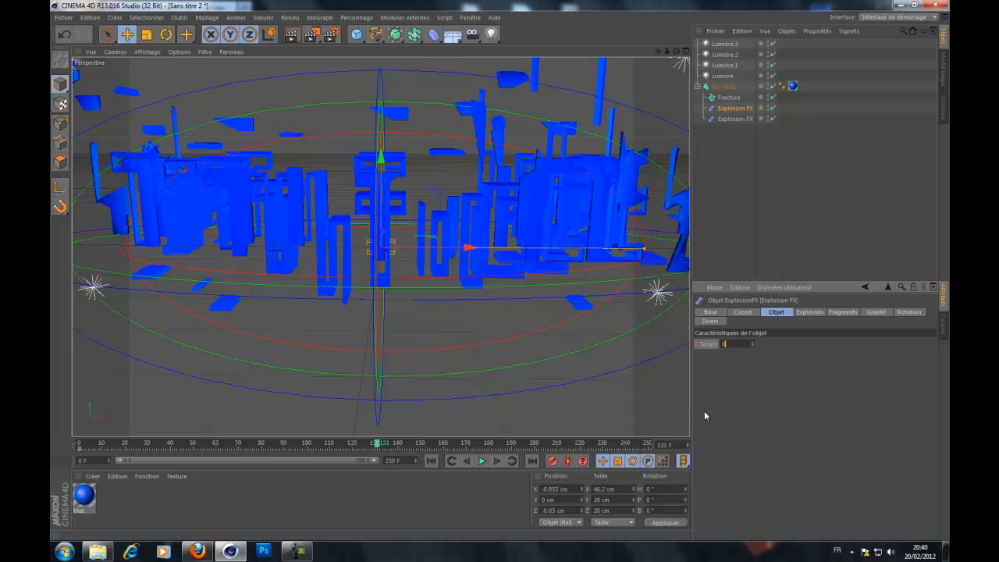
{"action": "key", "text": "Return"}
{"action": "left_click", "coordinate": [695, 345], "text": "ctrl"}
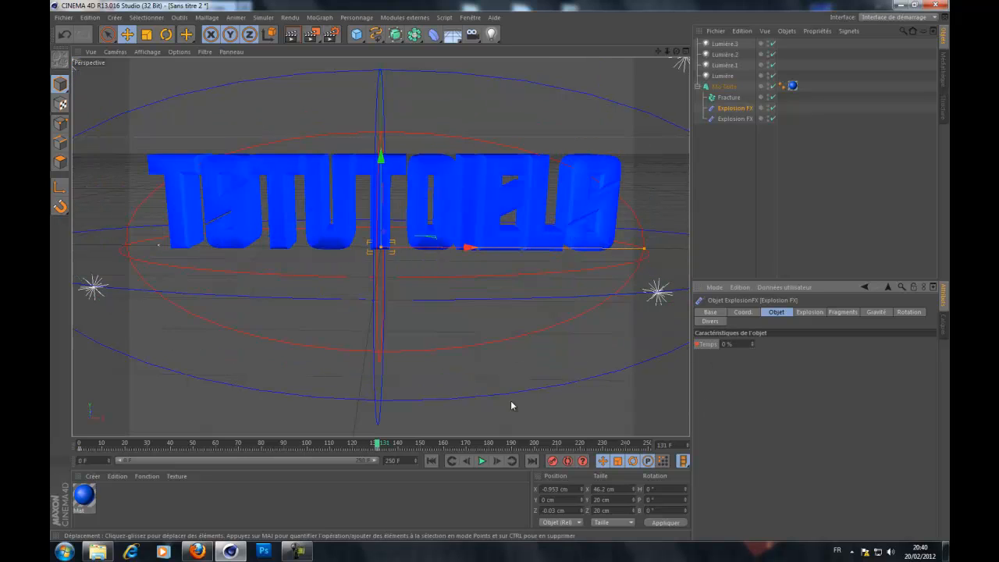
Play the animation from the start, stop at frame 116 and render the active view to check the text.
{"action": "left_click", "coordinate": [430, 462]}
{"action": "left_click", "coordinate": [481, 460]}
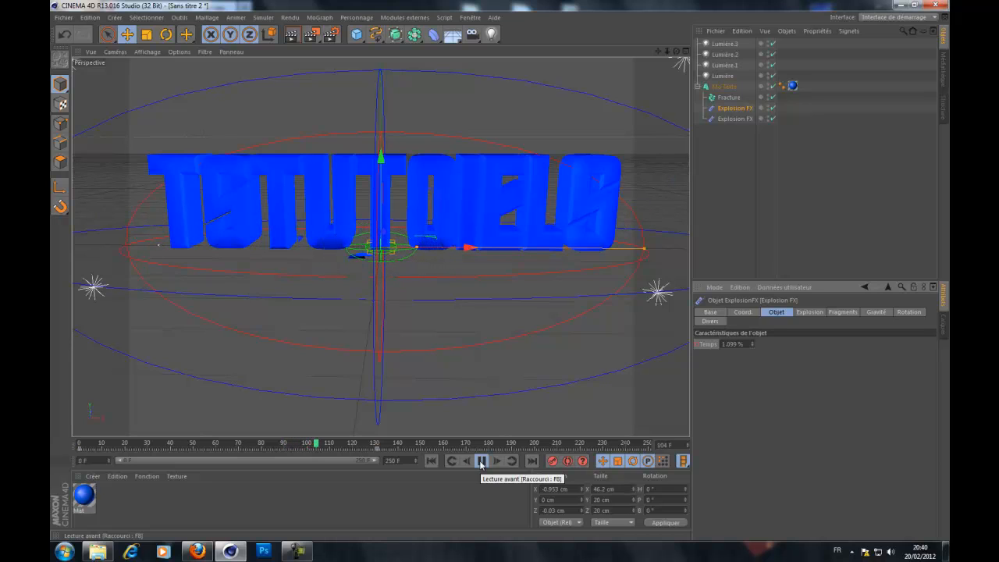
{"action": "left_click", "coordinate": [482, 462]}
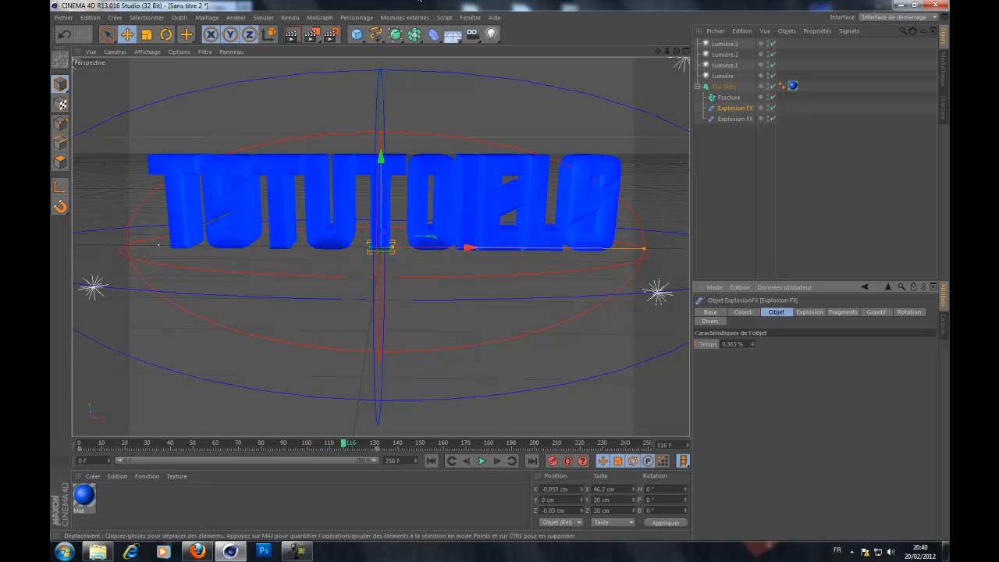
{"action": "left_click", "coordinate": [294, 35]}
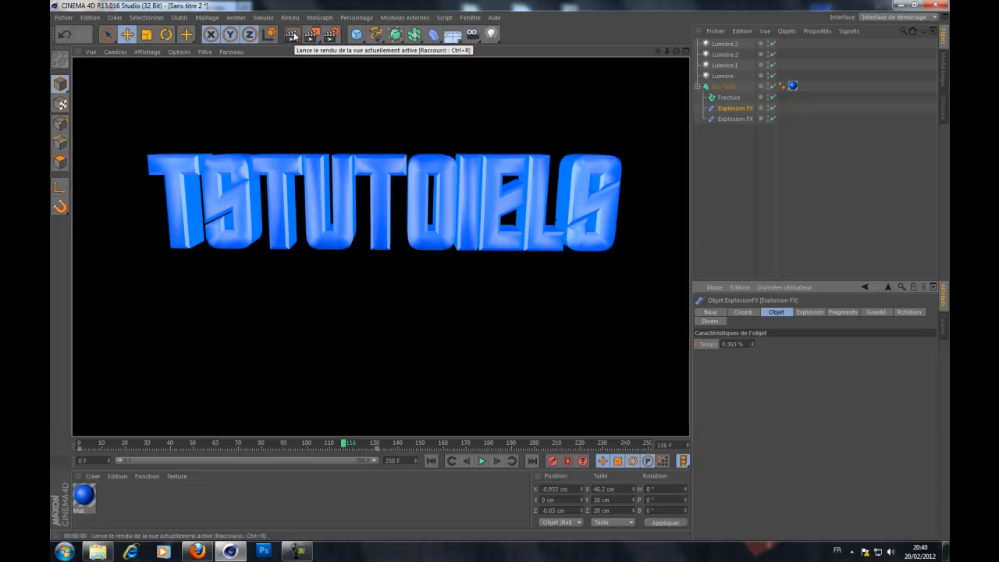
{"action": "left_click", "coordinate": [680, 220]}
Select both Explosion FX deformers together and open their shared fragment settings.
{"action": "left_click", "coordinate": [726, 96]}
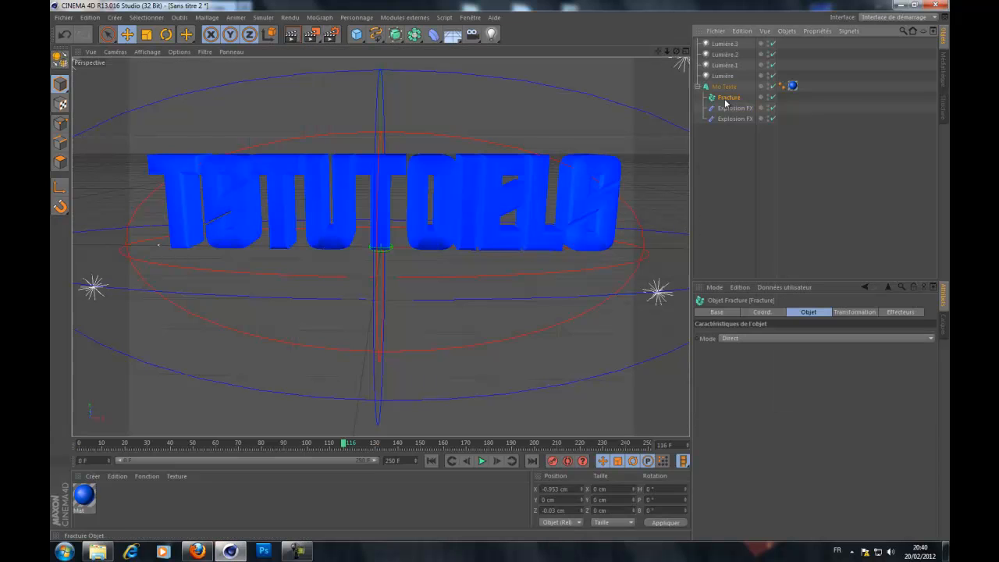
{"action": "left_click", "coordinate": [720, 88]}
{"action": "left_click", "coordinate": [731, 123]}
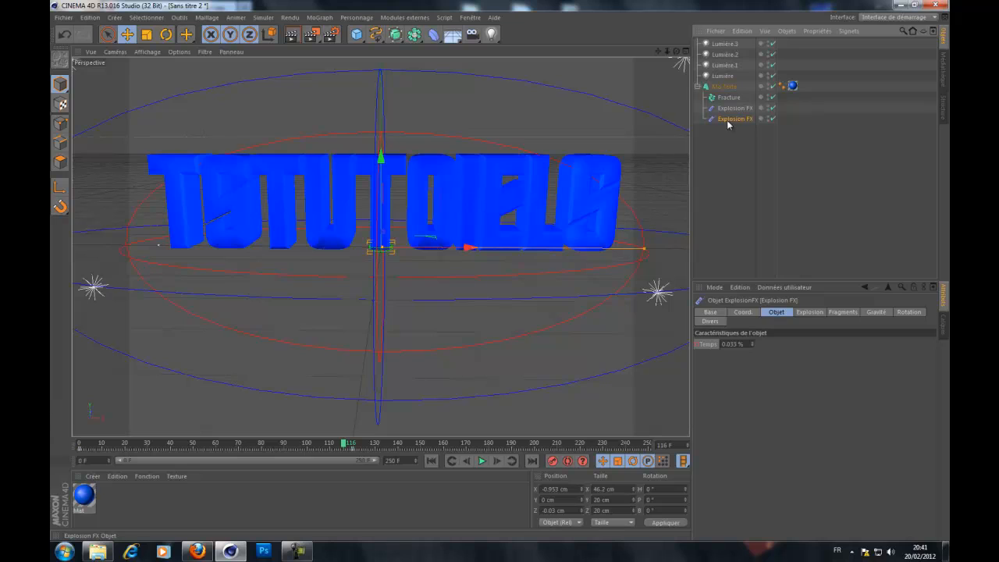
{"action": "left_click", "coordinate": [724, 112]}
{"action": "left_click", "coordinate": [724, 118], "text": "ctrl"}
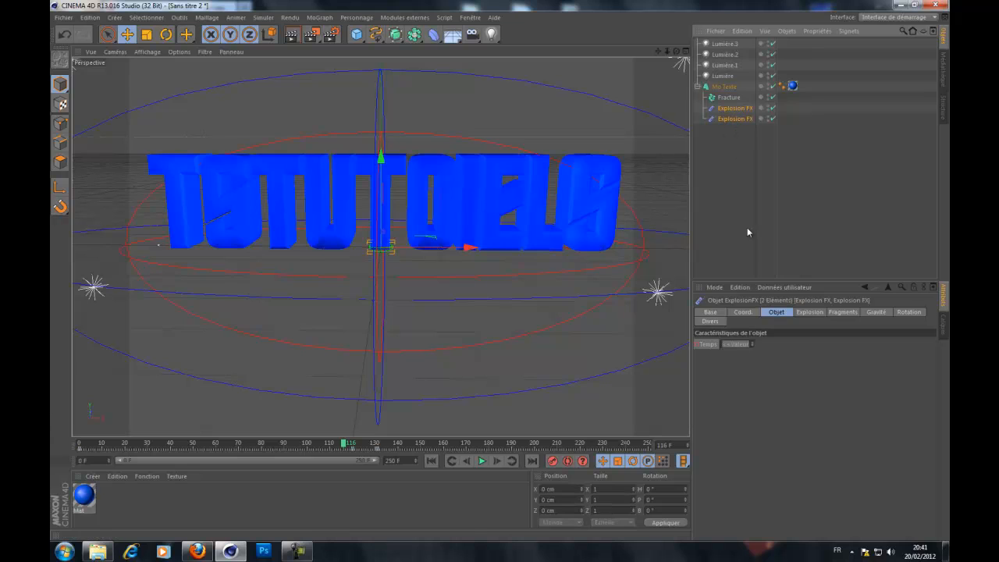
{"action": "left_click", "coordinate": [823, 312]}
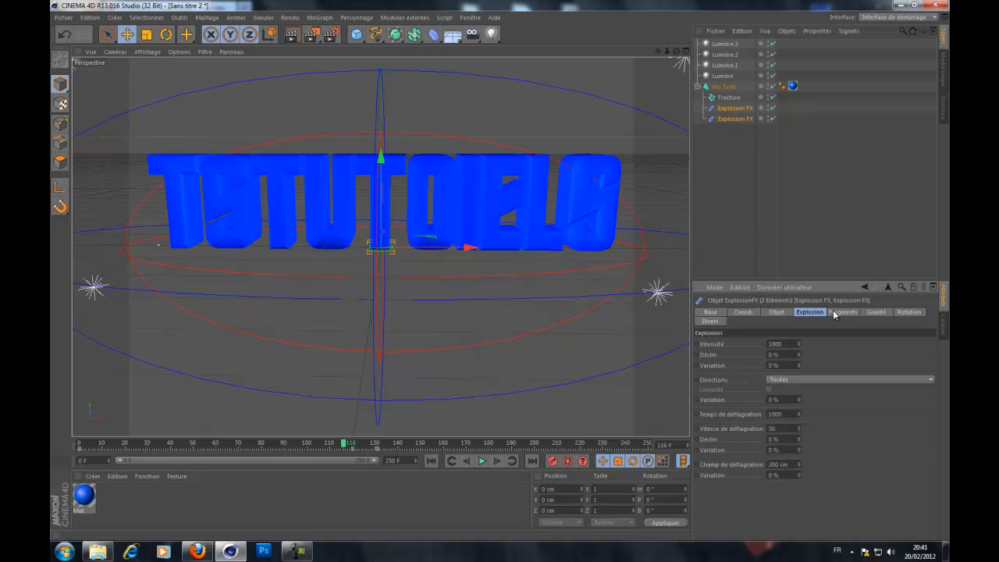
{"action": "left_click", "coordinate": [834, 312]}
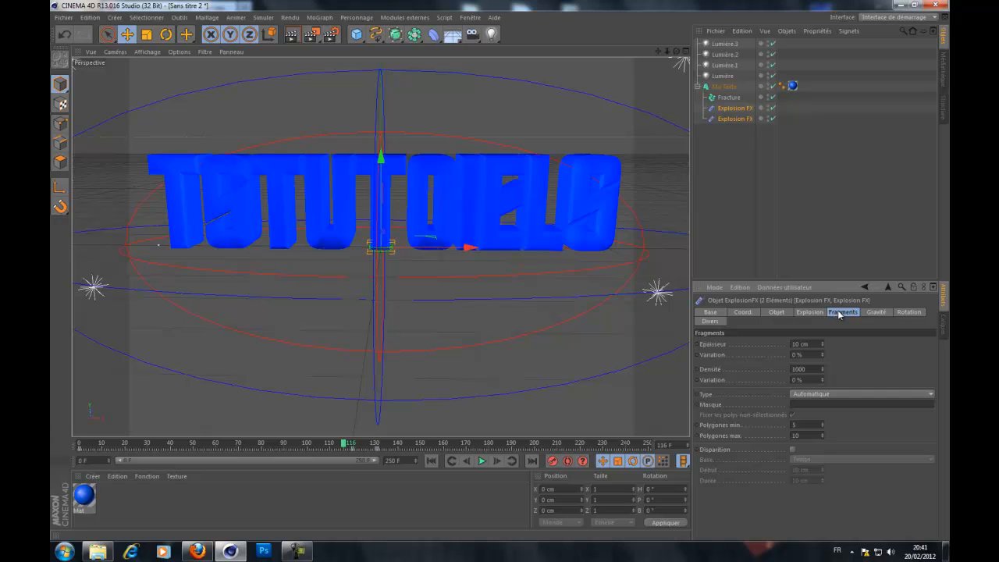
Try a fragment thickness of 5 cm on both Explosion FX deformers.
{"action": "left_click_drag", "start_coordinate": [818, 342], "coordinate": [445, 316]}
{"action": "type", "text": "5"}
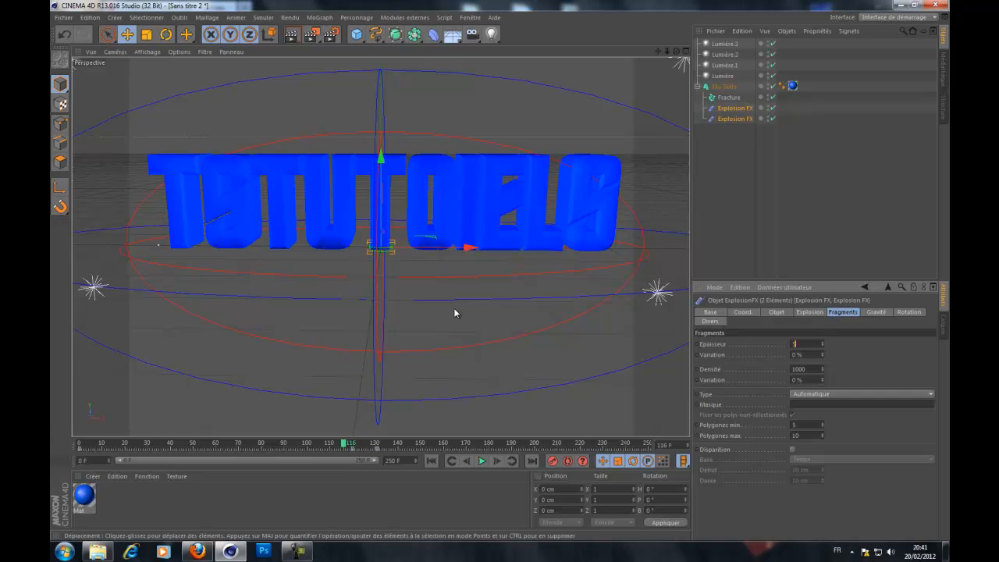
{"action": "key", "text": "Return"}
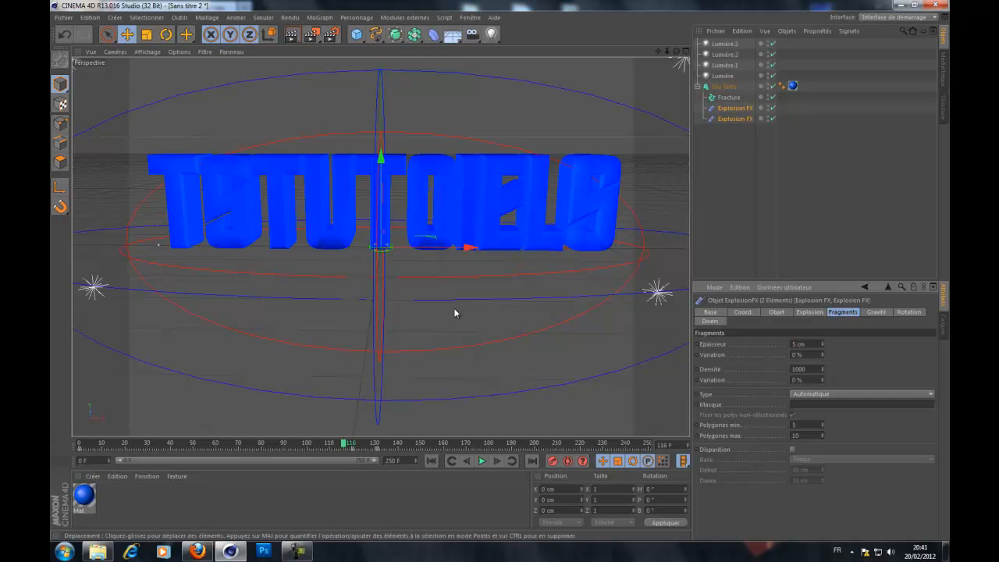
Scrub from the start to frame 131, set both deformers' fragment thickness to 0 cm and render the view.
{"action": "left_click", "coordinate": [434, 460]}
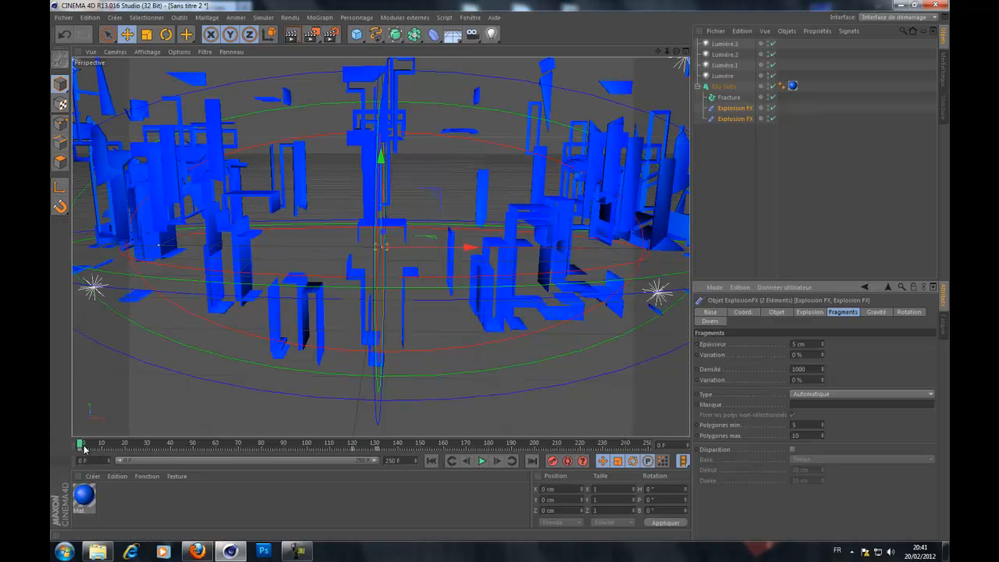
{"action": "left_click_drag", "start_coordinate": [84, 448], "coordinate": [377, 447]}
{"action": "double_click", "coordinate": [815, 344]}
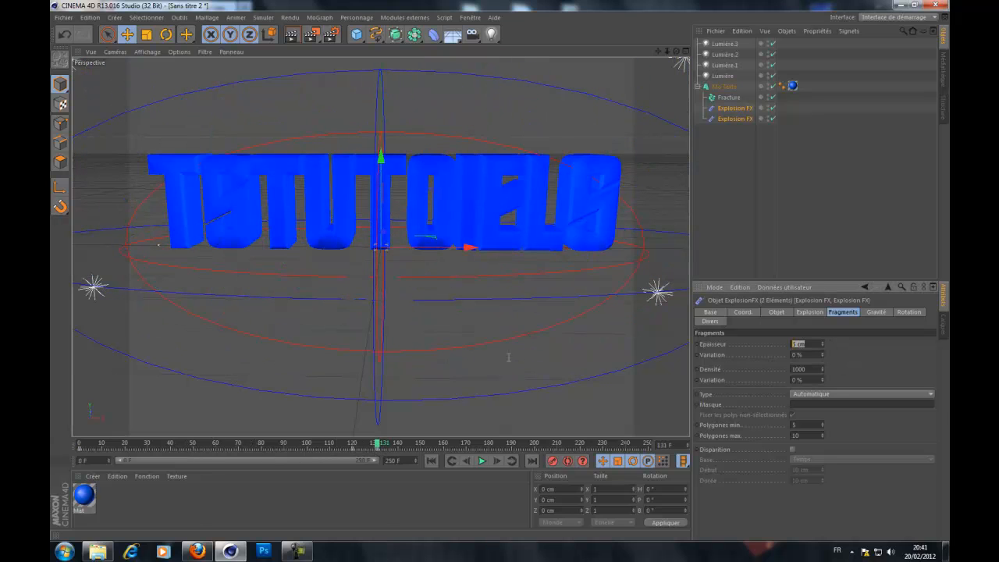
{"action": "type", "text": "0"}
{"action": "key", "text": "Return"}
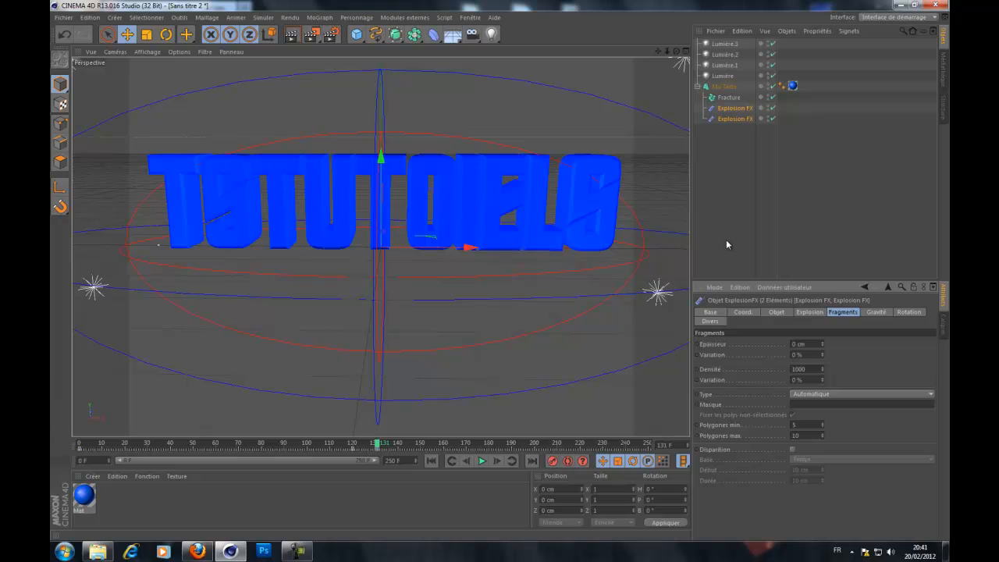
{"action": "left_click", "coordinate": [291, 35]}
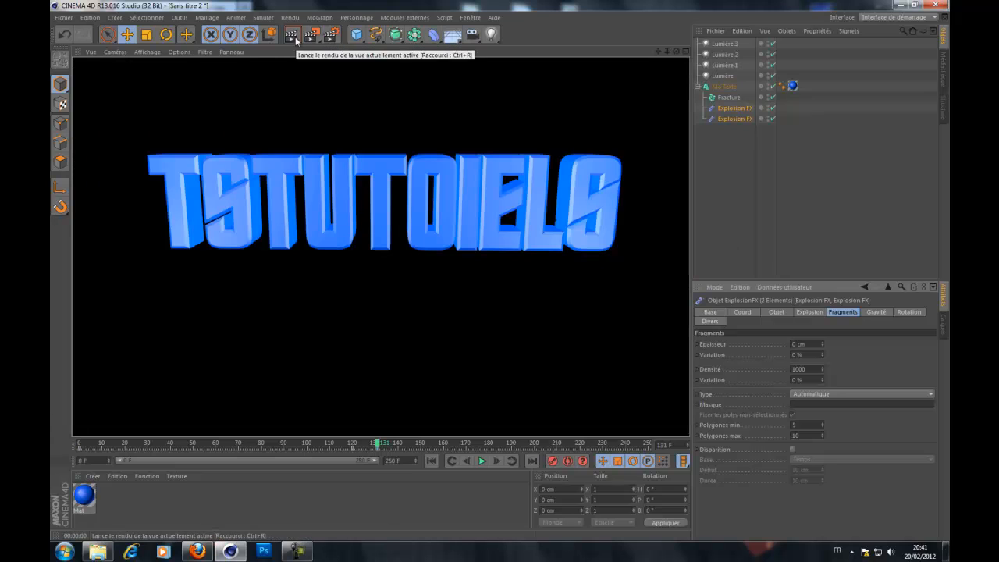
Set the fragment thickness of both Explosion FX deformers back to 5 cm and render the active view at frame 131.
{"action": "left_click", "coordinate": [473, 118]}
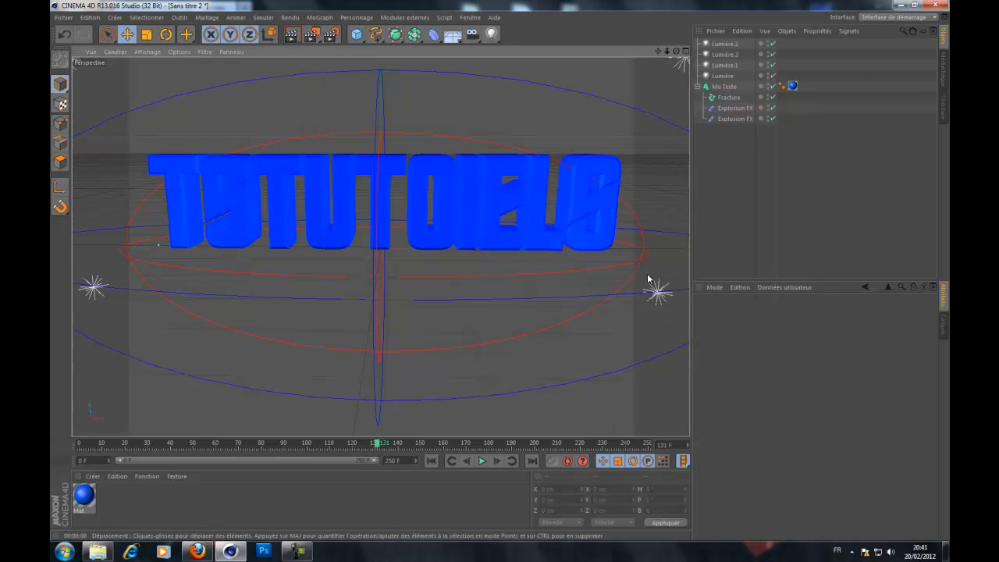
{"action": "left_click", "coordinate": [729, 119]}
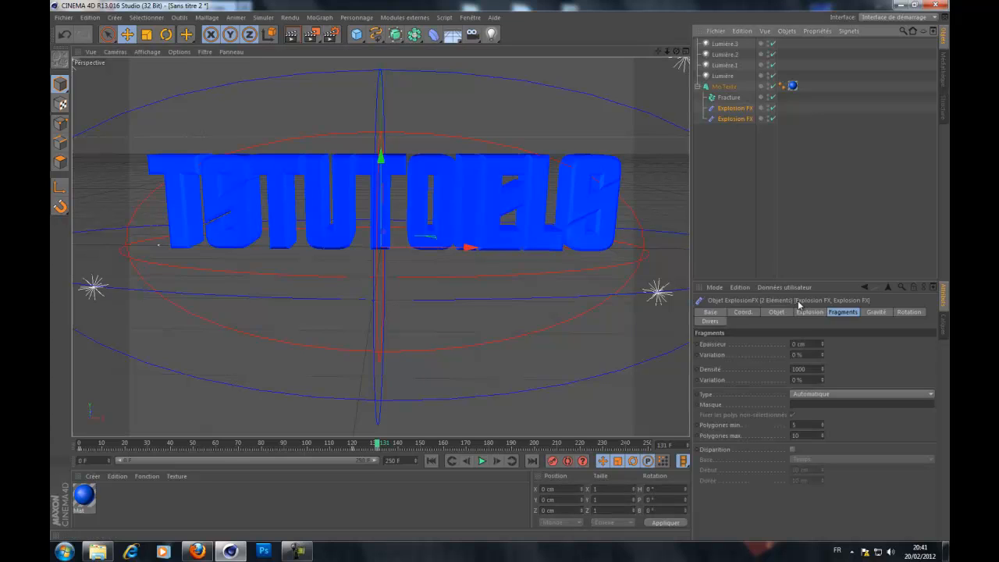
{"action": "left_click", "coordinate": [728, 109], "text": "ctrl"}
{"action": "left_click", "coordinate": [791, 193]}
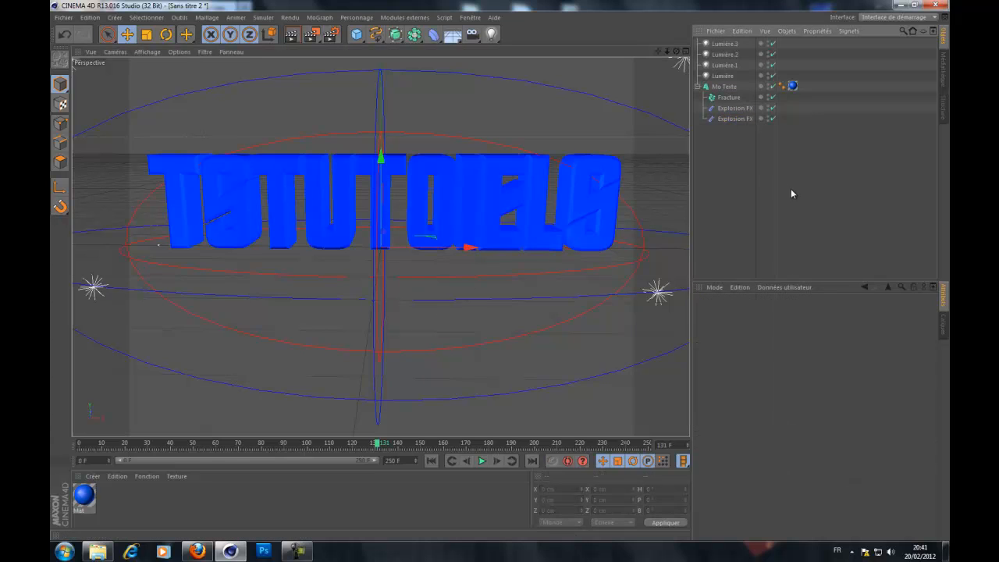
{"action": "left_click", "coordinate": [294, 35]}
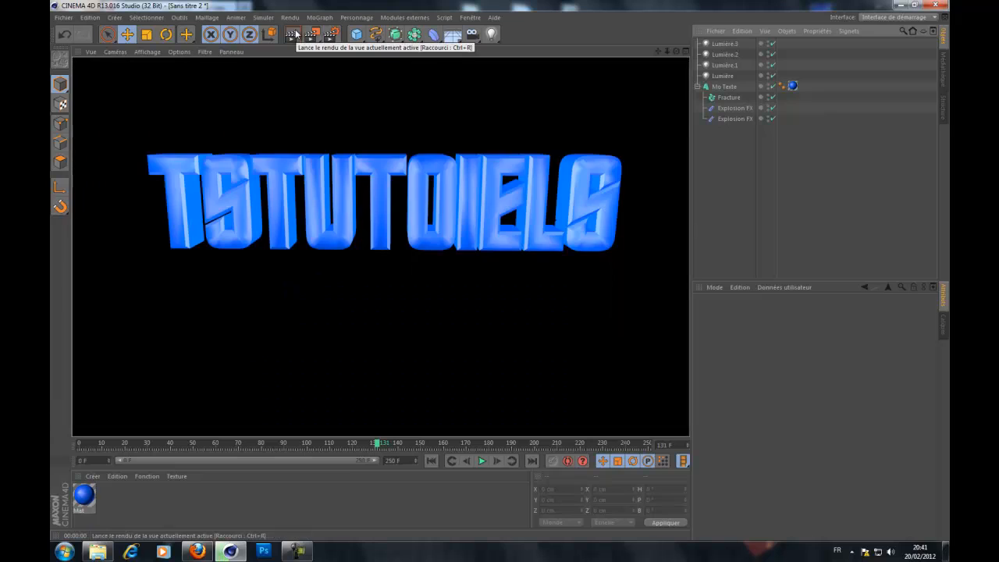
{"action": "left_click", "coordinate": [597, 151]}
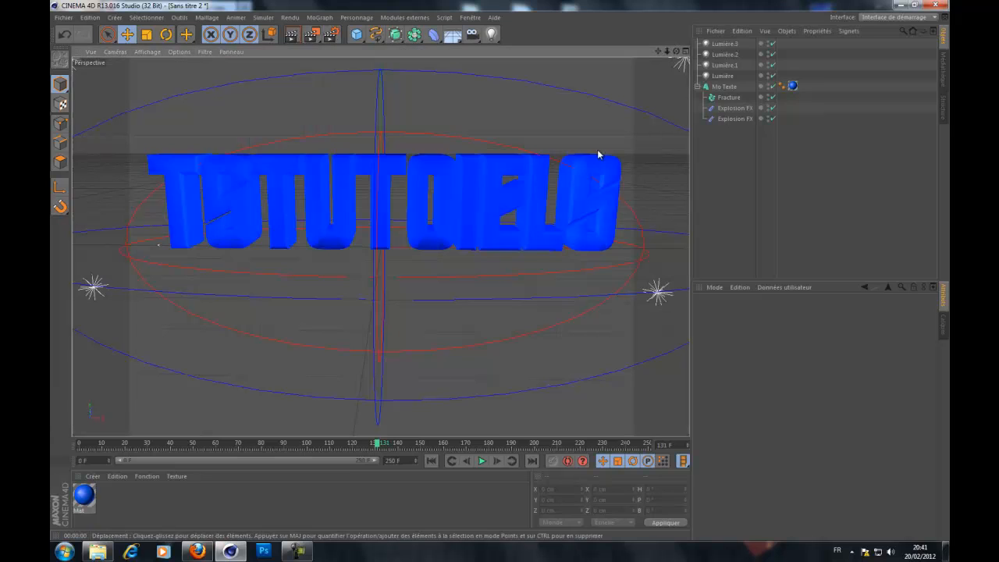
Select both Explosion FX deformers and keyframe their fragment thickness at 5 cm on frame 0.
{"action": "left_click_drag", "start_coordinate": [376, 444], "coordinate": [369, 447]}
{"action": "left_click", "coordinate": [734, 119]}
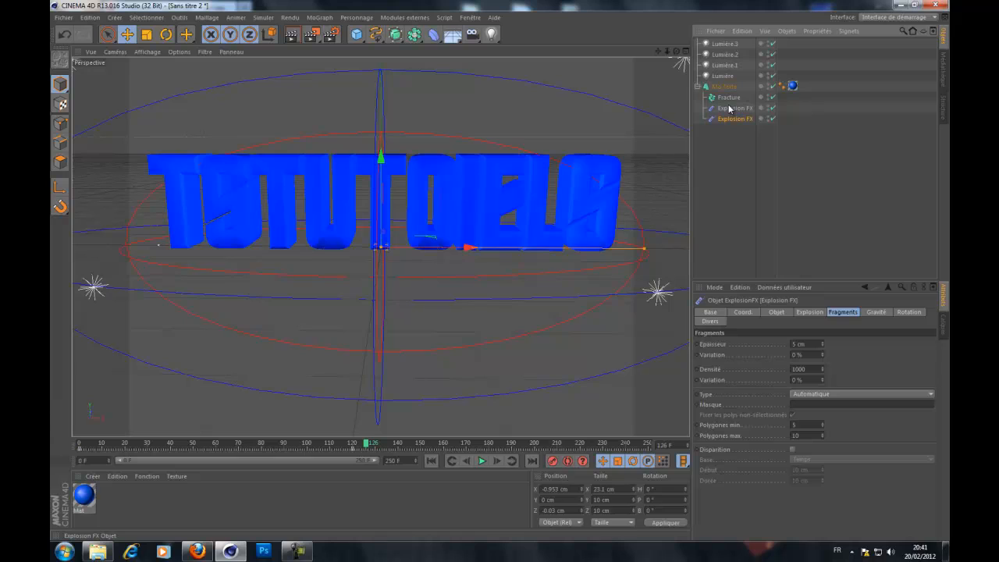
{"action": "left_click", "coordinate": [726, 110], "text": "ctrl"}
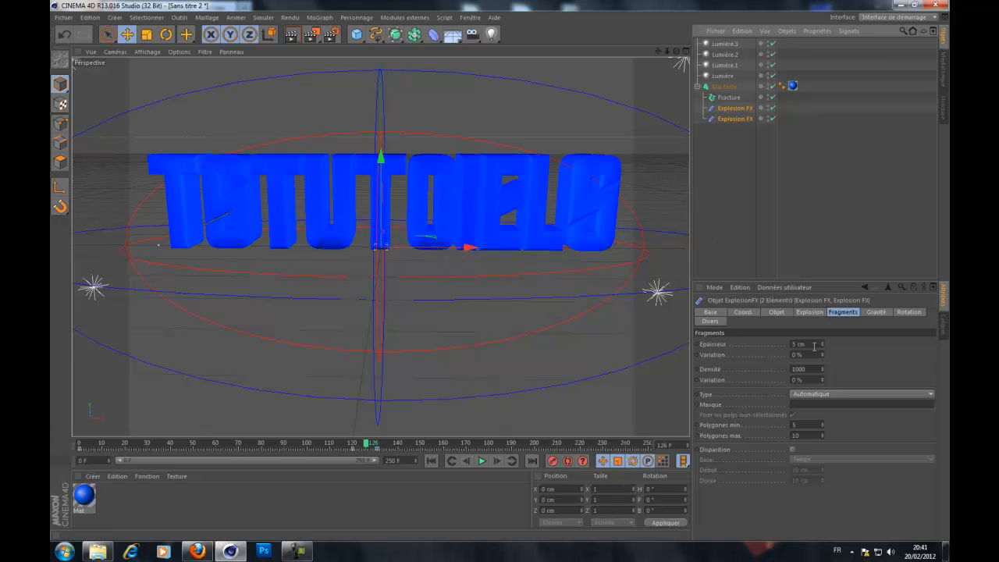
{"action": "left_click", "coordinate": [431, 461]}
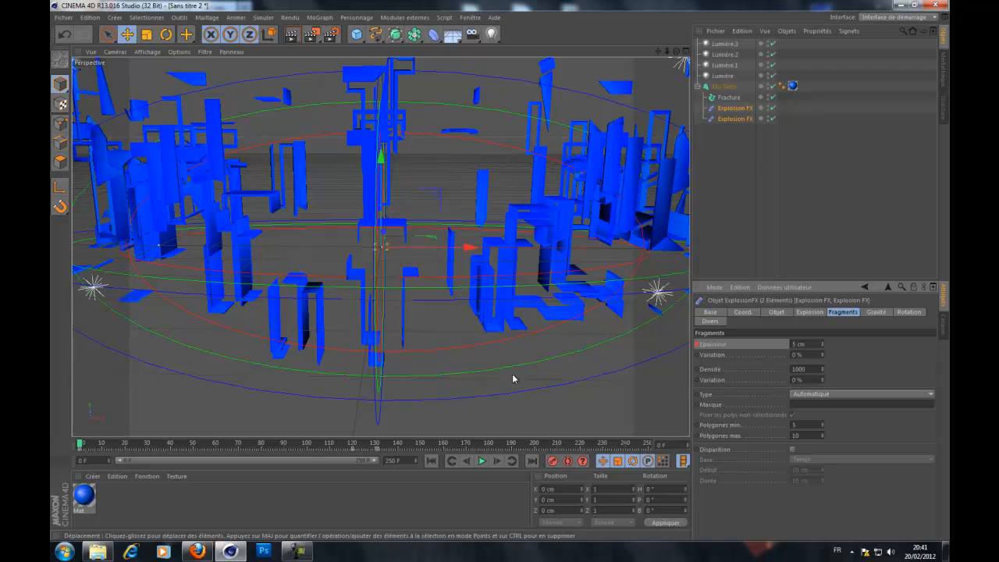
Move to frame 77 and keyframe a fragment thickness of 0 cm on both Explosion FX deformers.
{"action": "left_click", "coordinate": [481, 462]}
{"action": "left_click", "coordinate": [482, 462]}
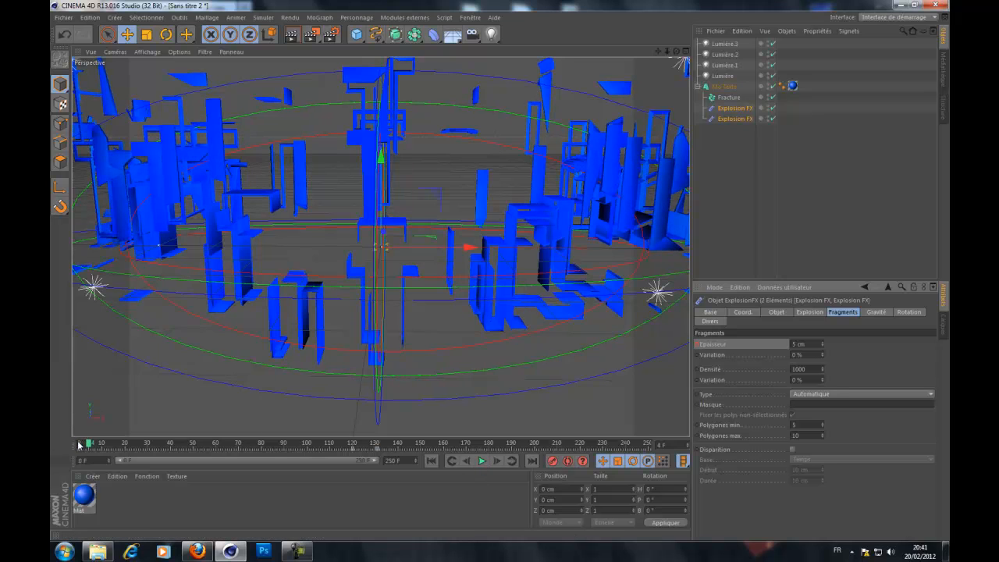
{"action": "left_click_drag", "start_coordinate": [89, 445], "coordinate": [286, 446]}
{"action": "mouse_move", "coordinate": [273, 452]}
{"action": "left_mouse_down"}
{"action": "mouse_move", "coordinate": [205, 446]}
{"action": "mouse_move", "coordinate": [272, 453]}
{"action": "mouse_move", "coordinate": [254, 448]}
{"action": "left_mouse_up"}
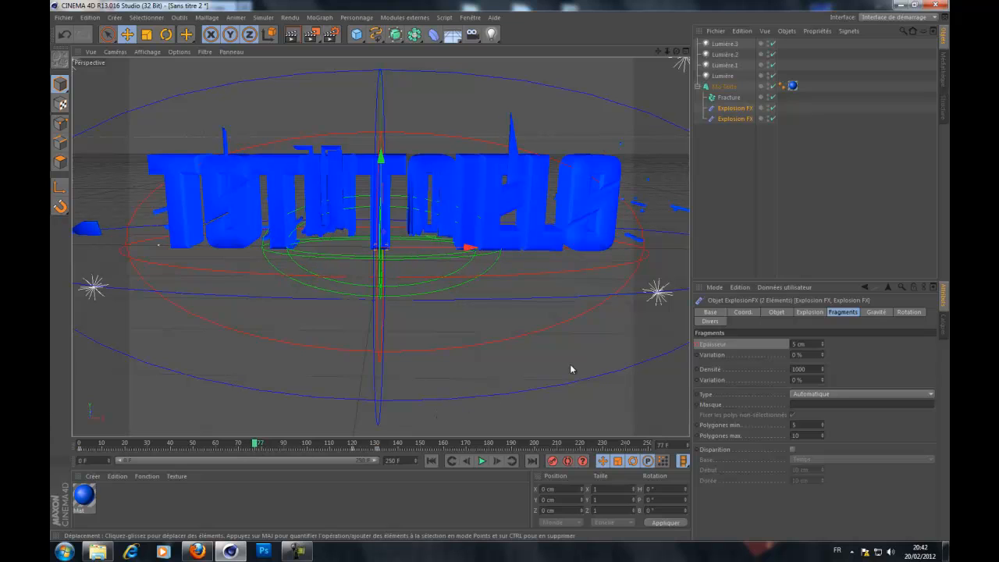
{"action": "left_click", "coordinate": [817, 346]}
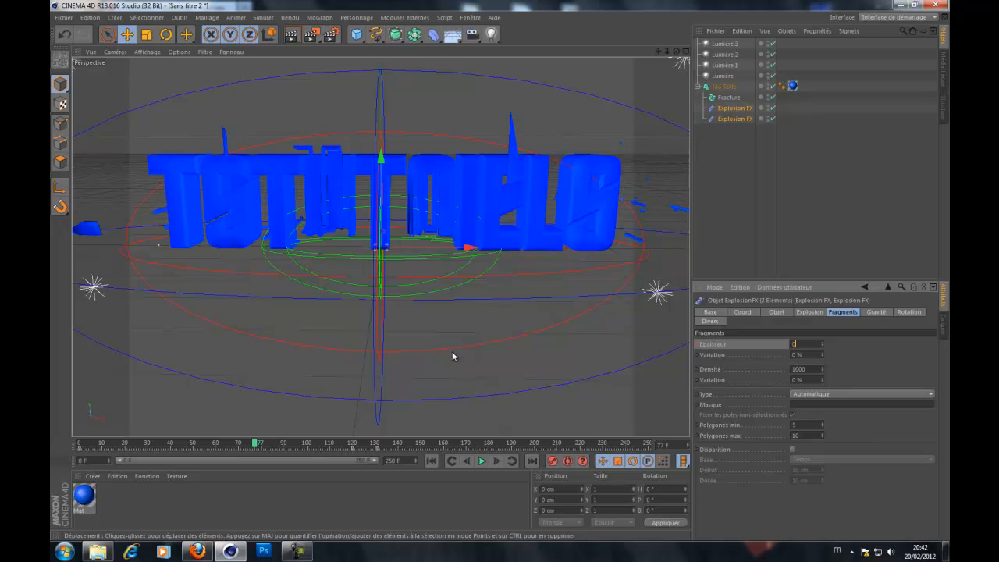
{"action": "type", "text": "0"}
{"action": "key", "text": "Return"}
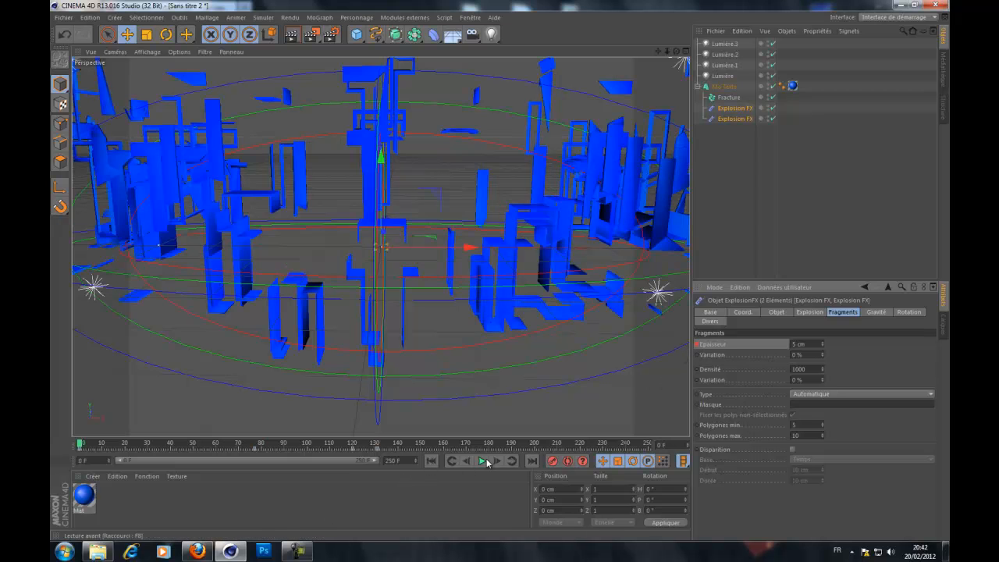
Watch the assembly animation with nothing selected, stop at frame 112 and return to the start.
{"action": "left_click", "coordinate": [831, 203]}
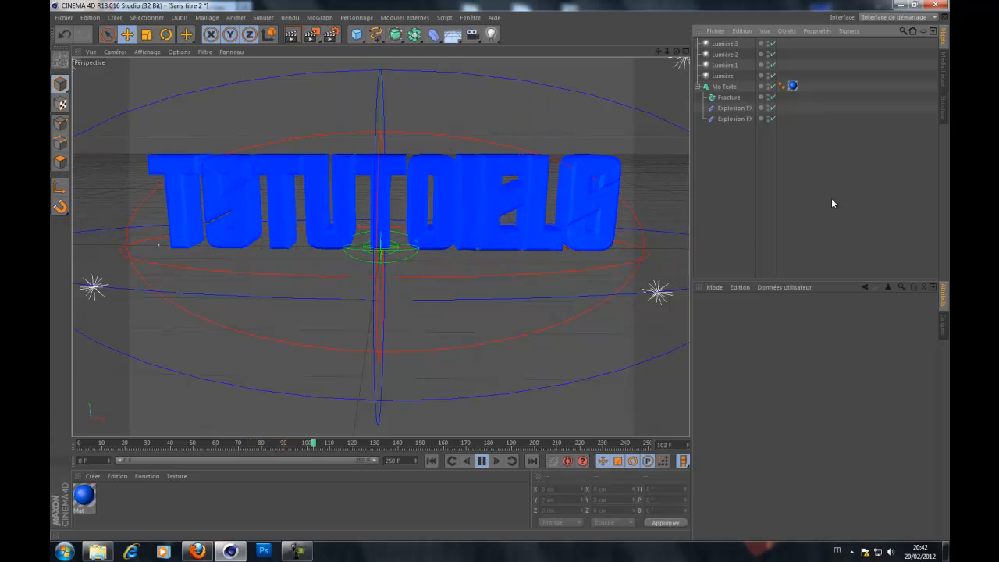
{"action": "left_click", "coordinate": [482, 460]}
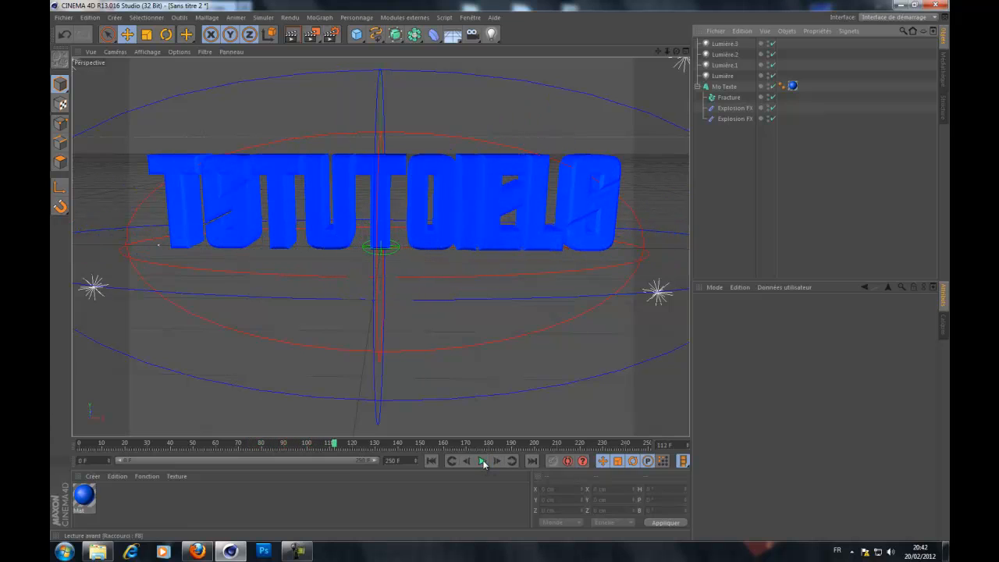
{"action": "left_click", "coordinate": [431, 461]}
{"action": "left_click", "coordinate": [725, 120]}
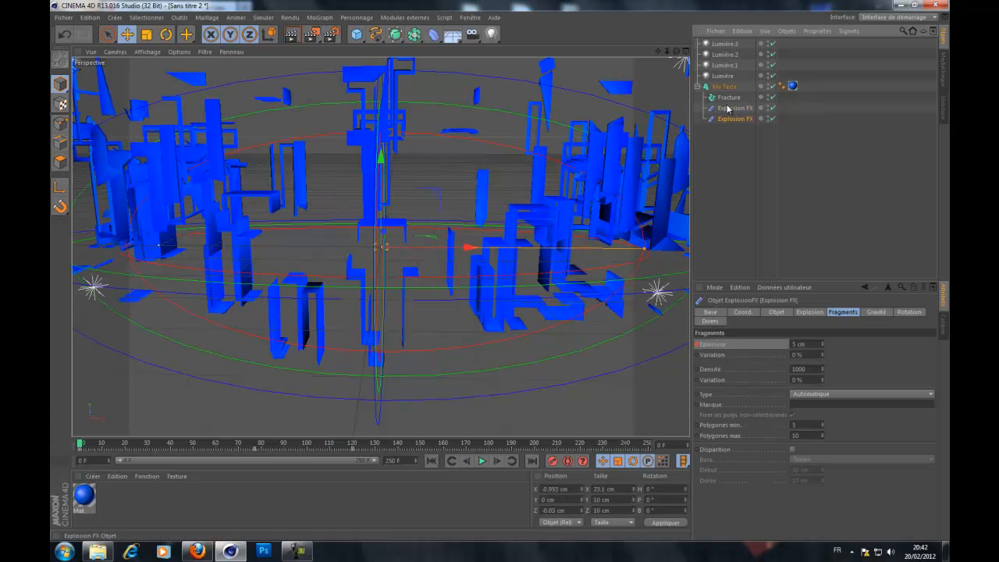
{"action": "left_click", "coordinate": [727, 107], "text": "ctrl"}
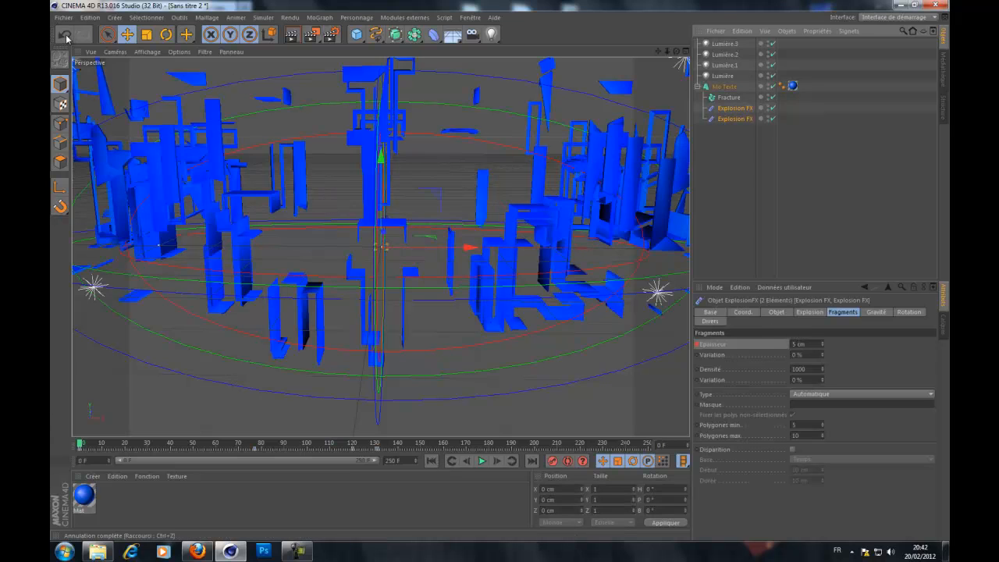
{"action": "left_click", "coordinate": [68, 37]}
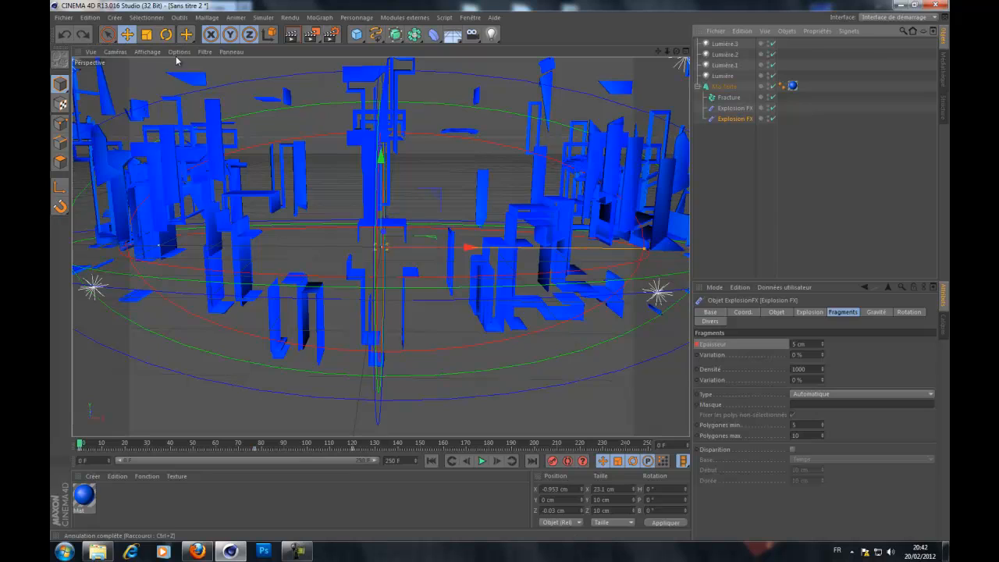
{"action": "left_click", "coordinate": [83, 35]}
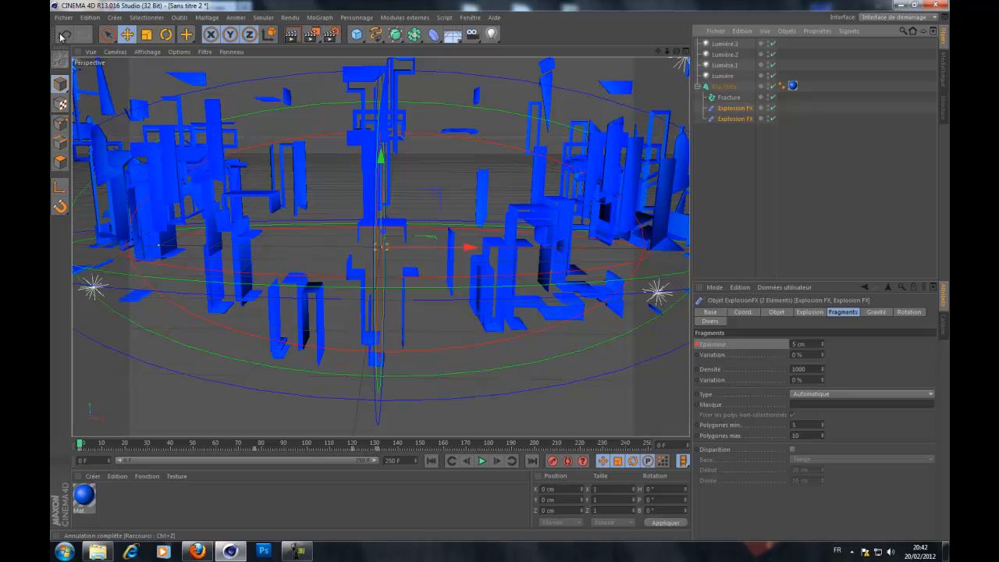
{"action": "left_click", "coordinate": [64, 34]}
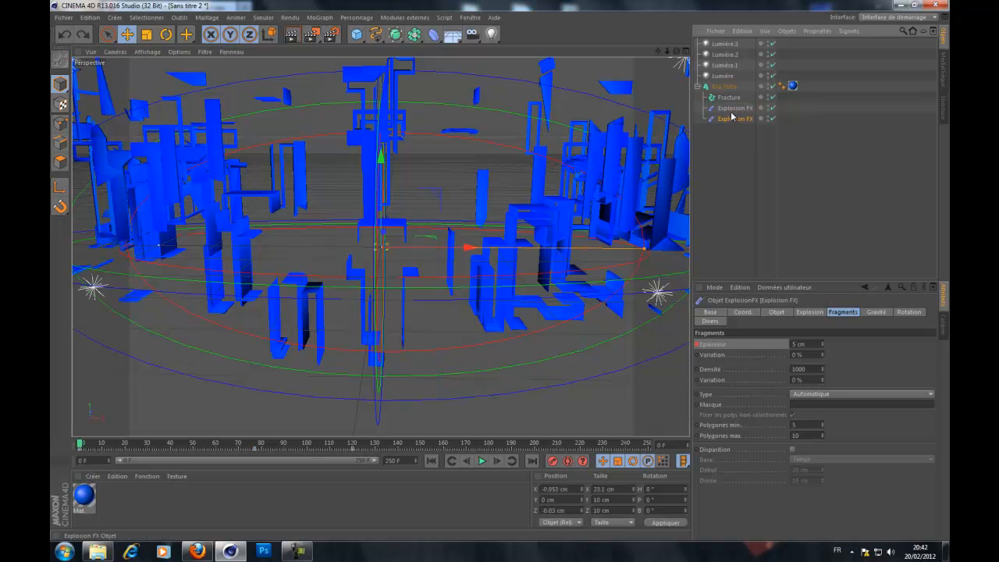
Try deleting the keyframes at frames 131 and 77 on the upper Explosion FX deformer.
{"action": "right_click", "coordinate": [377, 453]}
{"action": "left_click", "coordinate": [453, 488]}
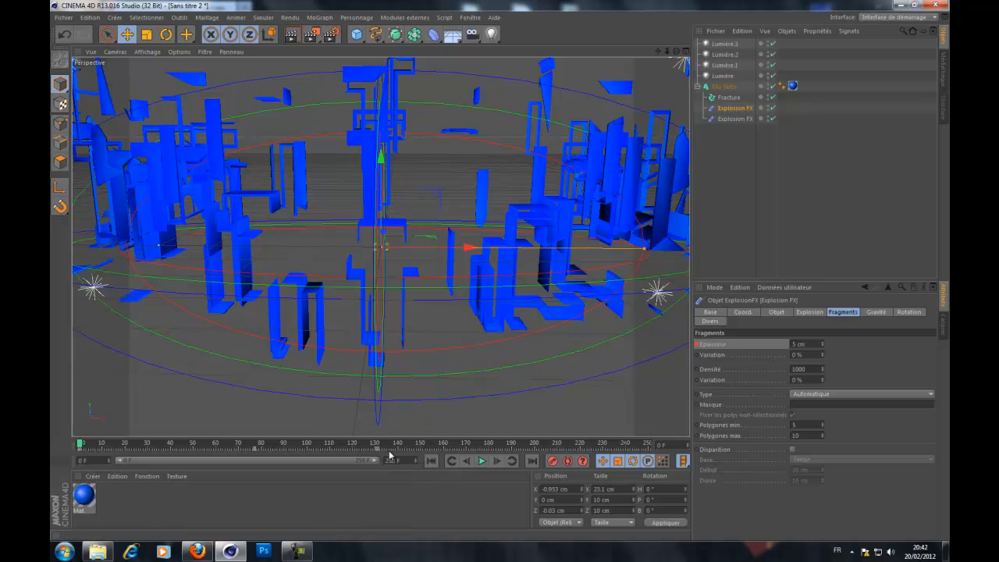
{"action": "right_click", "coordinate": [378, 449]}
{"action": "left_click", "coordinate": [340, 460]}
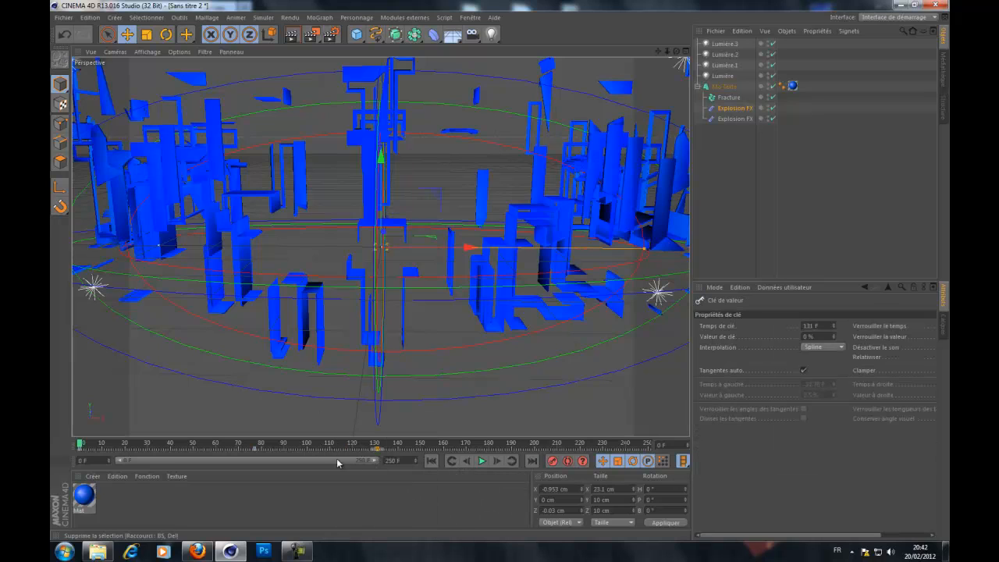
{"action": "left_click", "coordinate": [254, 449]}
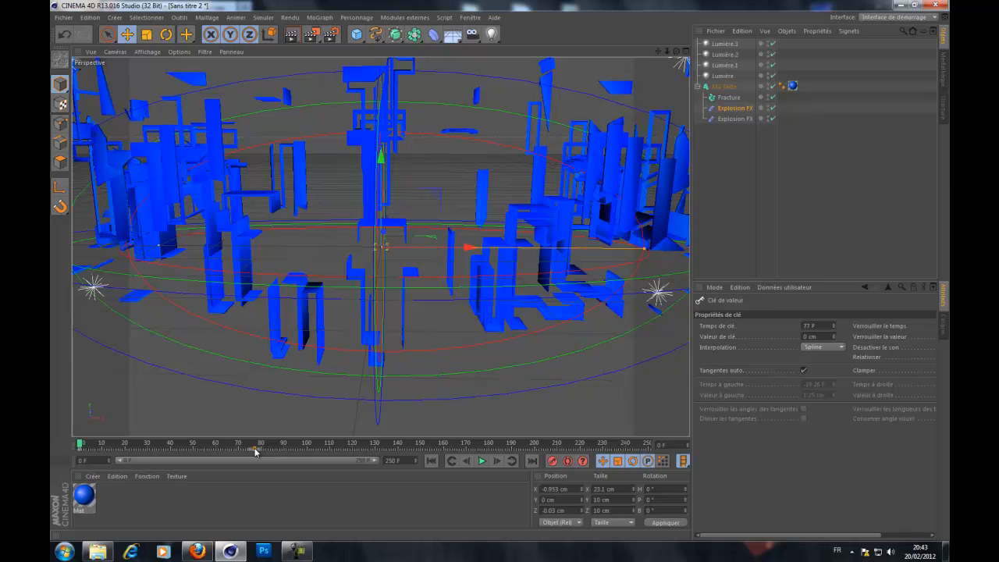
{"action": "left_click", "coordinate": [328, 493]}
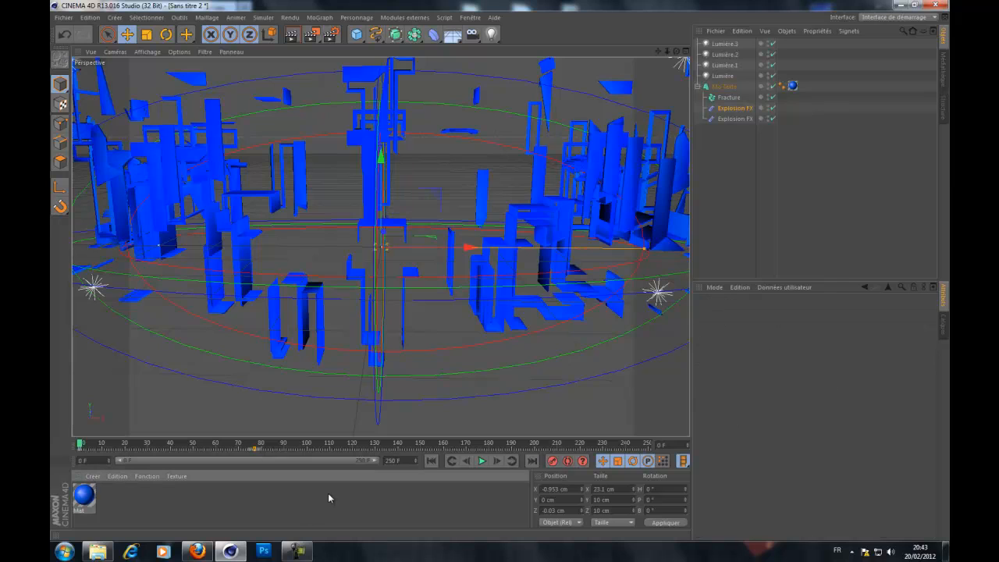
{"action": "left_click", "coordinate": [267, 461]}
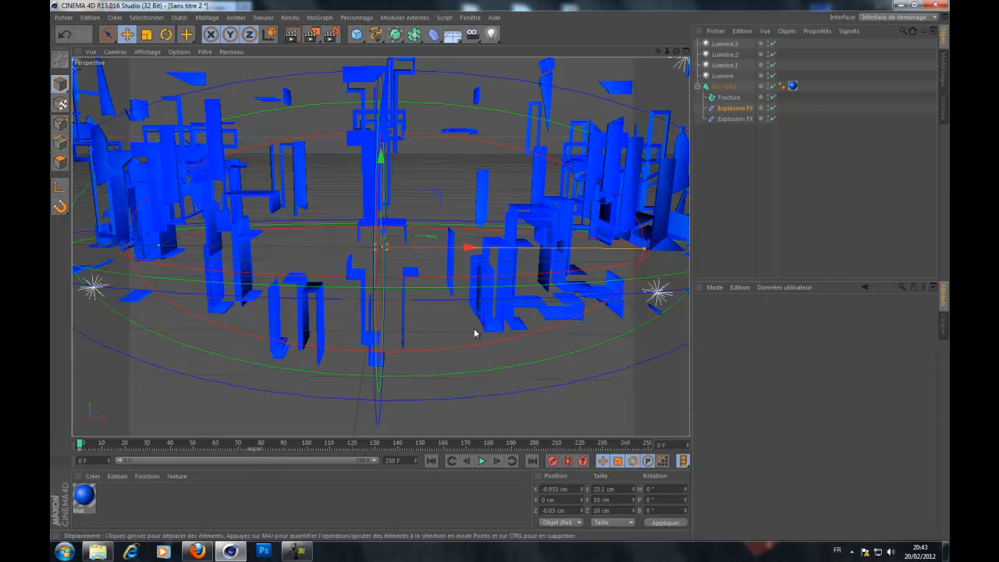
Try deleting the frame 77 keyframe on the lower Explosion FX deformer.
{"action": "left_click", "coordinate": [736, 118]}
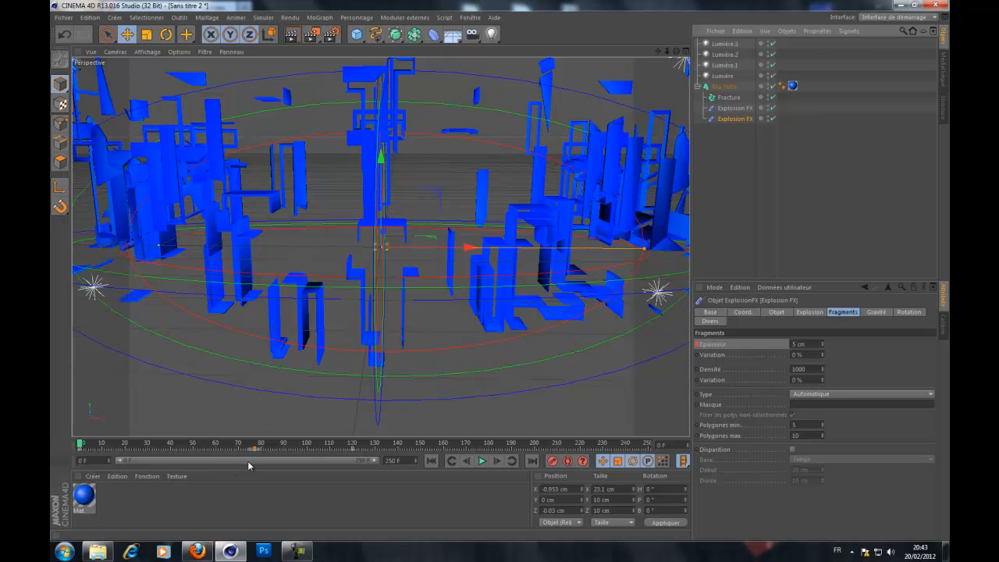
{"action": "key", "text": "Delete"}
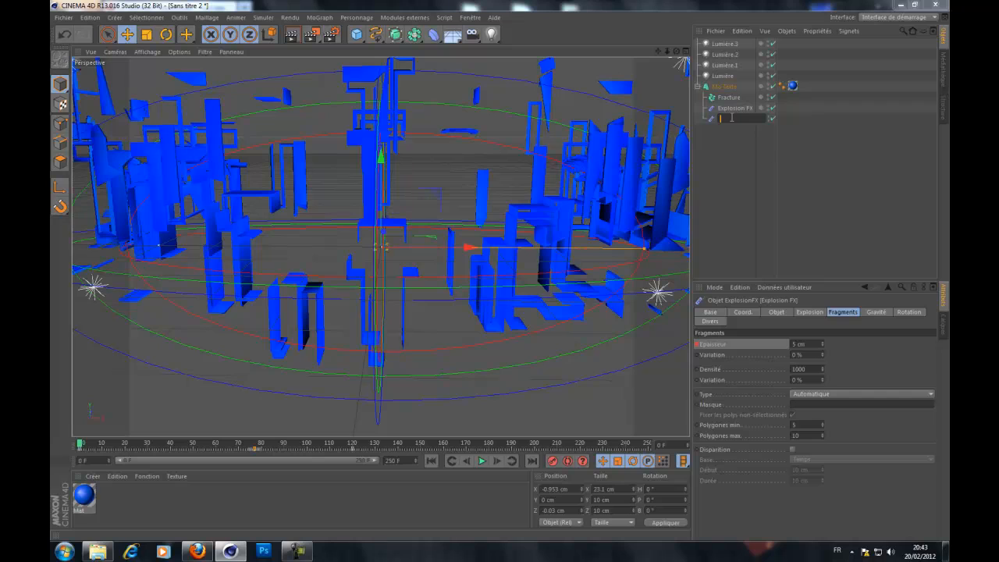
{"action": "key", "text": "Escape"}
{"action": "left_click", "coordinate": [198, 496]}
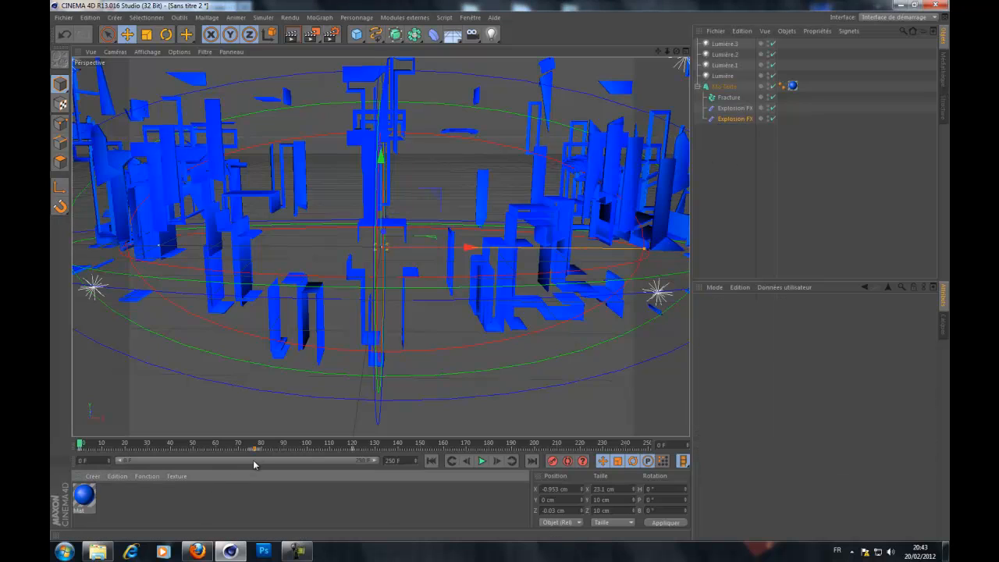
{"action": "right_click", "coordinate": [253, 451]}
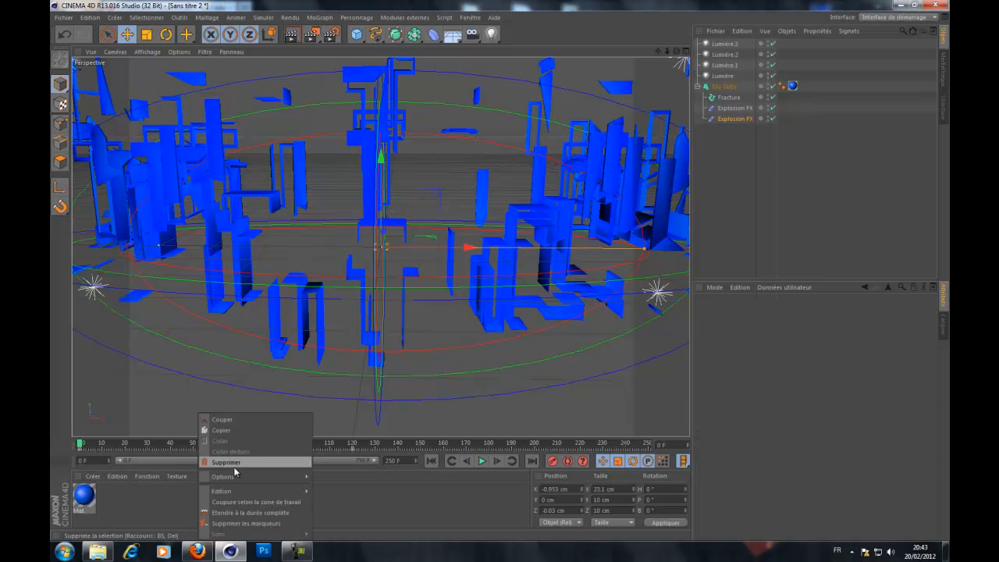
{"action": "left_click", "coordinate": [239, 462]}
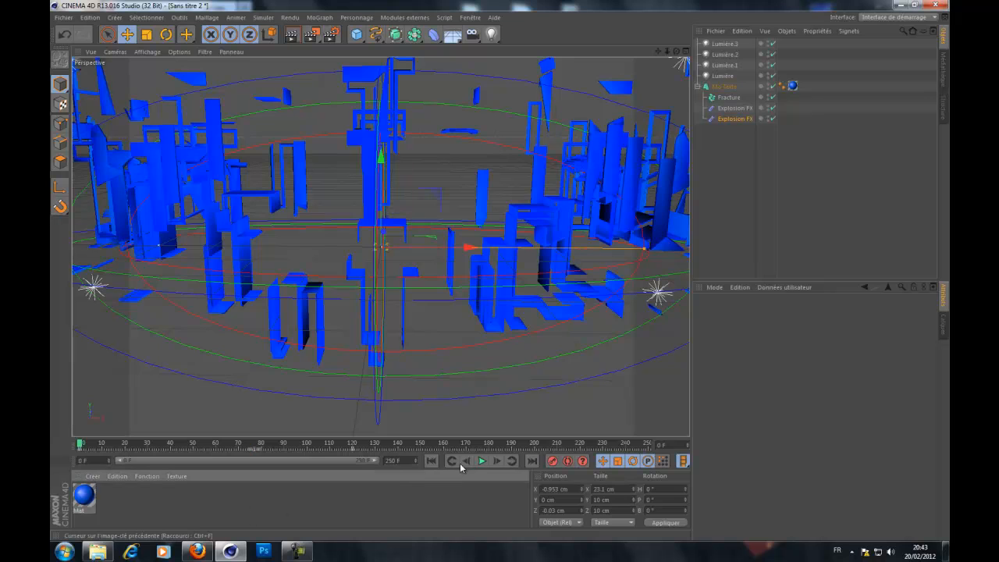
Check the animation by scrubbing to about frame 115, and undo the keyframe deletions on the Explosion FX deformers.
{"action": "left_click", "coordinate": [484, 461]}
{"action": "left_click", "coordinate": [484, 460]}
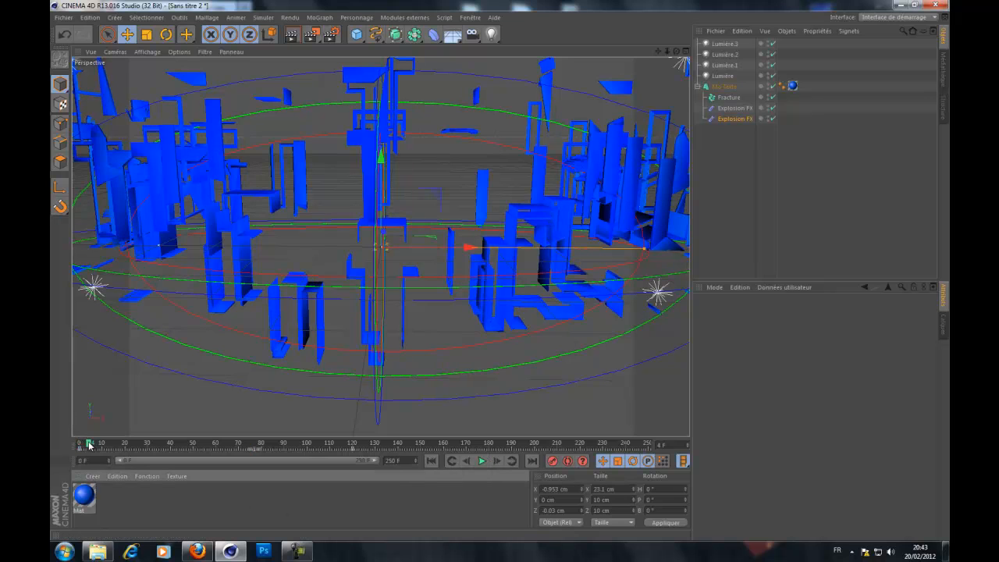
{"action": "left_click_drag", "start_coordinate": [293, 450], "coordinate": [344, 448]}
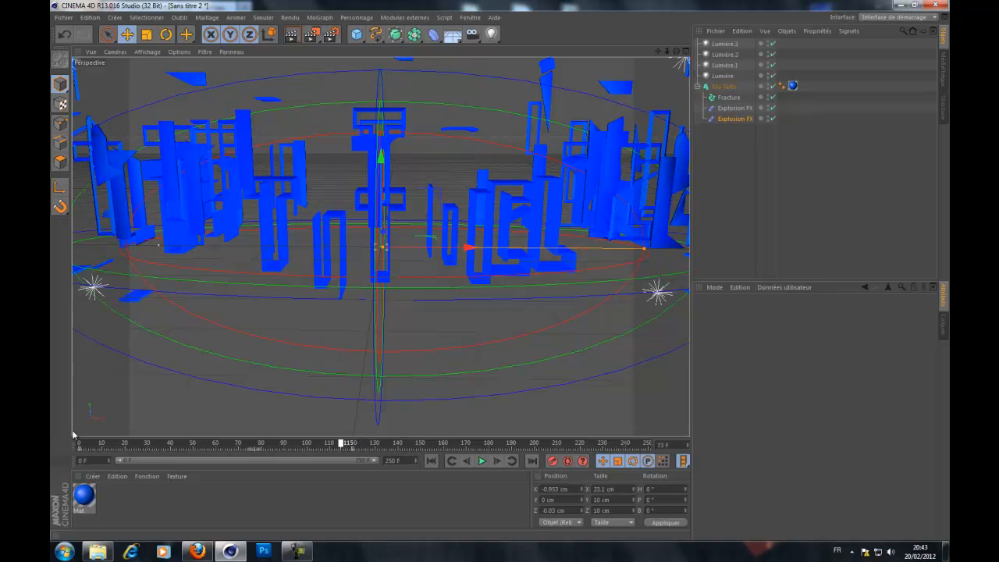
{"action": "left_click_drag", "start_coordinate": [72, 435], "coordinate": [50, 469]}
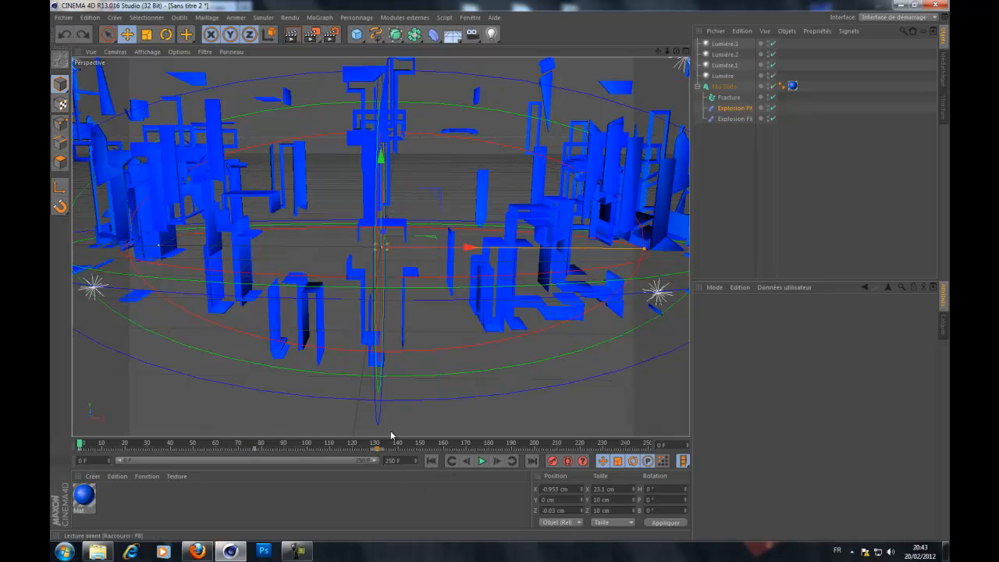
Scrub through the assembly to frame 133 and select both Explosion FX deformers' fragment thickness parameter.
{"action": "left_click_drag", "start_coordinate": [89, 445], "coordinate": [358, 462]}
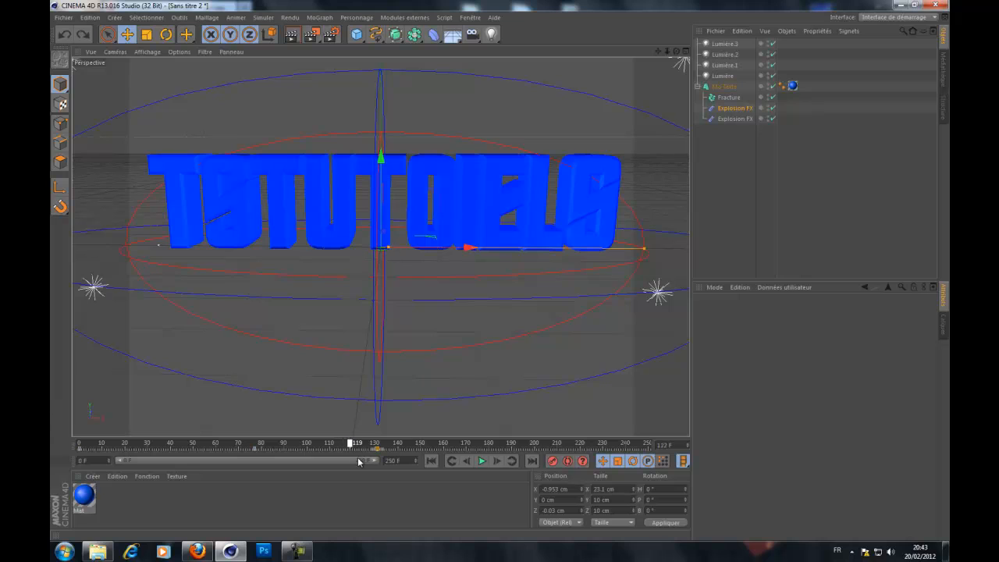
{"action": "left_click", "coordinate": [742, 120], "text": "shift"}
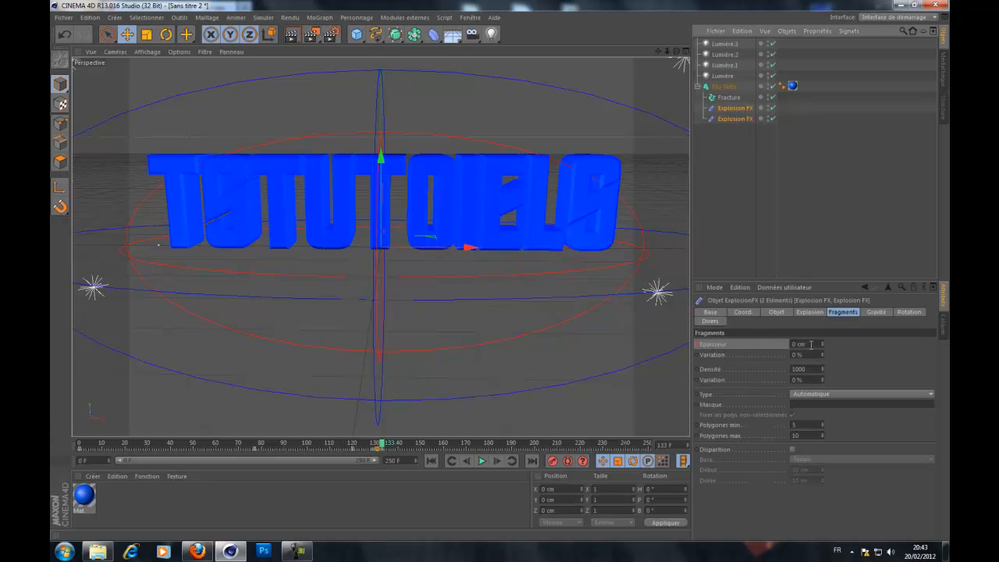
{"action": "left_click", "coordinate": [744, 343]}
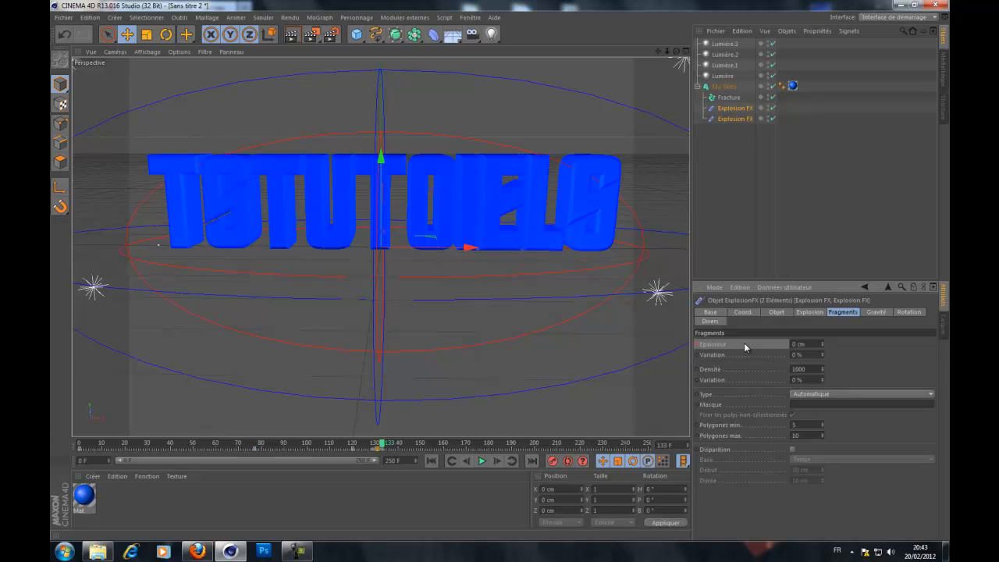
Try deleting the frame 120 keyframe with both Explosion FX deformers selected, scrub to the start, and undo the deletion.
{"action": "right_click", "coordinate": [355, 449]}
{"action": "left_click", "coordinate": [349, 459]}
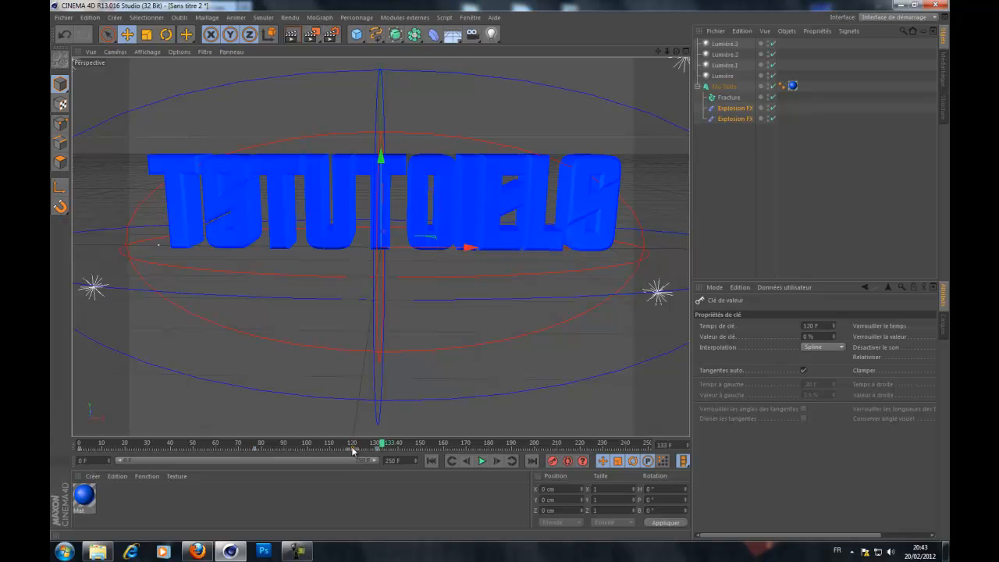
{"action": "right_click", "coordinate": [352, 450]}
{"action": "left_click", "coordinate": [343, 461]}
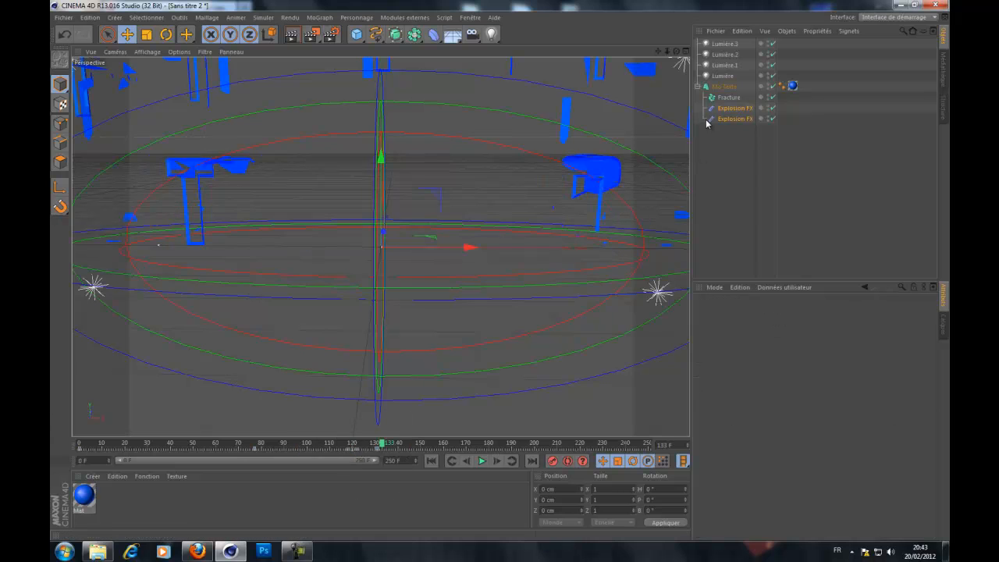
{"action": "left_click_drag", "start_coordinate": [382, 447], "coordinate": [50, 431]}
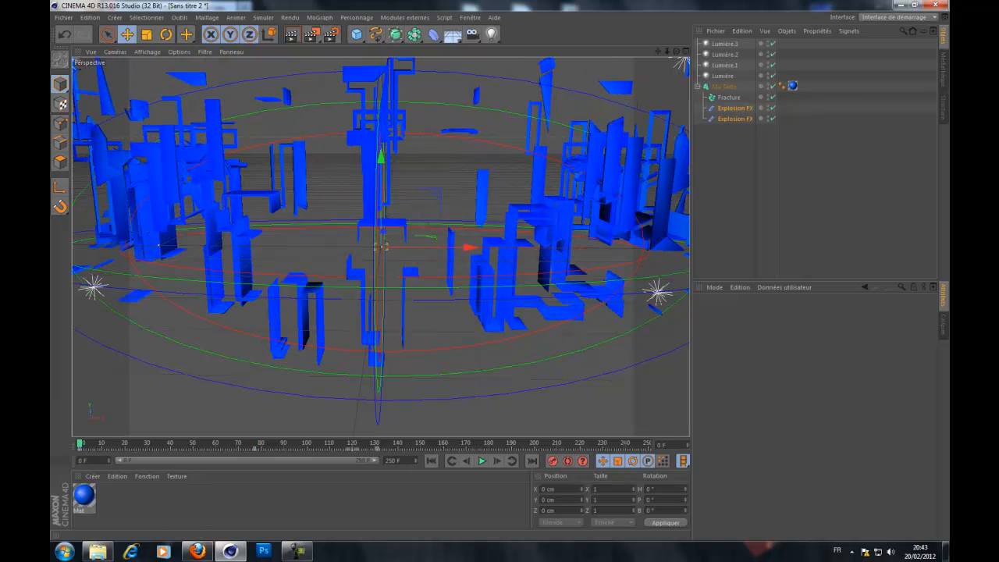
{"action": "left_click", "coordinate": [63, 35]}
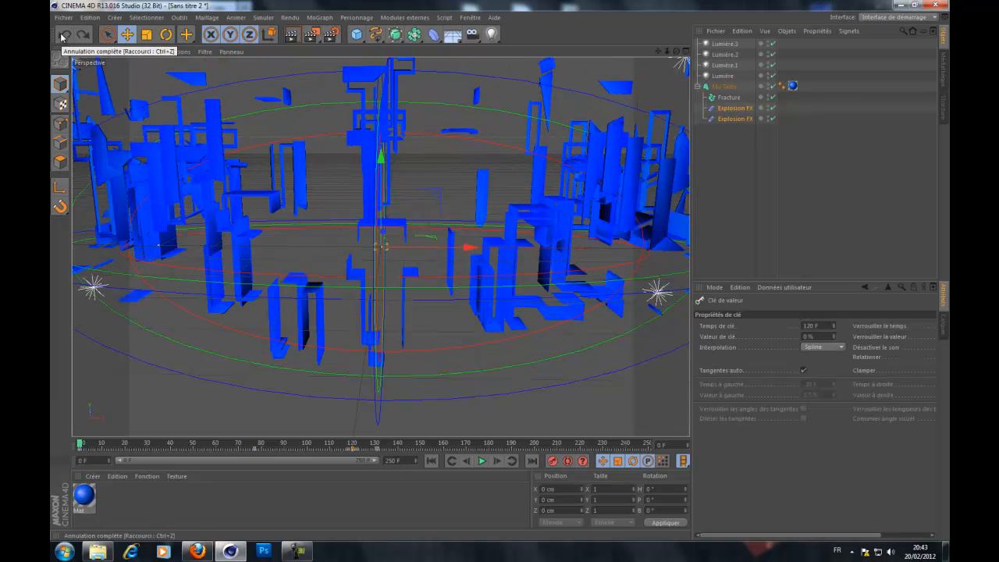
Examine how the letters assemble between about frames 68 and 110 by scrubbing and playing that part of the animation.
{"action": "left_click", "coordinate": [344, 447]}
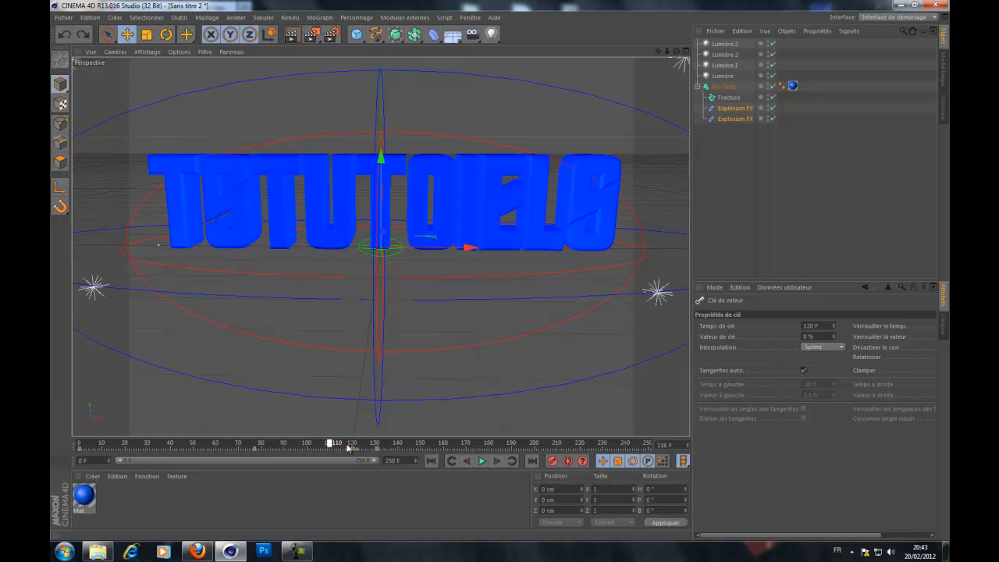
{"action": "left_click_drag", "start_coordinate": [332, 455], "coordinate": [239, 455]}
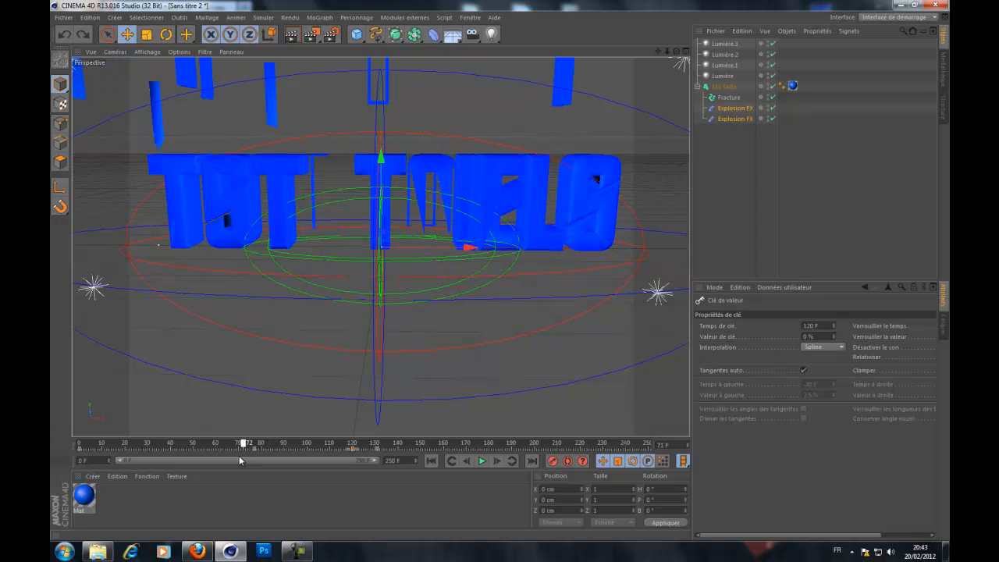
{"action": "left_click", "coordinate": [480, 461]}
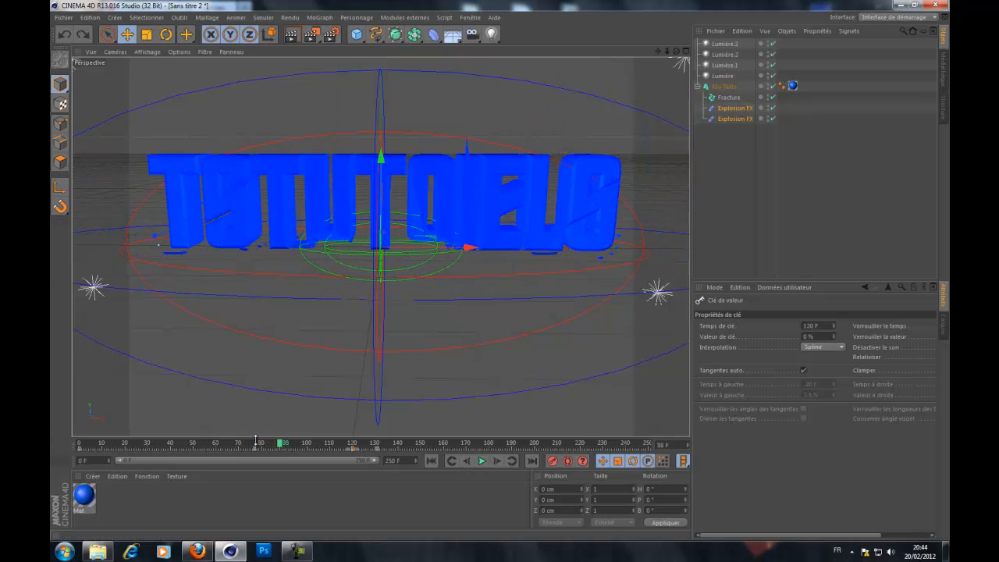
{"action": "left_click_drag", "start_coordinate": [279, 446], "coordinate": [233, 447]}
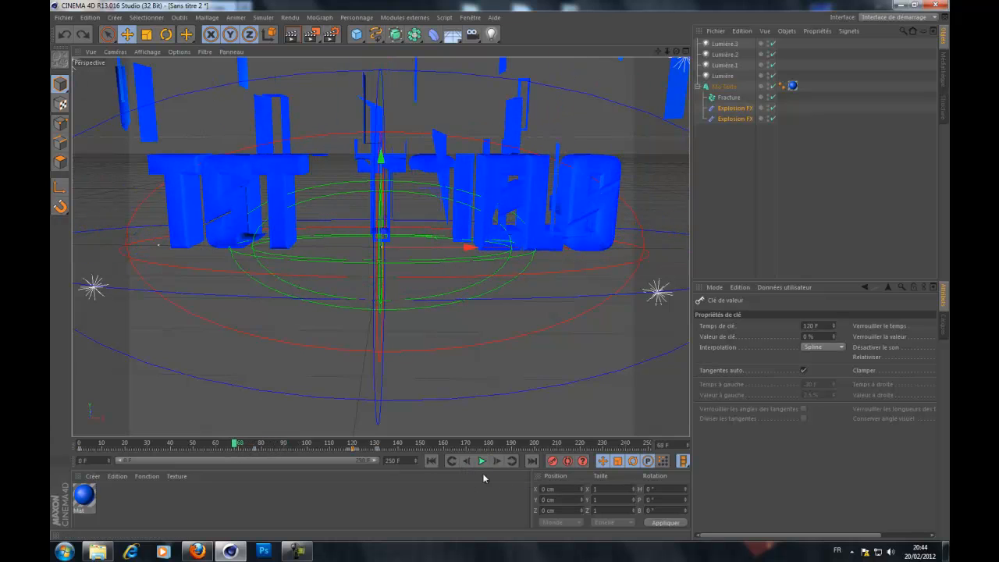
{"action": "left_click", "coordinate": [481, 462]}
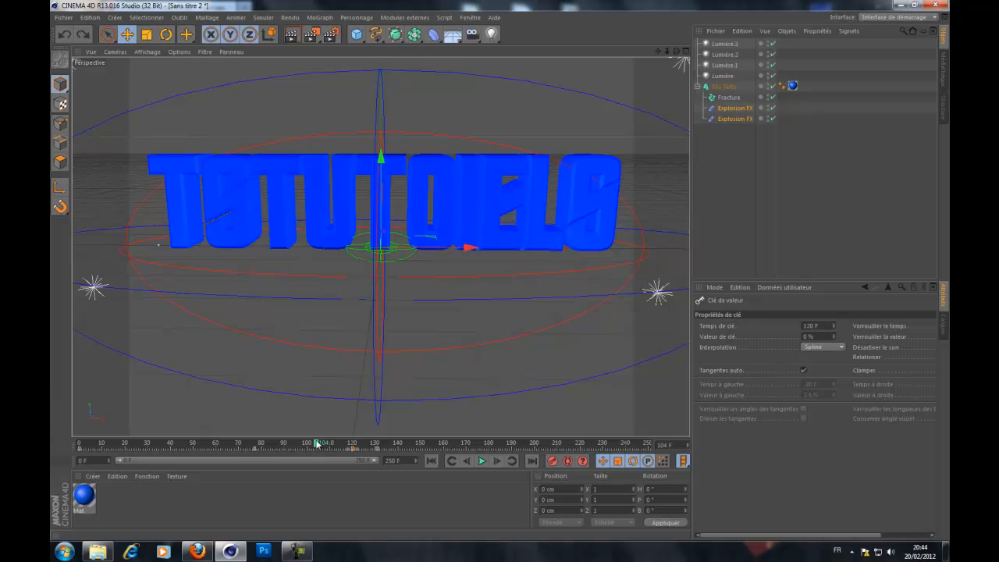
Delete the fragment thickness keyframes at frame 77 on both Explosion FX deformers.
{"action": "right_click", "coordinate": [253, 447]}
{"action": "left_click", "coordinate": [353, 495]}
{"action": "right_click", "coordinate": [254, 448]}
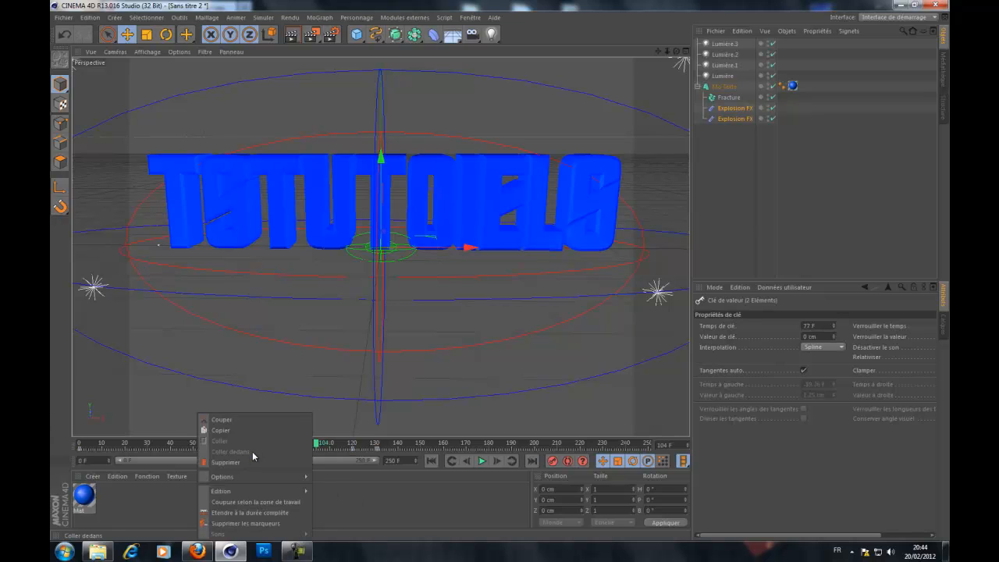
{"action": "left_click", "coordinate": [245, 462]}
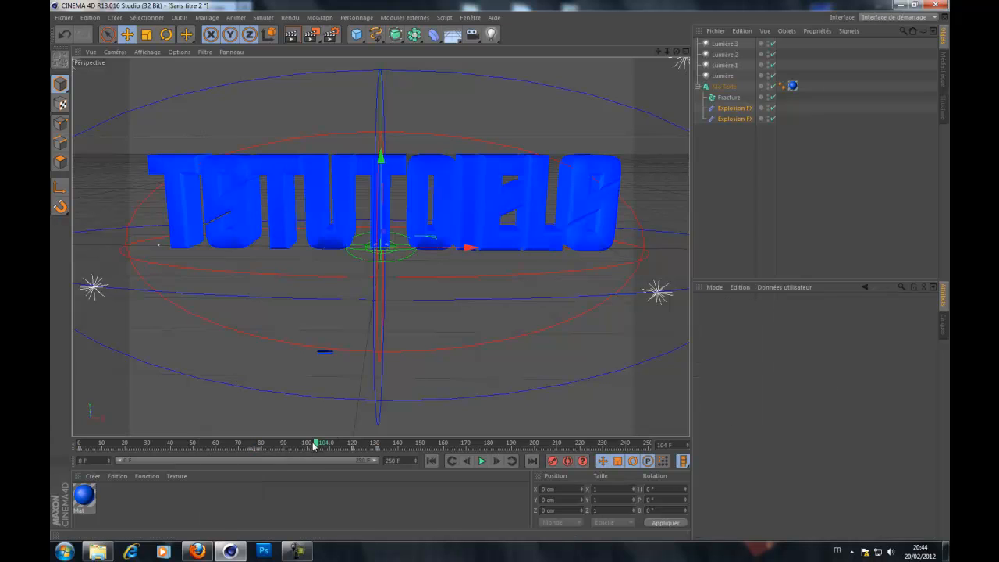
Play the animation from the start, stop at frame 92 and return to frame 0.
{"action": "left_click_drag", "start_coordinate": [316, 446], "coordinate": [50, 454]}
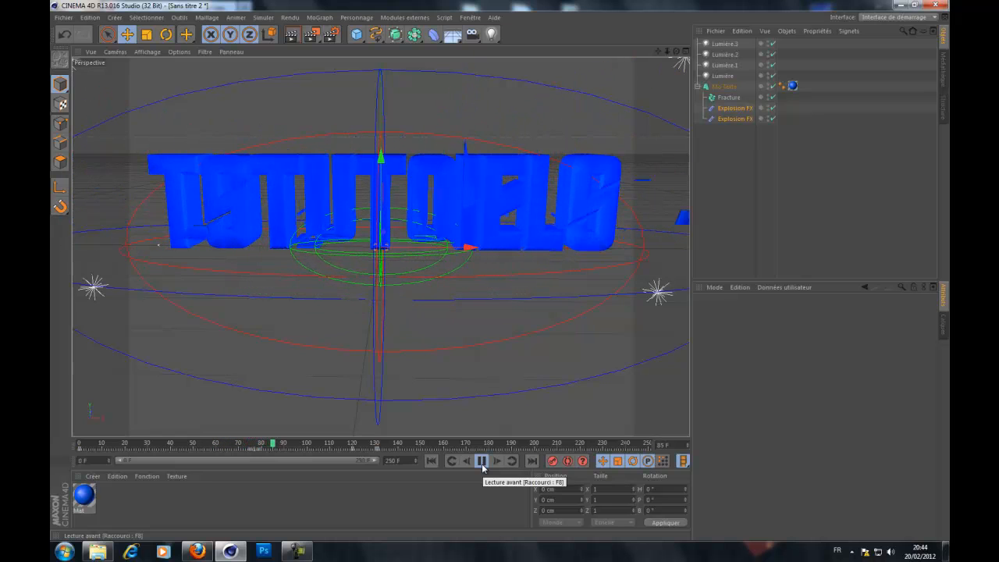
{"action": "left_click", "coordinate": [481, 462]}
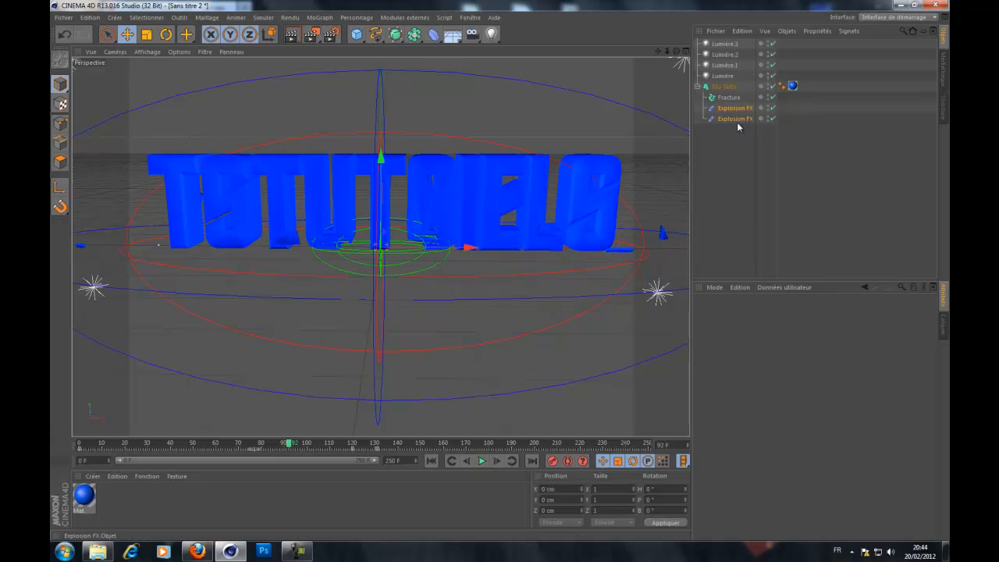
{"action": "left_click", "coordinate": [430, 460]}
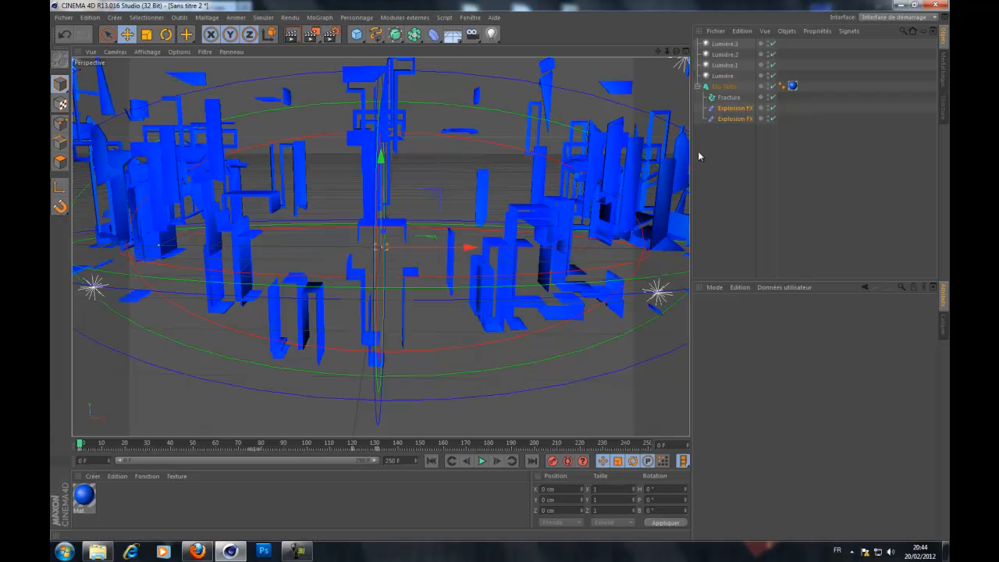
Keyframe the fragment thickness of both Explosion FX deformers at 0 cm on frame 92.
{"action": "left_click", "coordinate": [734, 119], "text": "ctrl"}
{"action": "left_click", "coordinate": [728, 108], "text": "ctrl"}
{"action": "left_click", "coordinate": [728, 118]}
{"action": "left_click", "coordinate": [727, 109], "text": "ctrl"}
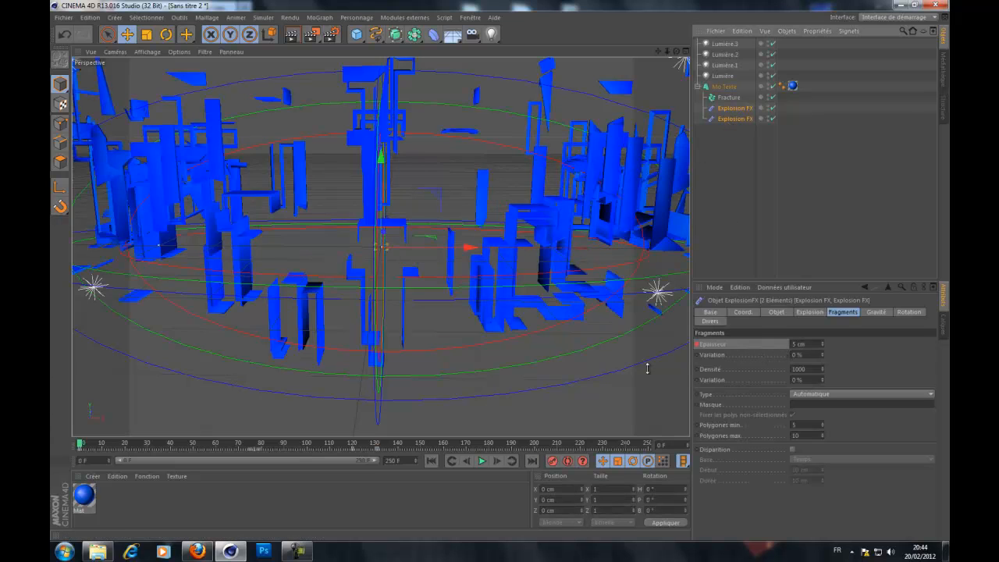
{"action": "left_click_drag", "start_coordinate": [84, 448], "coordinate": [285, 448]}
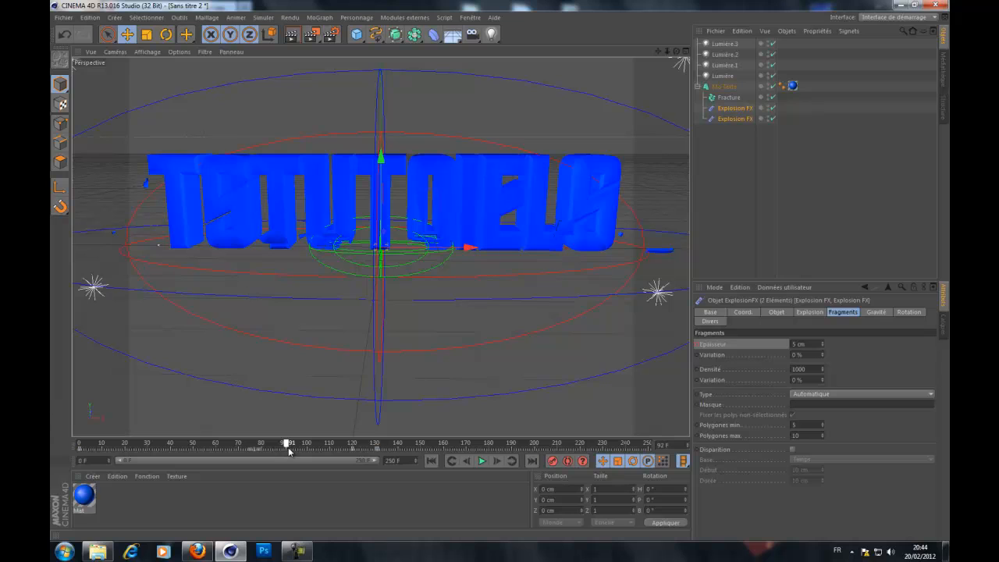
{"action": "left_click", "coordinate": [297, 551]}
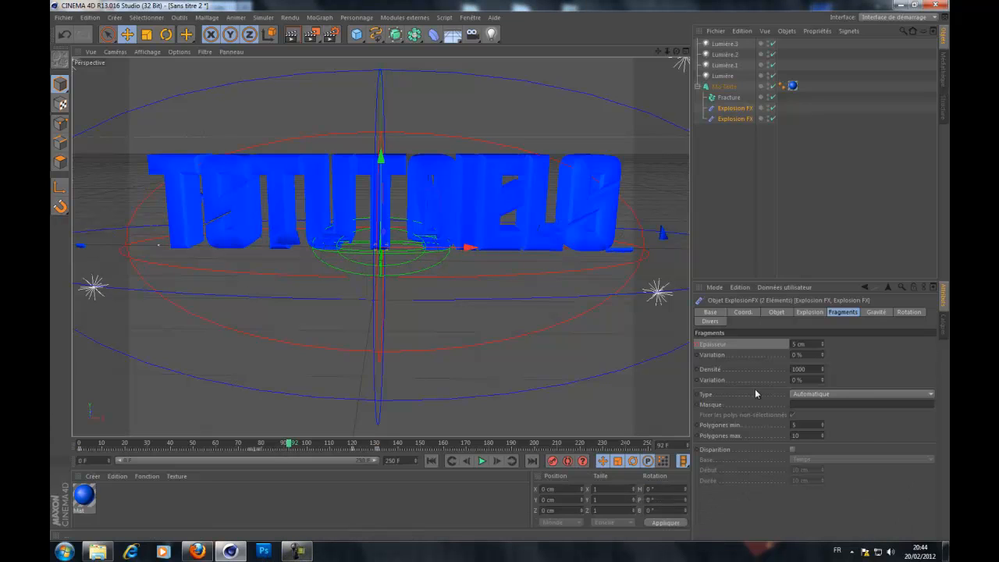
{"action": "left_click", "coordinate": [804, 344]}
{"action": "type", "text": "0"}
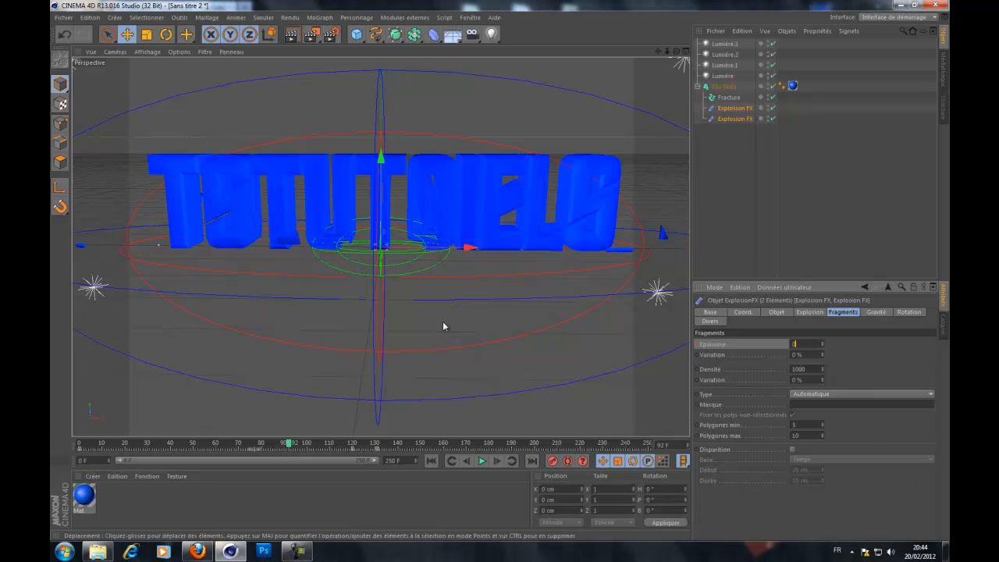
{"action": "key", "text": "Return"}
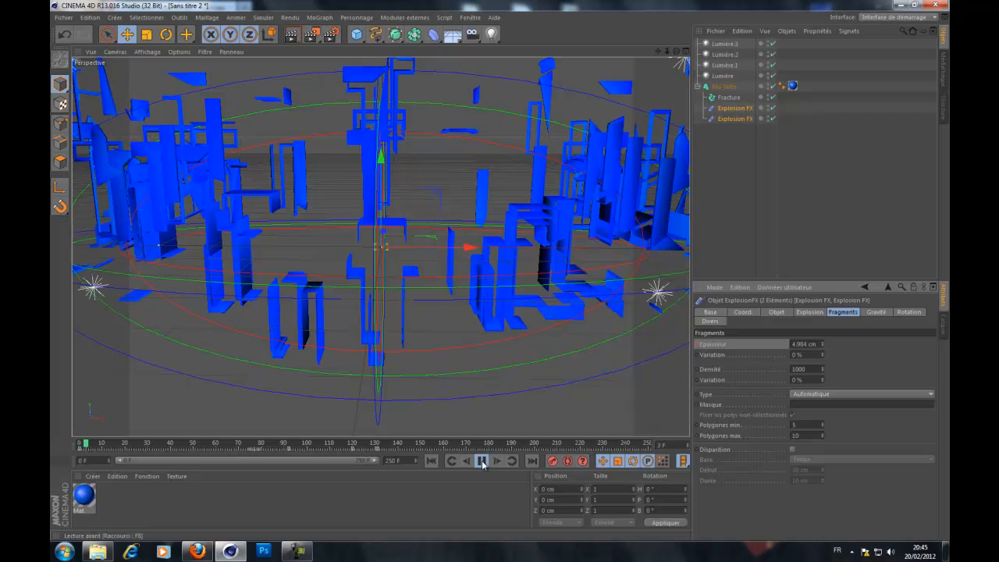
Play the assembly animation, stop at frame 68 and render a preview of the perspective view.
{"action": "left_click", "coordinate": [296, 551]}
{"action": "left_click", "coordinate": [859, 517]}
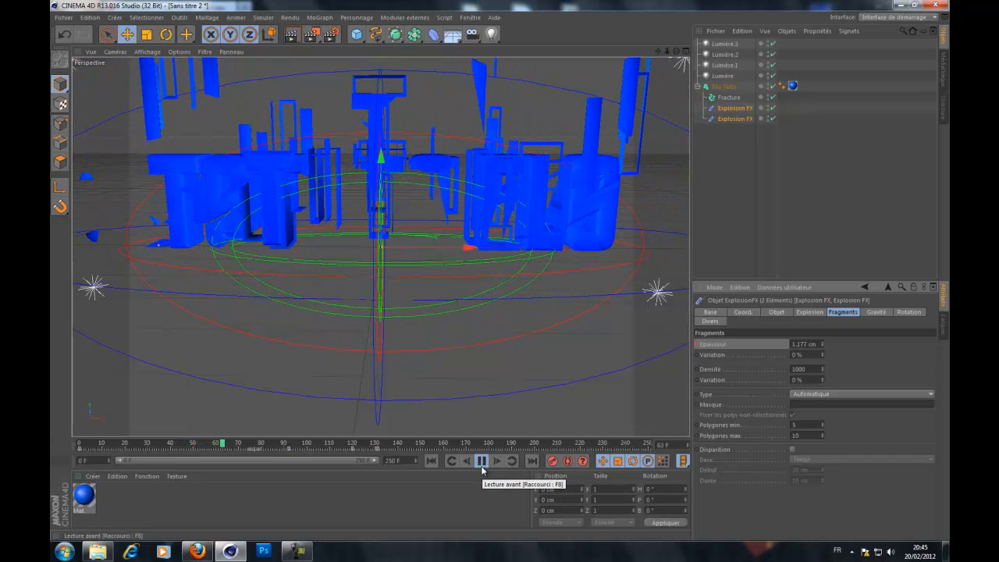
{"action": "left_click", "coordinate": [481, 461]}
{"action": "left_click", "coordinate": [291, 34]}
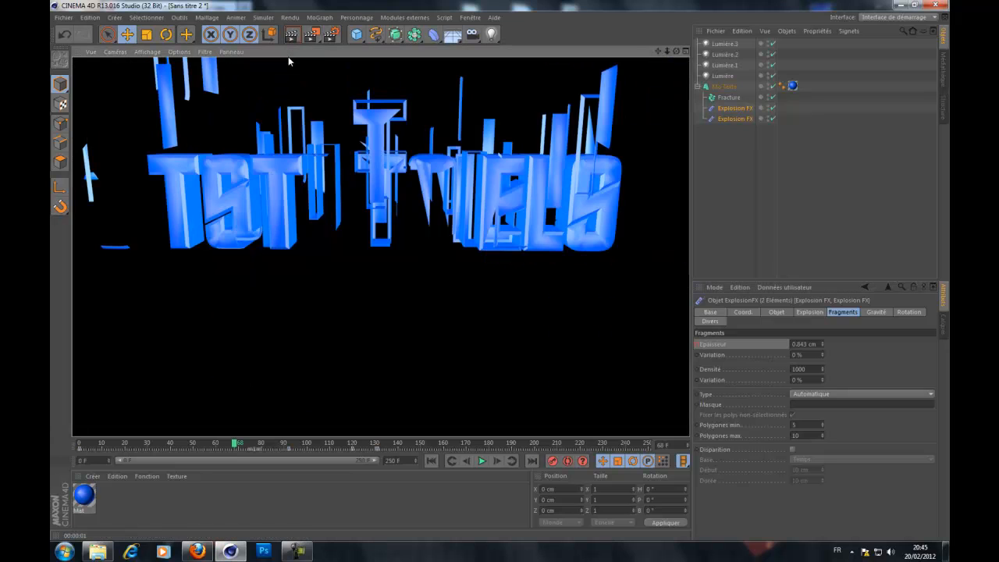
{"action": "left_click", "coordinate": [291, 68]}
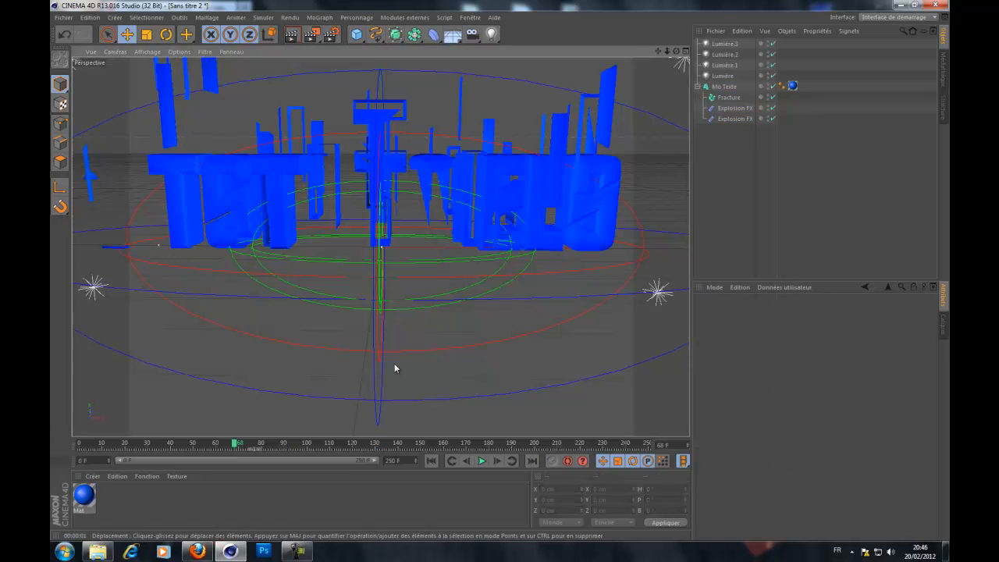
Resume playback with nothing selected, stop at frame 100 and render a preview of the view.
{"action": "left_click", "coordinate": [482, 462]}
{"action": "left_click", "coordinate": [482, 462]}
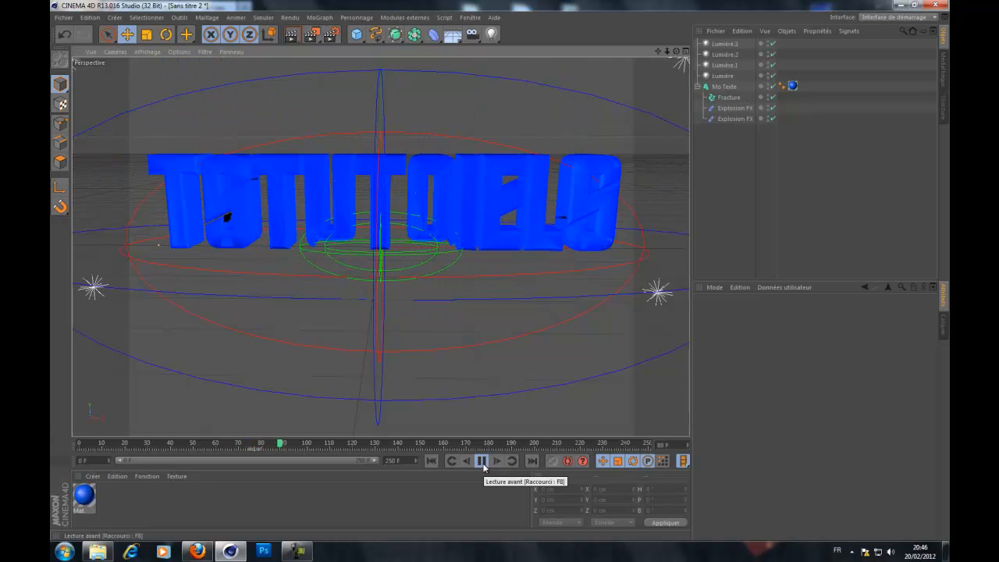
{"action": "left_click", "coordinate": [483, 463]}
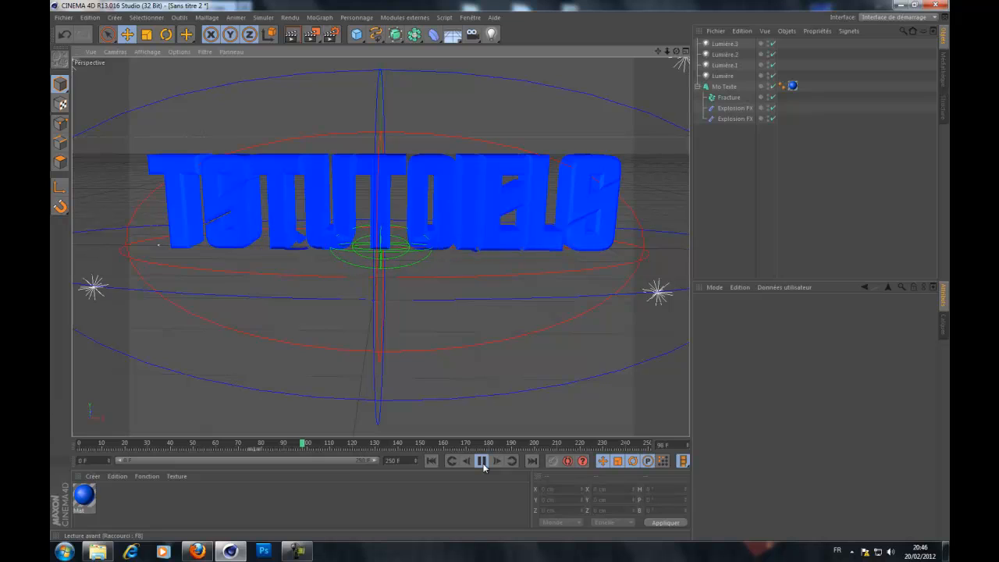
{"action": "left_click", "coordinate": [483, 463]}
{"action": "left_click", "coordinate": [293, 42]}
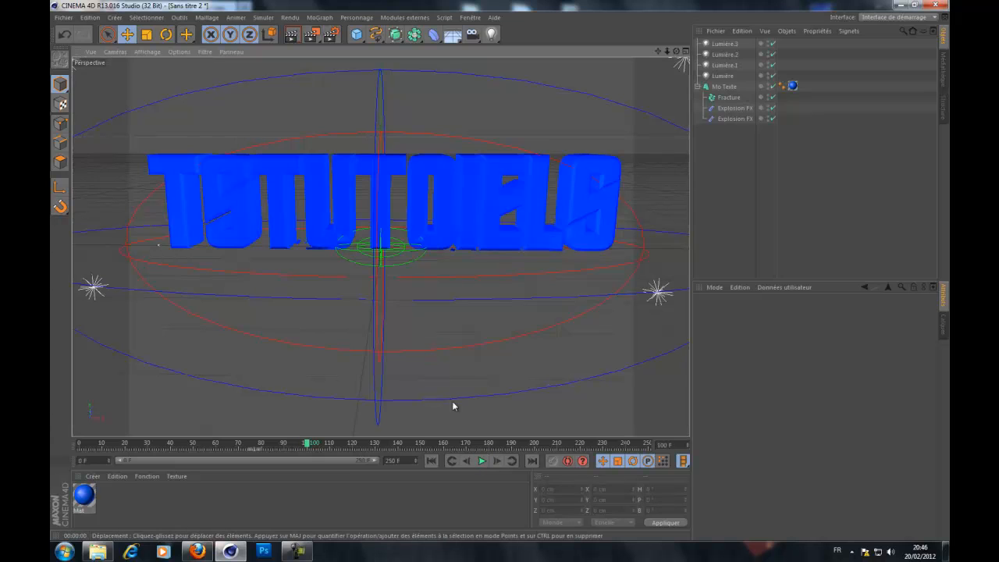
Play the end of the assembly to about frame 125 and return to the first frame.
{"action": "left_click", "coordinate": [482, 461]}
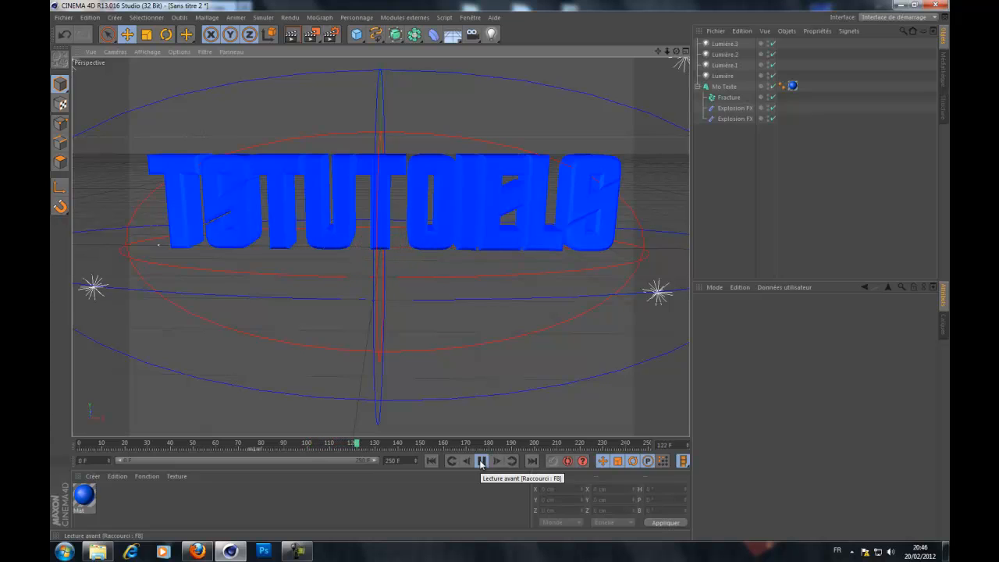
{"action": "left_click", "coordinate": [482, 461]}
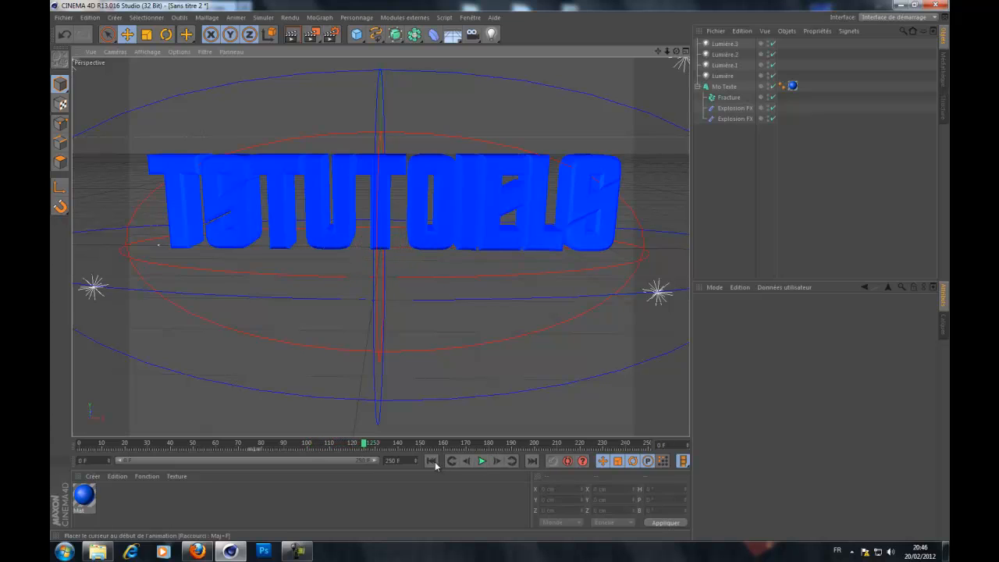
{"action": "left_click", "coordinate": [431, 461]}
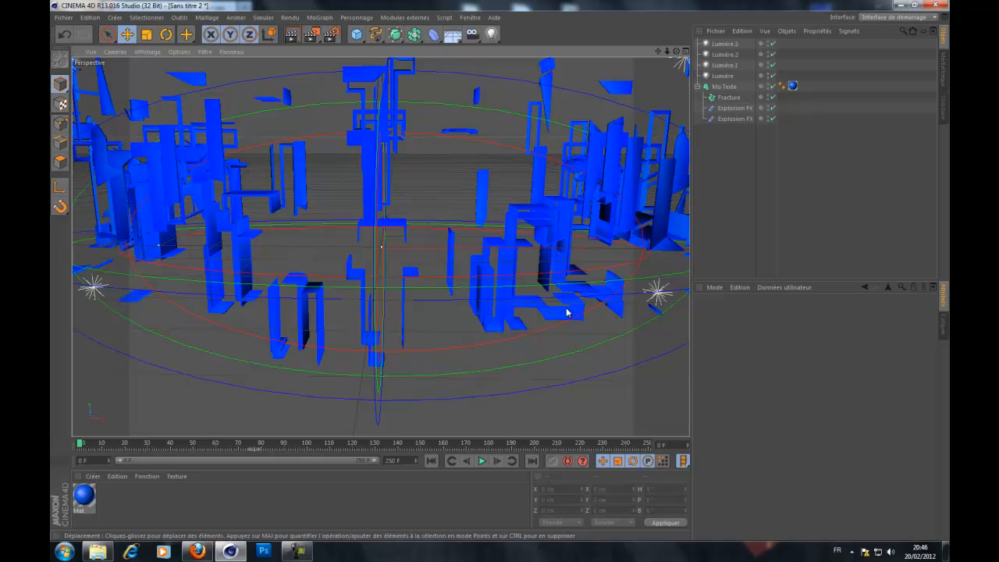
Inspect the rotation and gravity settings of the upper Explosion FX deformer, with the timeline scrubbed to frame 141.
{"action": "left_click", "coordinate": [731, 108]}
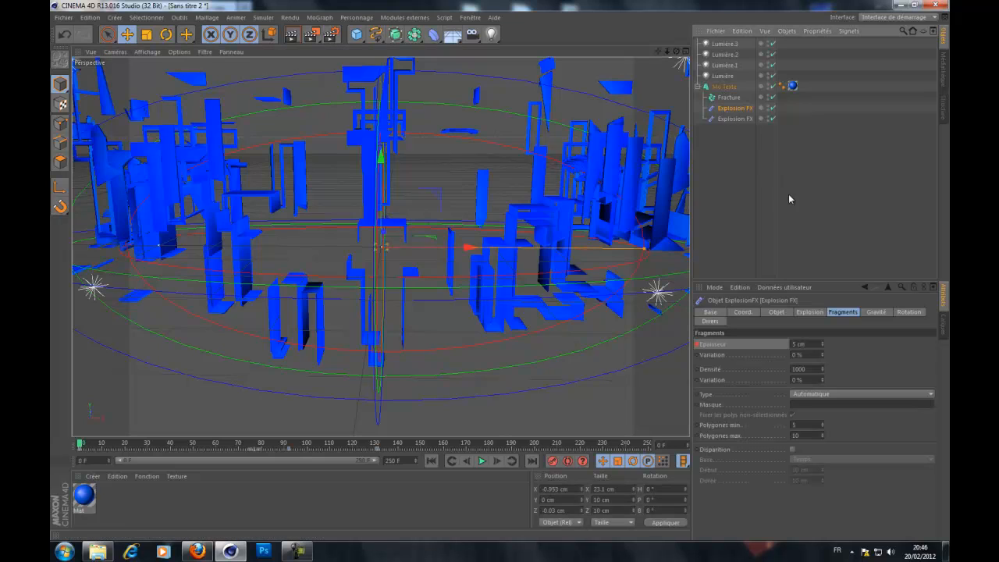
{"action": "left_click", "coordinate": [907, 313]}
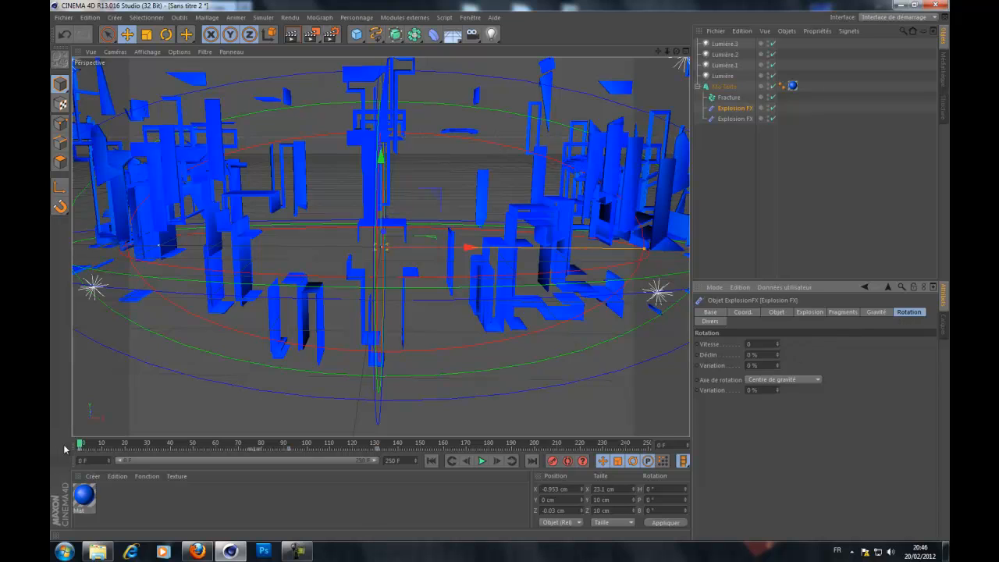
{"action": "left_click_drag", "start_coordinate": [81, 444], "coordinate": [401, 452]}
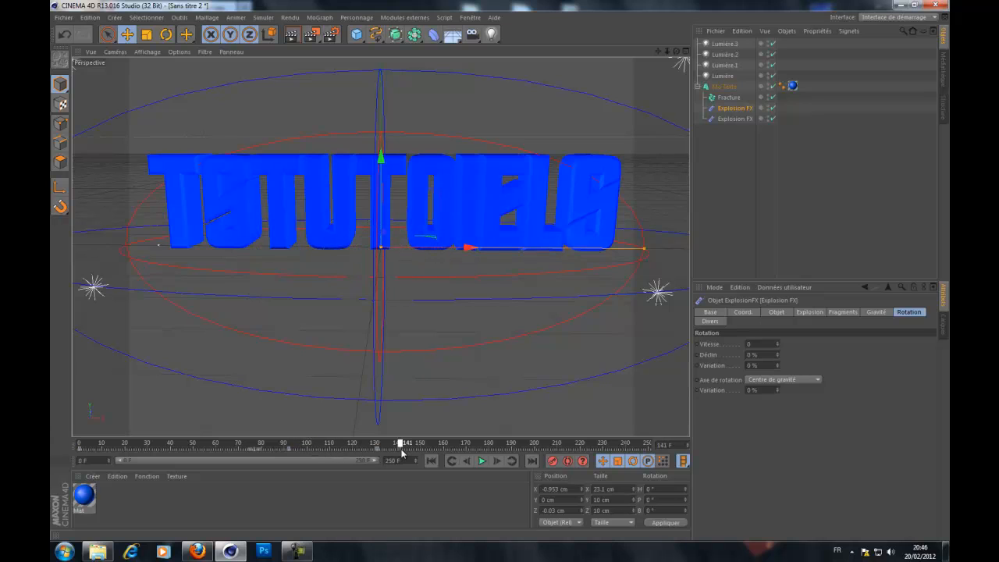
{"action": "left_click", "coordinate": [777, 354]}
{"action": "left_click_drag", "start_coordinate": [777, 353], "coordinate": [777, 354]}
{"action": "left_click", "coordinate": [876, 312]}
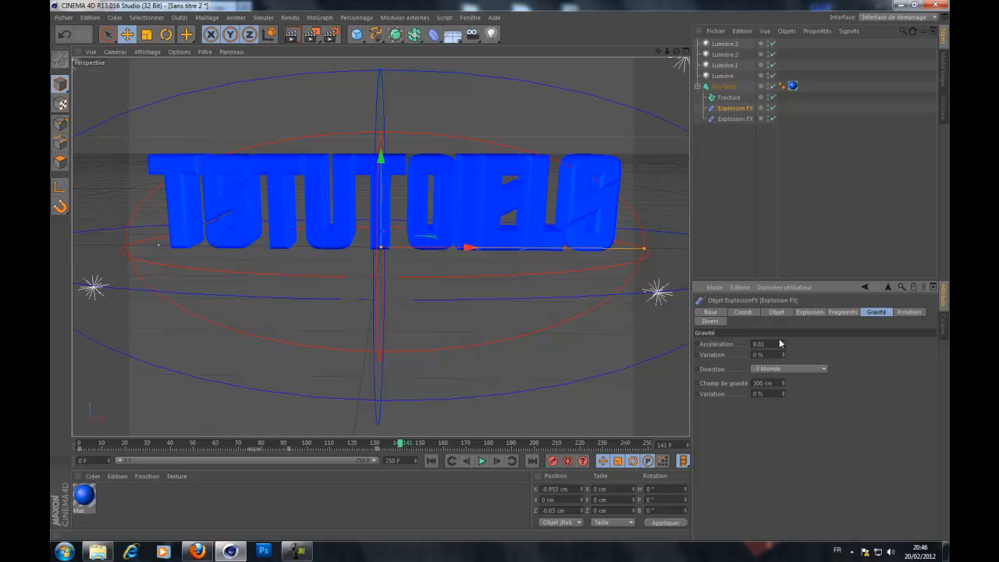
Examine the miscellaneous, coordinate and explosion settings of the upper Explosion FX deformer.
{"action": "left_click", "coordinate": [711, 322]}
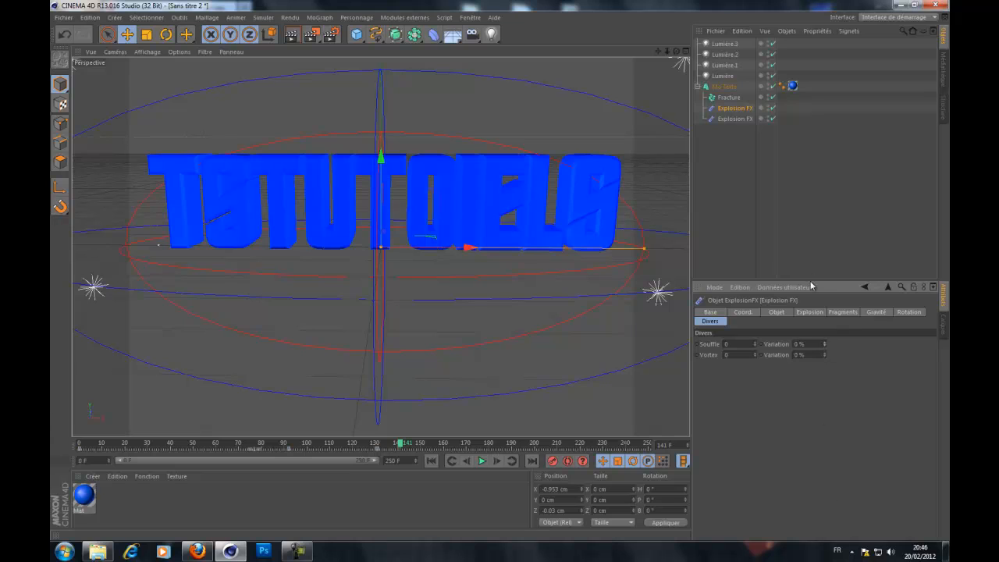
{"action": "left_click", "coordinate": [752, 315]}
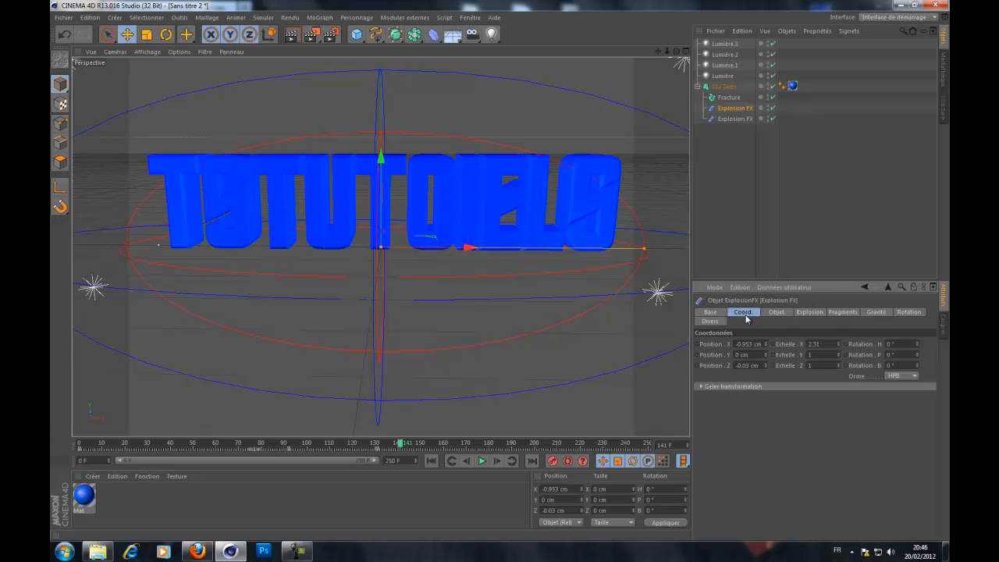
{"action": "left_click", "coordinate": [717, 314]}
{"action": "left_click", "coordinate": [713, 322]}
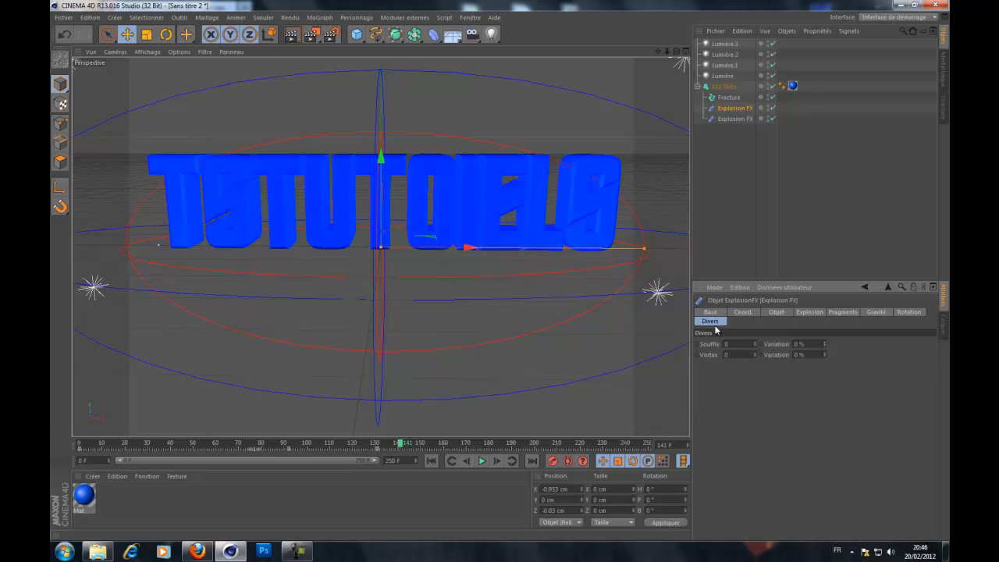
{"action": "left_click", "coordinate": [808, 313]}
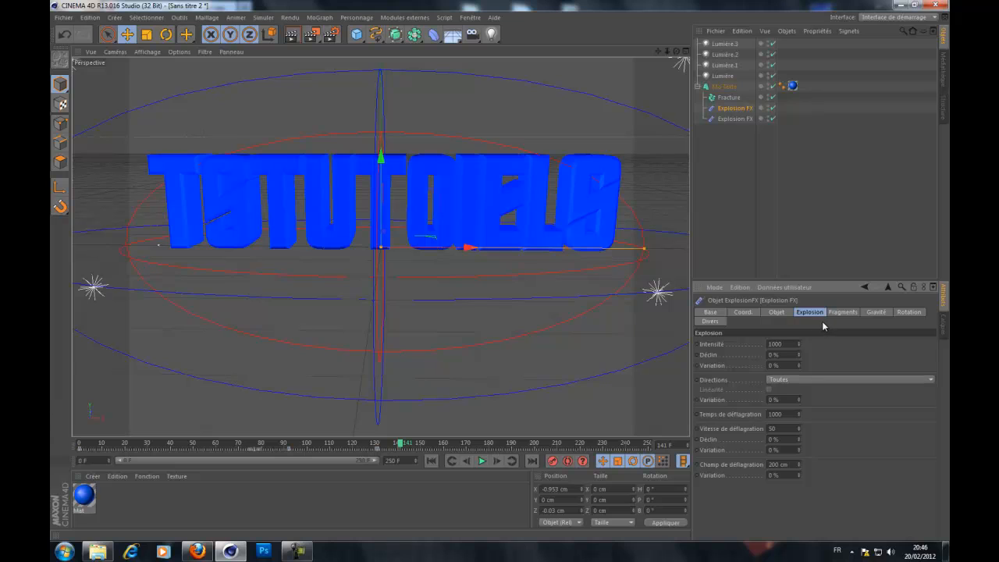
Try transforming the Fracture object with an X position of 87 cm, X scale of 1.93 and heading of 91°, and undo the changes.
{"action": "left_click", "coordinate": [727, 97]}
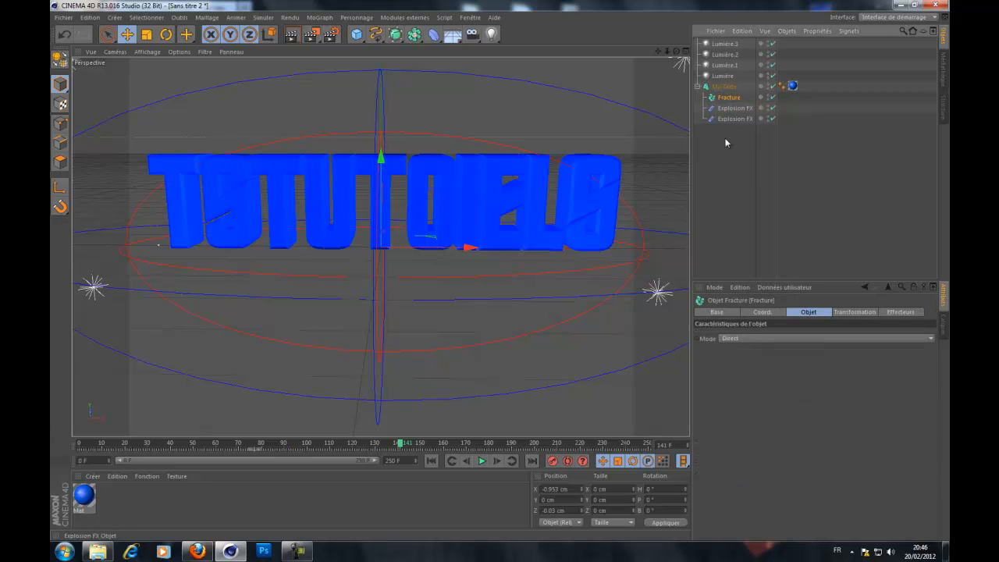
{"action": "left_click", "coordinate": [858, 312]}
{"action": "left_click", "coordinate": [899, 312]}
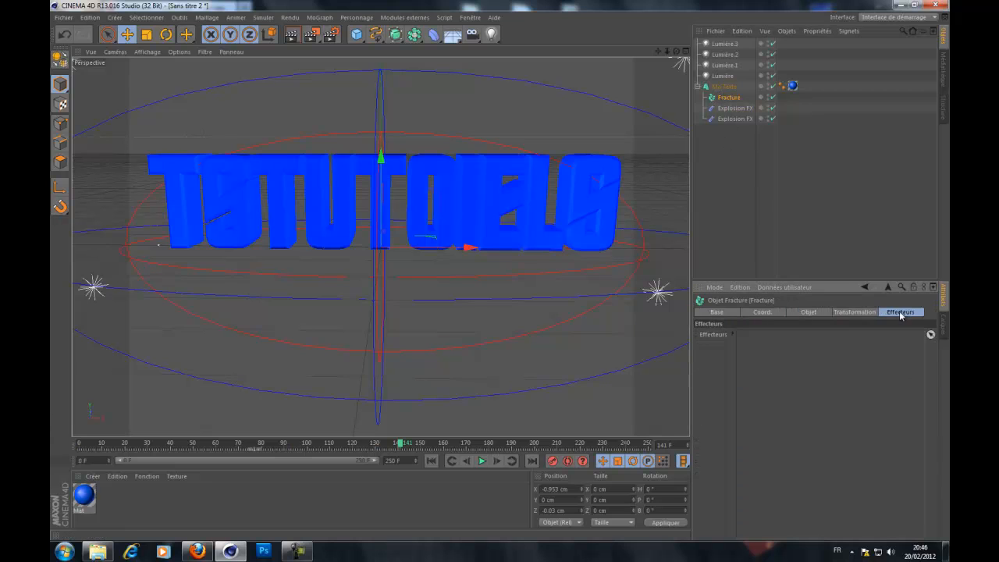
{"action": "left_click", "coordinate": [856, 312]}
{"action": "left_click_drag", "start_coordinate": [862, 348], "coordinate": [864, 349]}
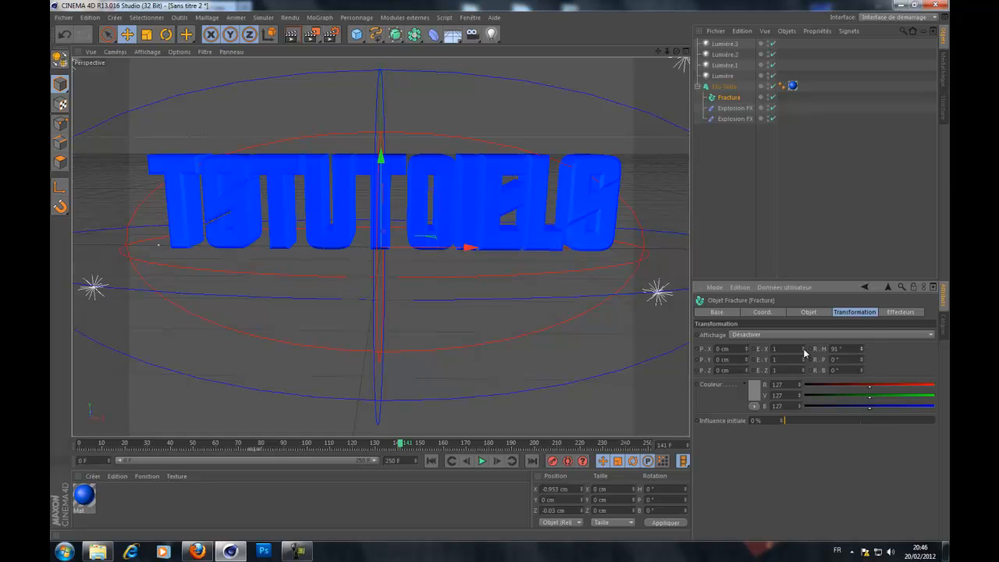
{"action": "left_click_drag", "start_coordinate": [803, 349], "coordinate": [748, 348]}
{"action": "left_click", "coordinate": [65, 34]}
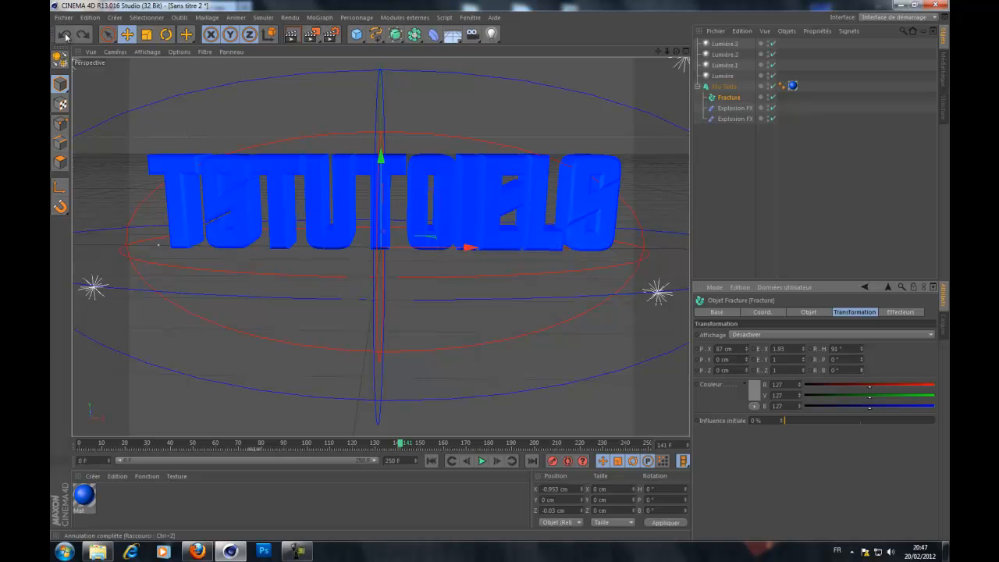
{"action": "left_click", "coordinate": [65, 34]}
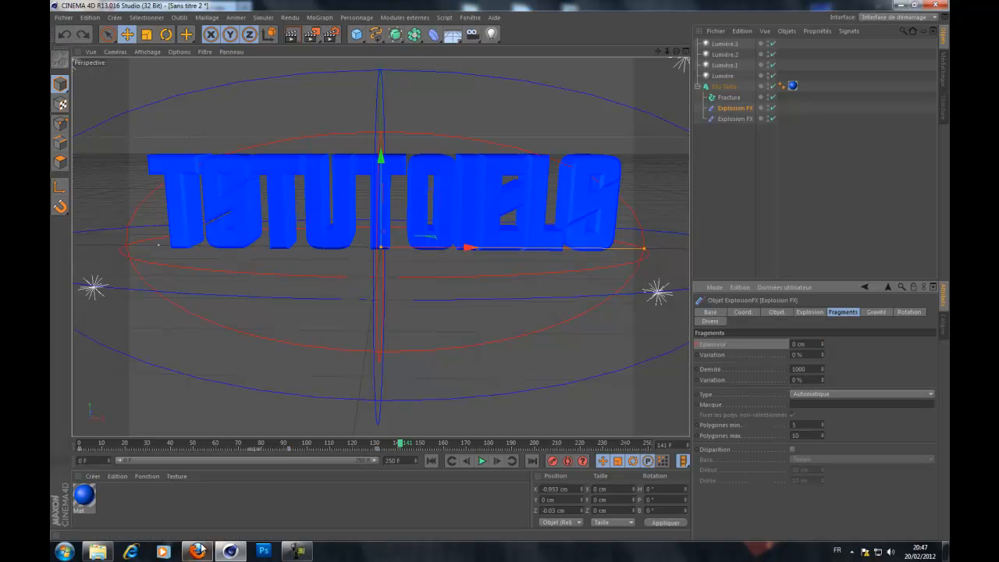
{"action": "left_click", "coordinate": [300, 551]}
{"action": "left_click", "coordinate": [862, 515]}
Delete the Fracture object from under the Mo Texte object and select the Effecteur Randomisation.
{"action": "right_click", "coordinate": [725, 100]}
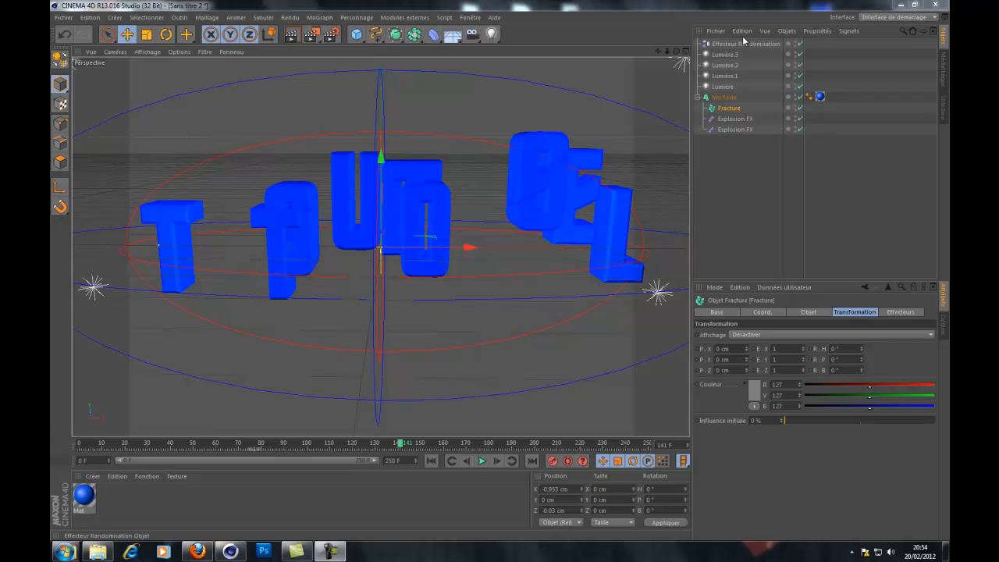
{"action": "key", "text": "Delete"}
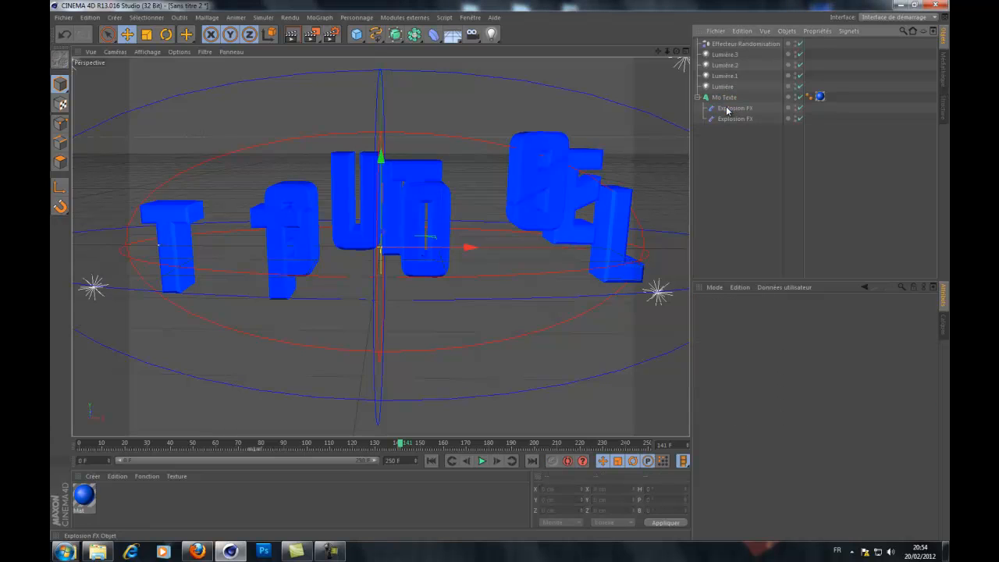
{"action": "left_click", "coordinate": [722, 44]}
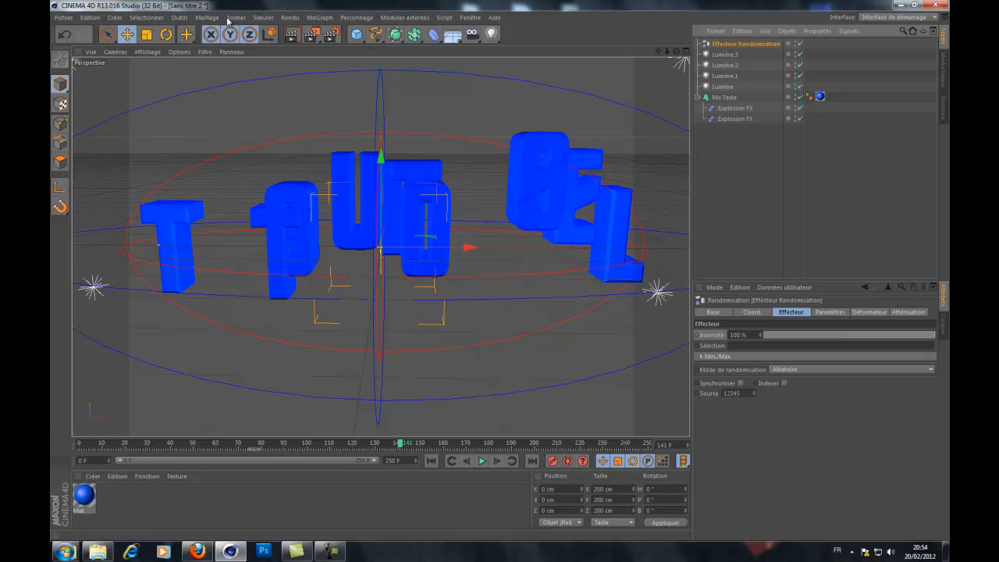
Locate Effecteur Randomisation among the MoGraph effectors and look over the existing effector's coordinates and basic properties.
{"action": "left_click", "coordinate": [321, 18]}
{"action": "mouse_move", "coordinate": [345, 36]}
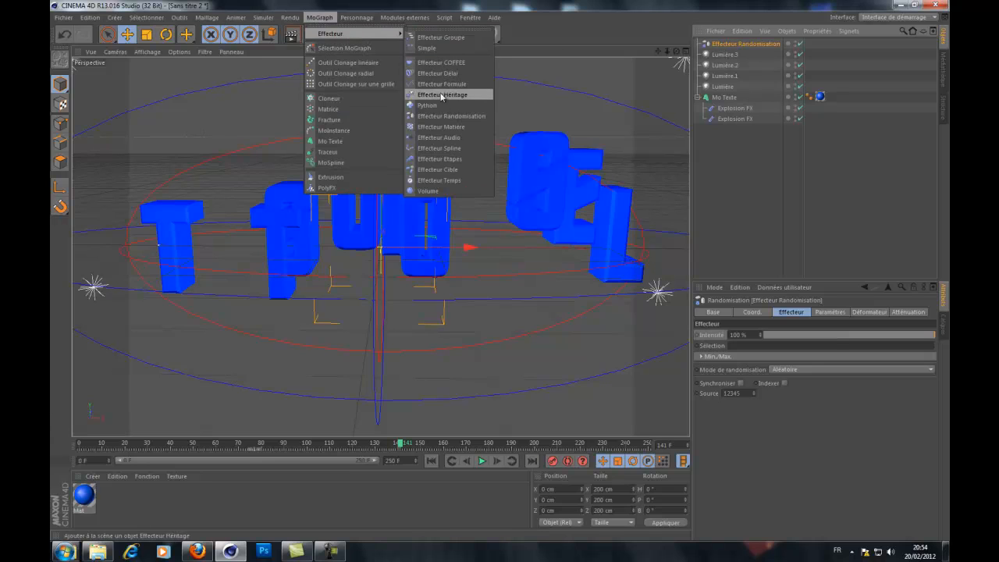
{"action": "left_click", "coordinate": [472, 118]}
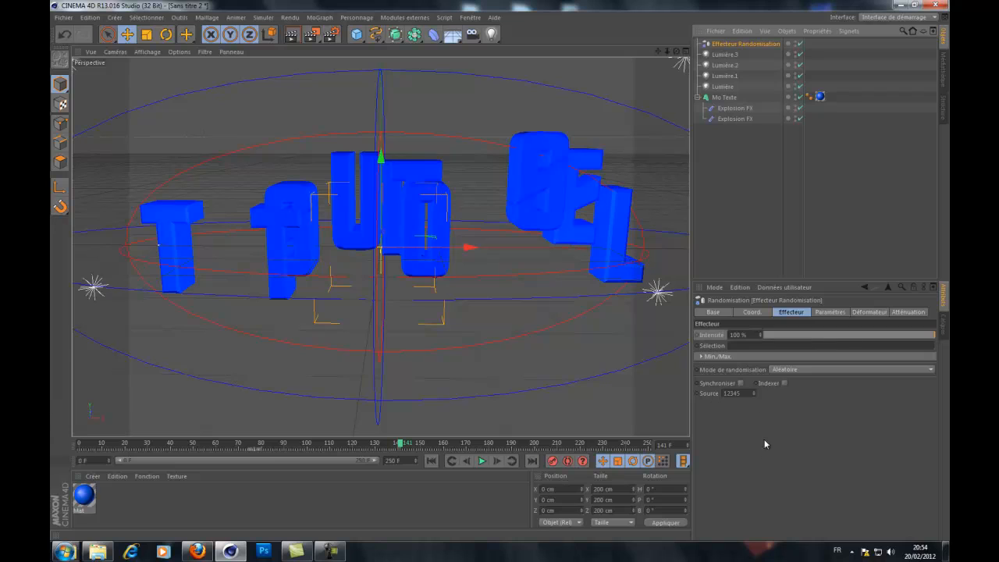
{"action": "left_click", "coordinate": [751, 312]}
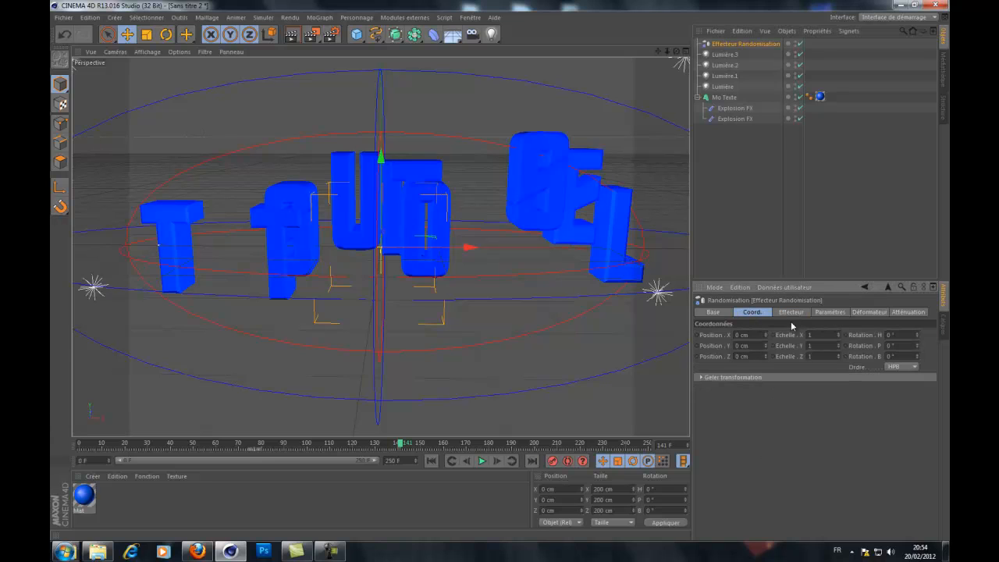
{"action": "left_click", "coordinate": [714, 312]}
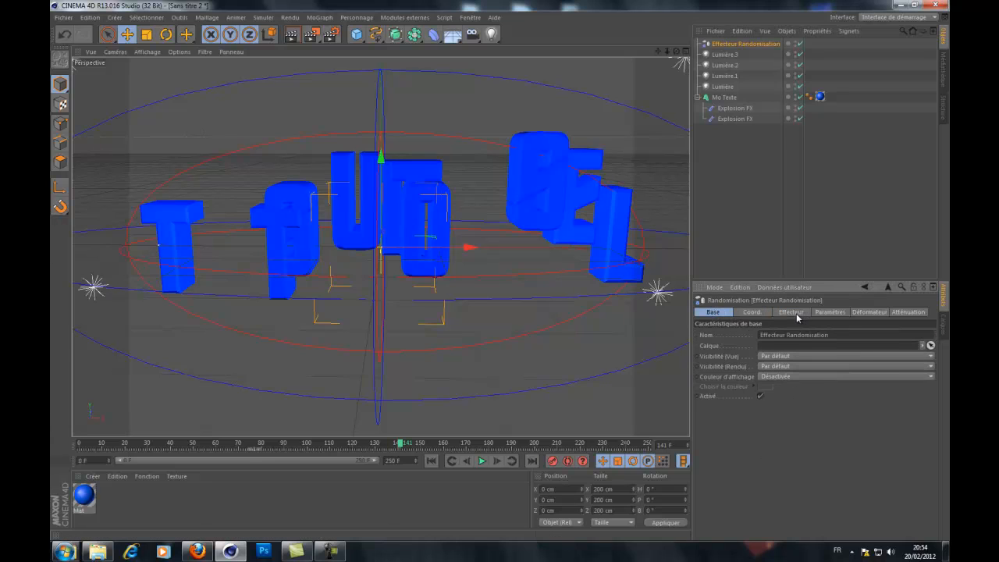
Try rotating the Effecteur Randomisation object itself by setting its heading coordinate to 15°.
{"action": "left_click", "coordinate": [762, 316]}
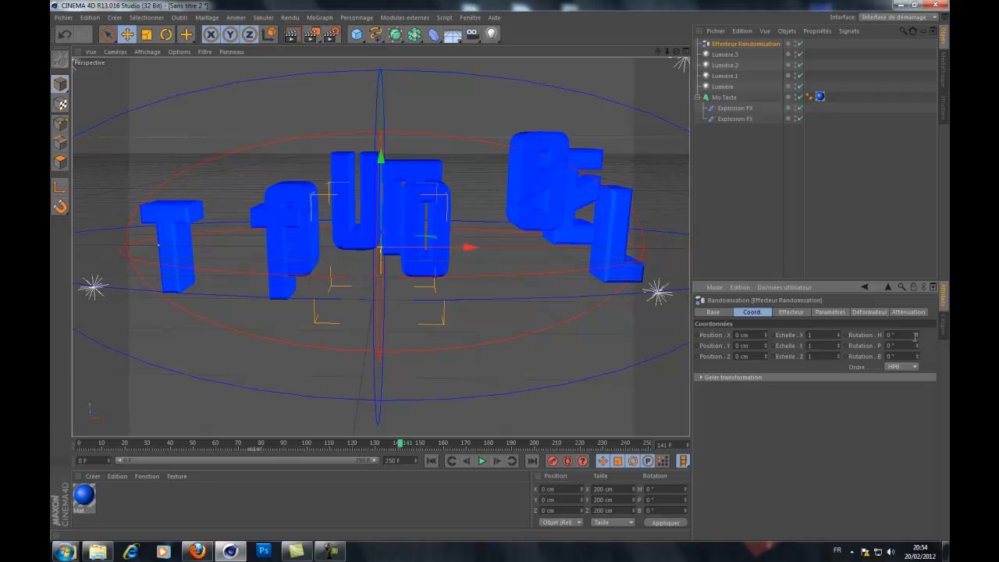
{"action": "left_click", "coordinate": [917, 337]}
{"action": "left_click", "coordinate": [916, 333]}
{"action": "left_click_drag", "start_coordinate": [917, 333], "coordinate": [916, 314]}
{"action": "left_click_drag", "start_coordinate": [919, 51], "coordinate": [917, 336]}
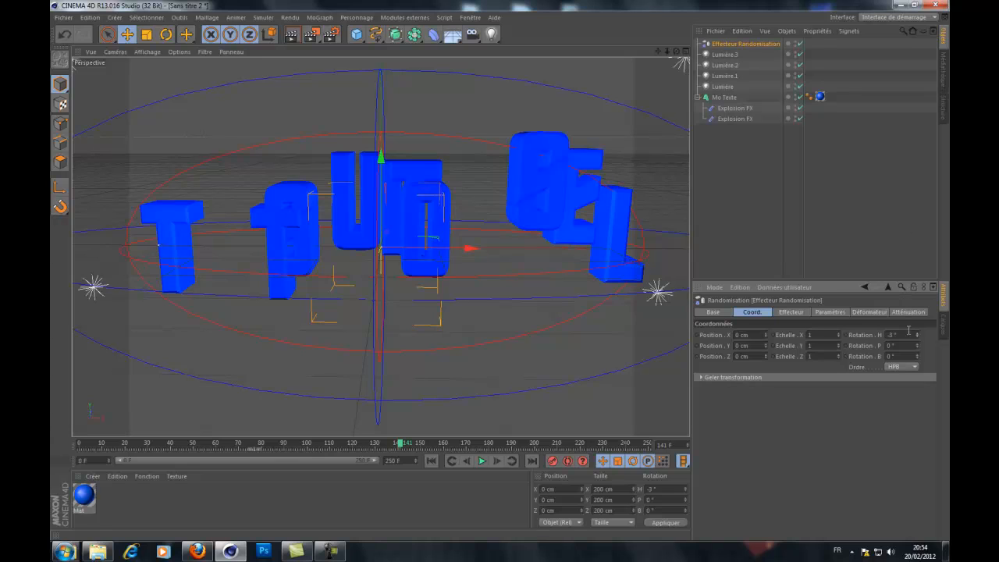
{"action": "double_click", "coordinate": [909, 334]}
{"action": "type", "text": "15"}
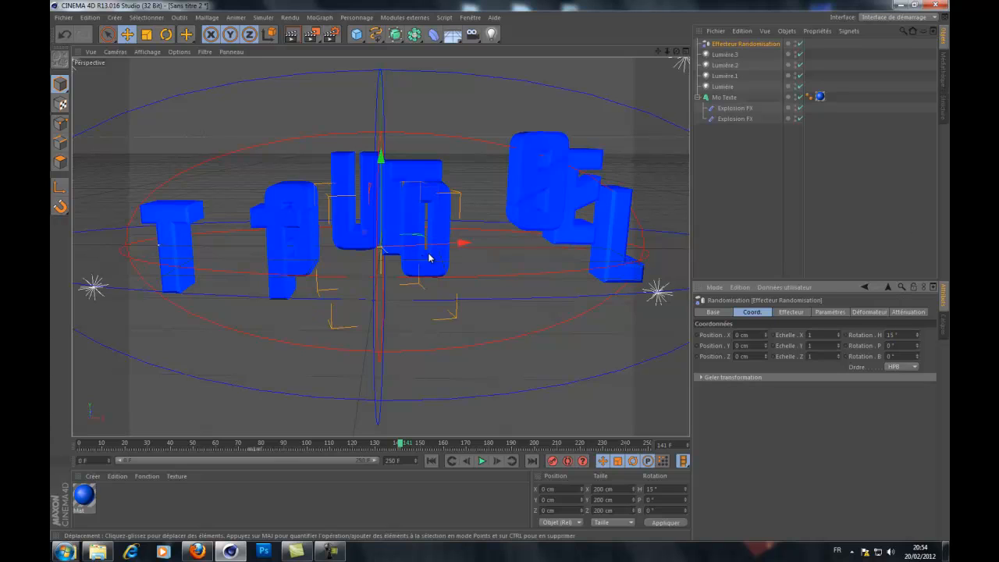
Try a heading of -15° on the Effecteur Randomisation object and undo its rotation changes.
{"action": "double_click", "coordinate": [891, 346]}
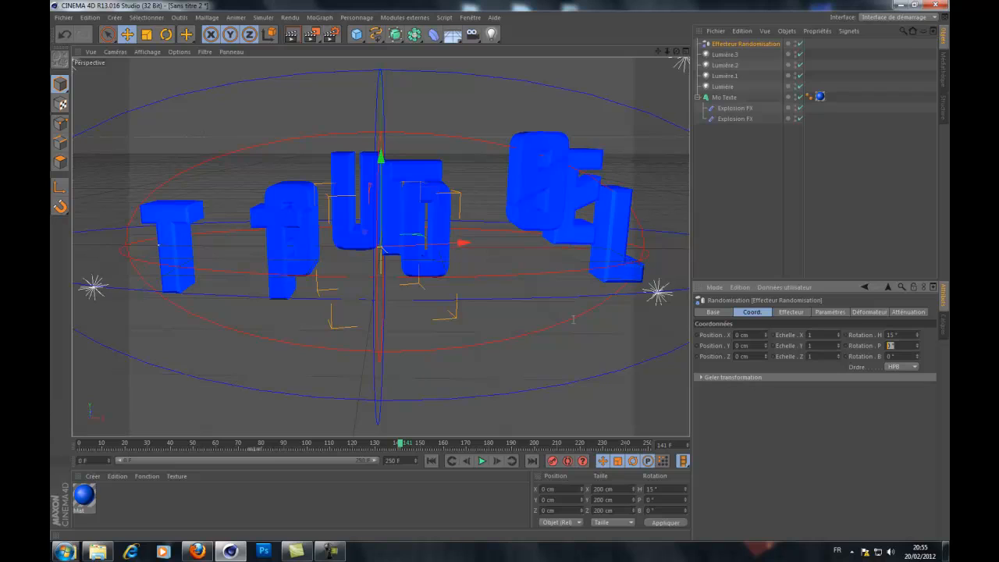
{"action": "double_click", "coordinate": [904, 334]}
{"action": "type", "text": "-"}
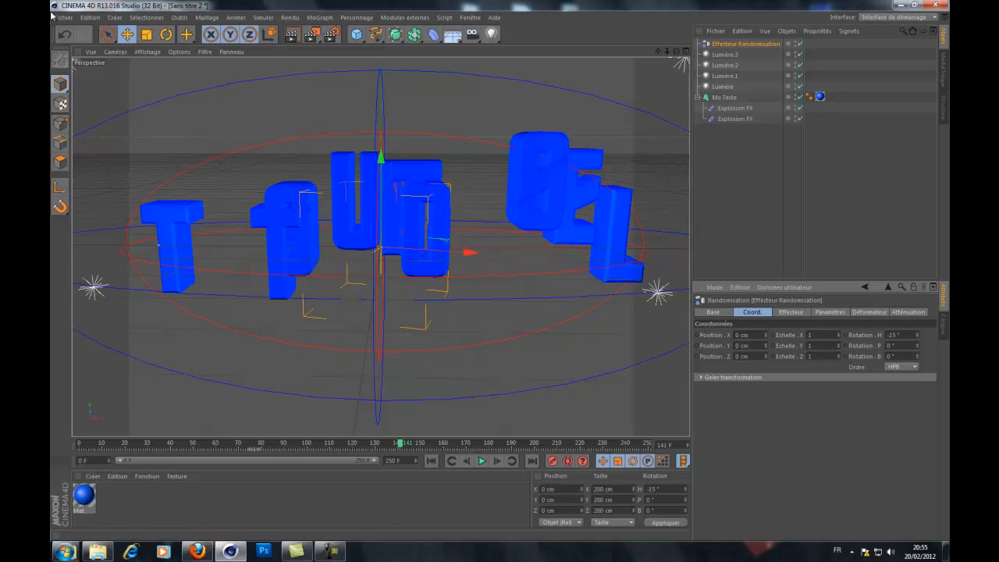
{"action": "left_click", "coordinate": [64, 37]}
{"action": "left_click", "coordinate": [82, 36]}
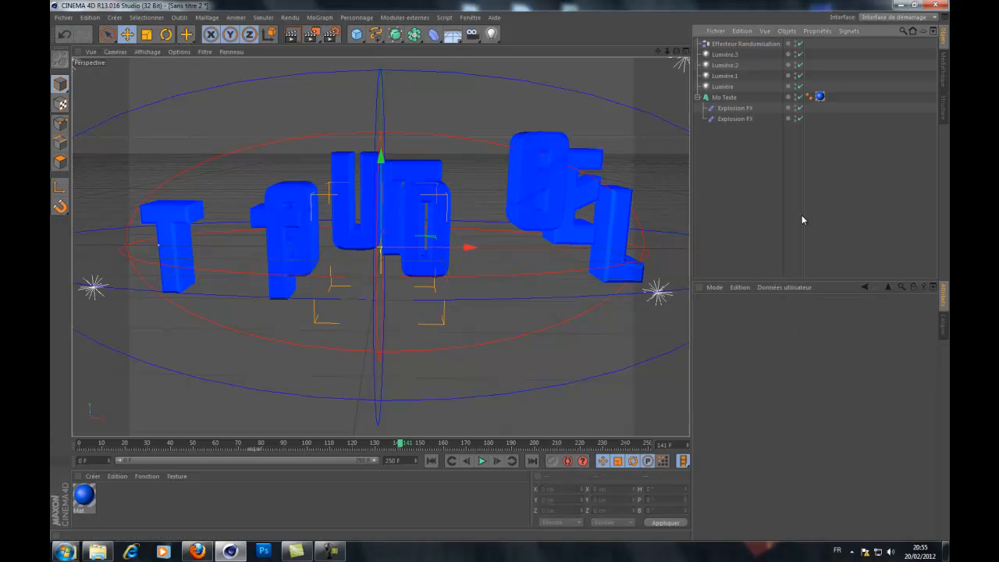
Enable the scale and rotation transformations in the parameters of the Effecteur Randomisation.
{"action": "left_click", "coordinate": [745, 45]}
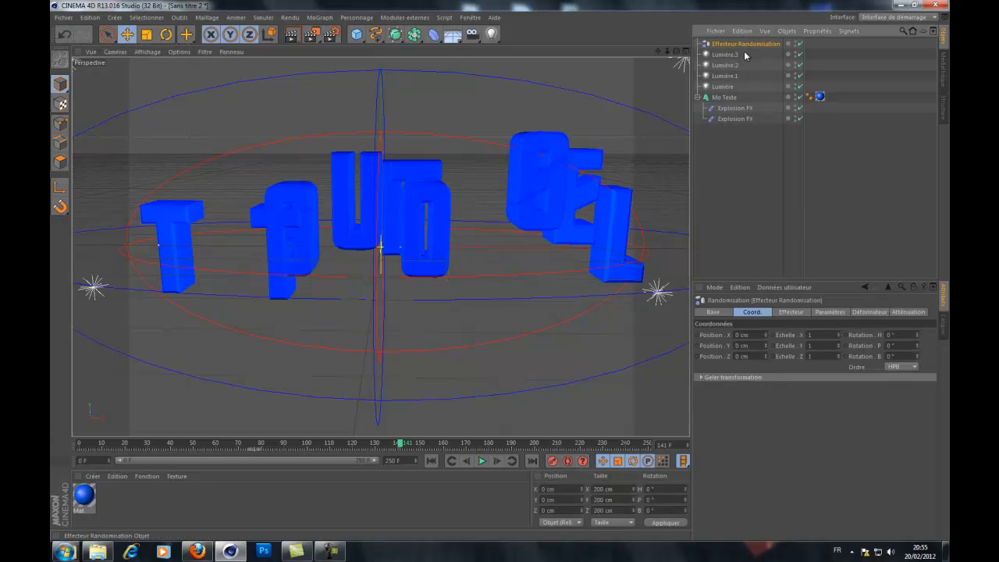
{"action": "left_click", "coordinate": [821, 314]}
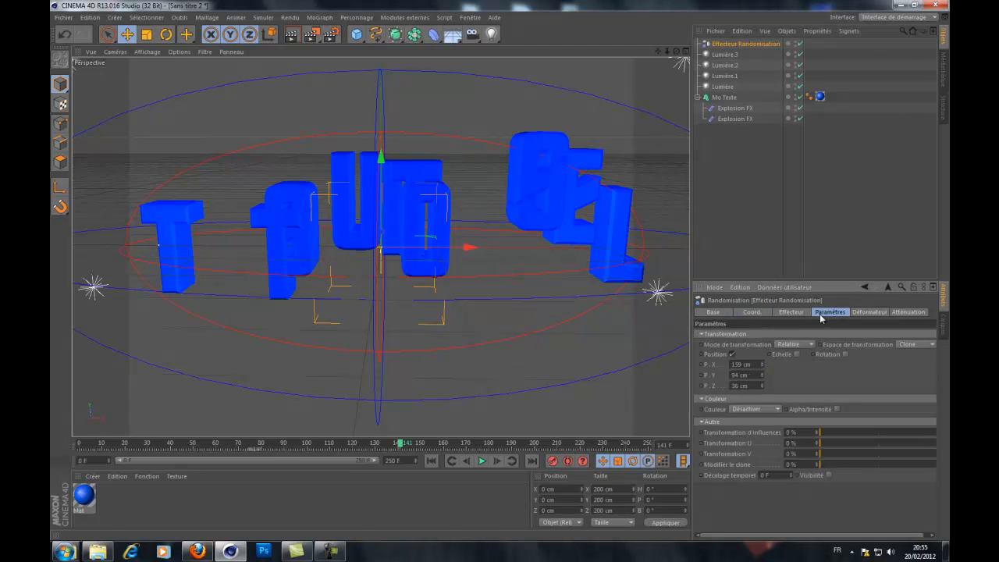
{"action": "left_click", "coordinate": [797, 354]}
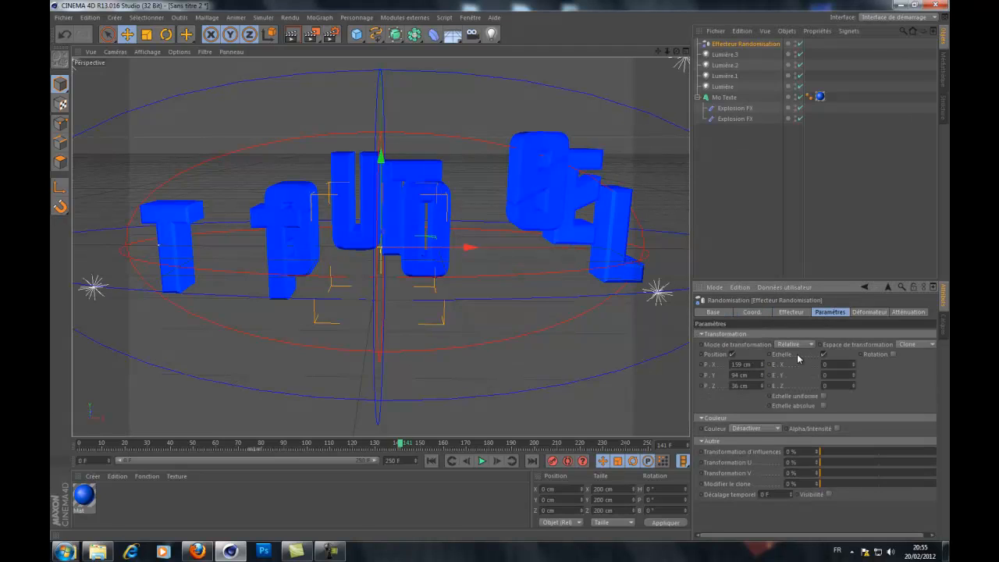
{"action": "left_click", "coordinate": [894, 354]}
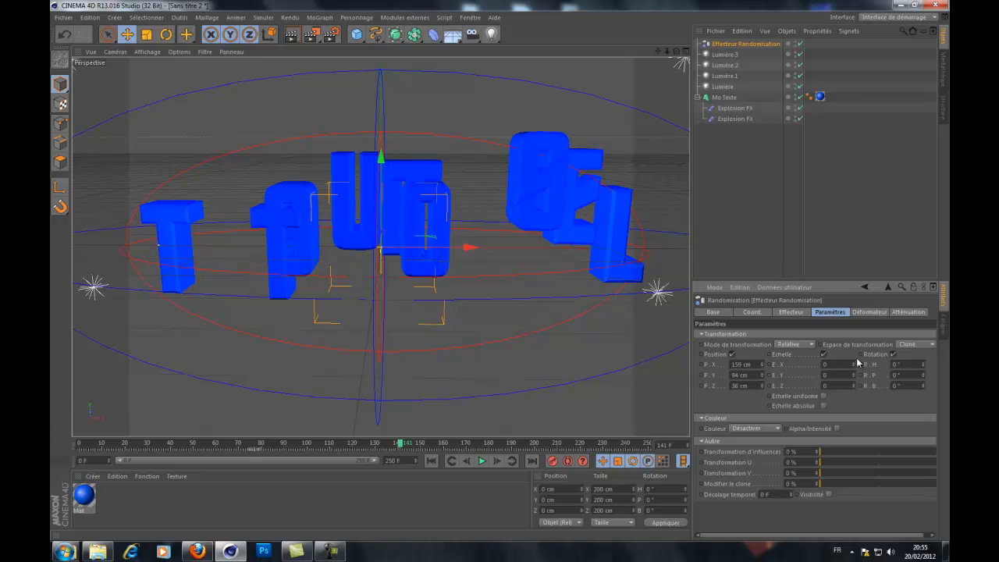
Set the Effecteur Randomisation's rotation parameters to R.H 25°, R.P 75° and R.B 50°.
{"action": "left_click_drag", "start_coordinate": [924, 365], "coordinate": [924, 360]}
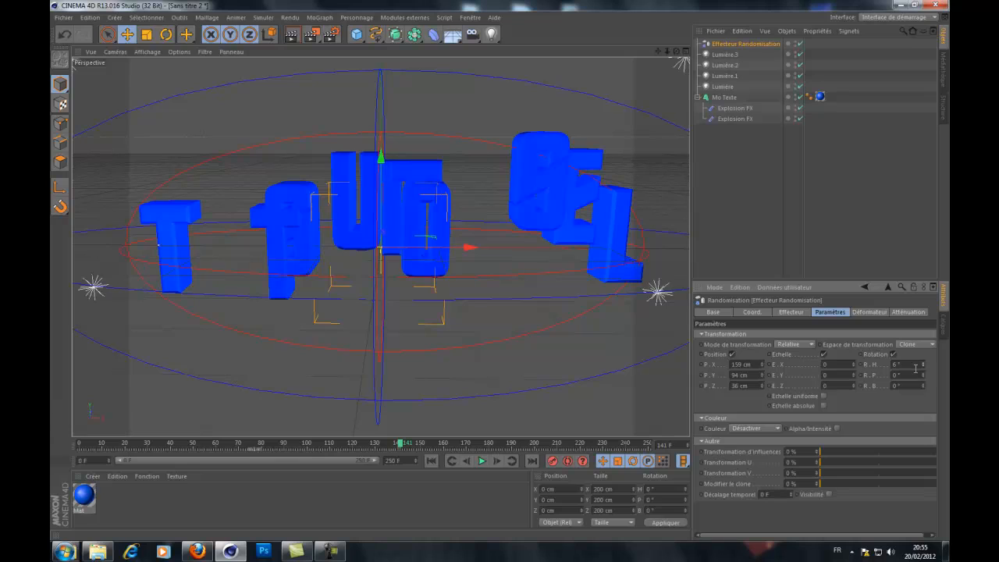
{"action": "key", "text": "Return"}
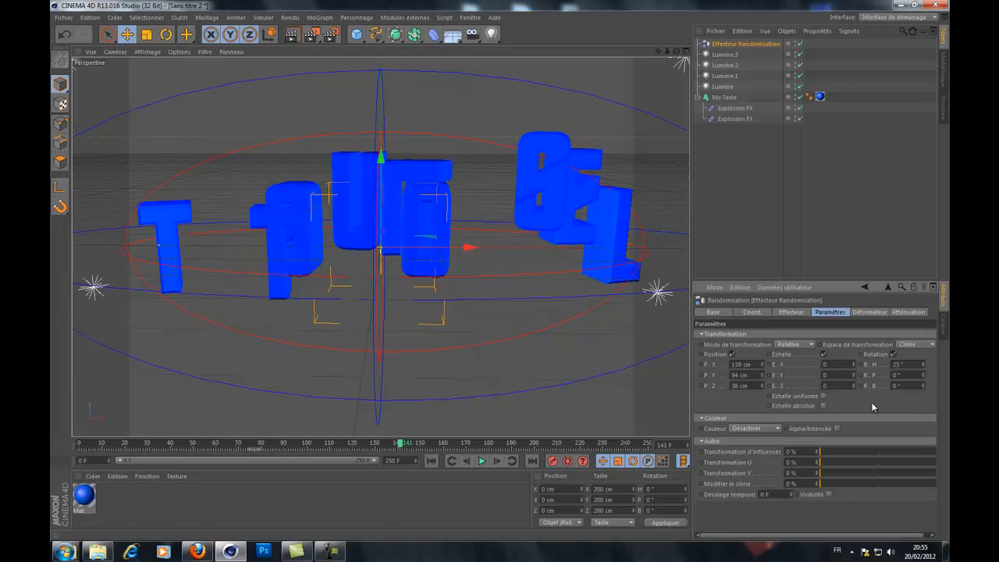
{"action": "key", "text": "Return"}
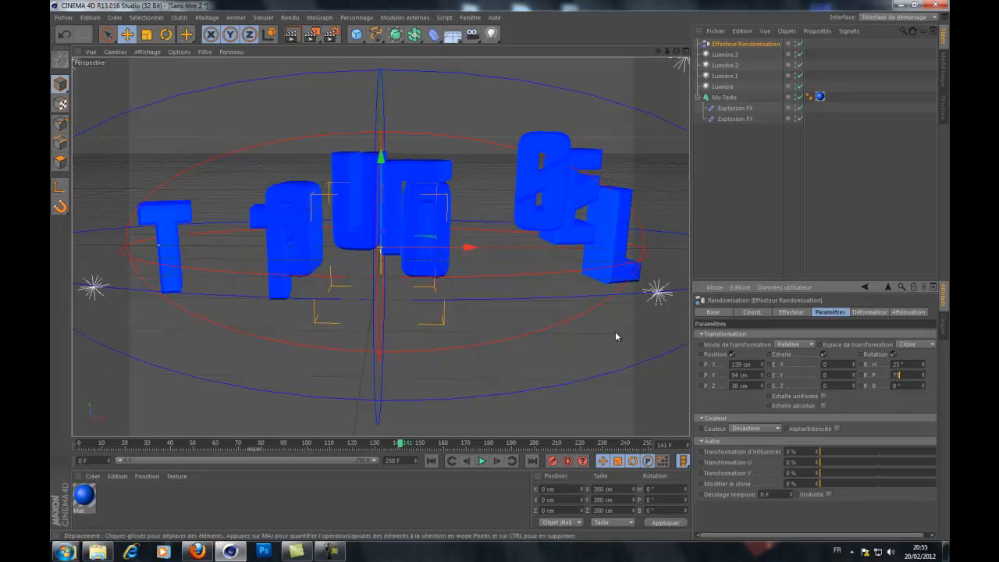
{"action": "left_click", "coordinate": [914, 385]}
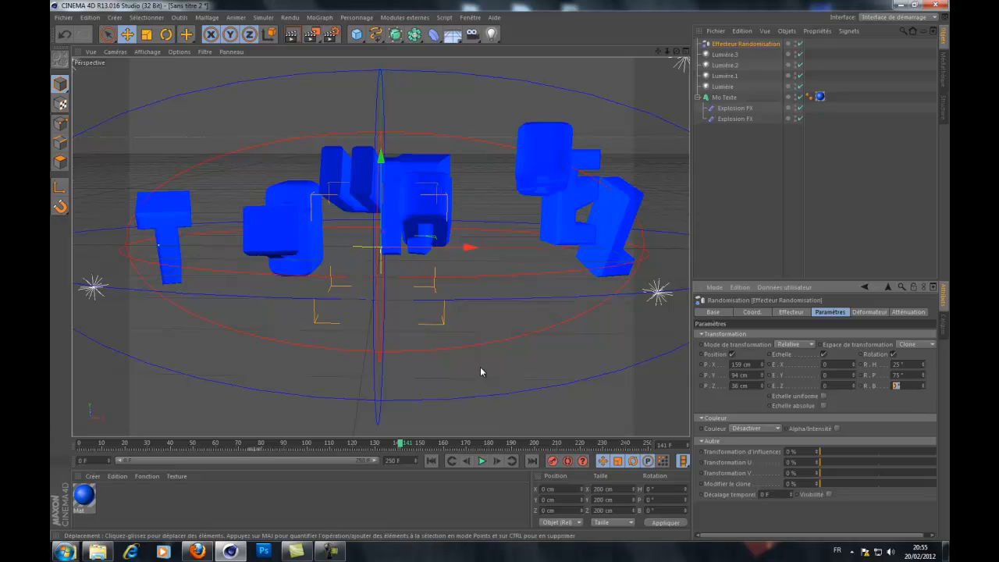
{"action": "key", "text": "Return"}
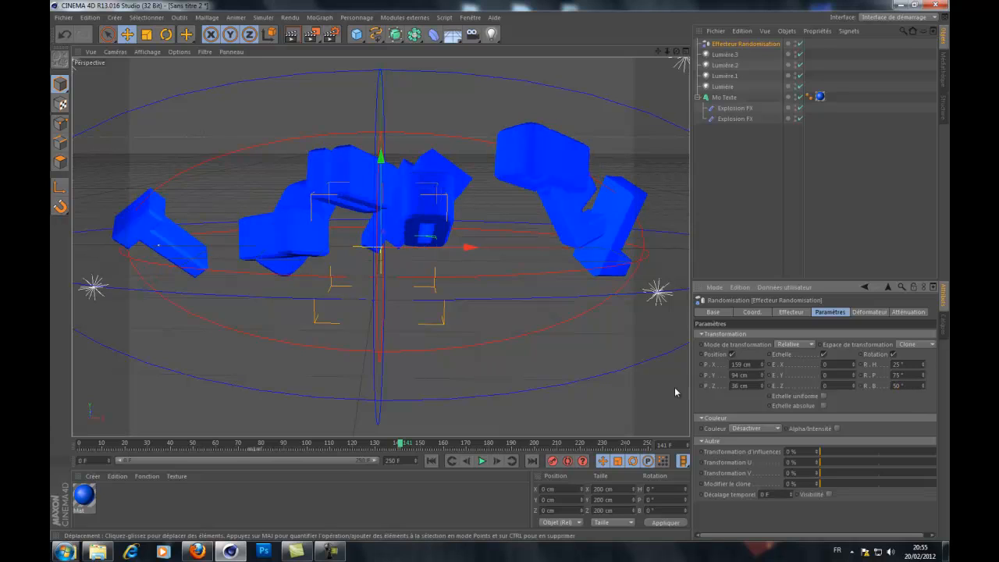
Try an X scale of 25 in the Effecteur Randomisation's parameters and reset it to 0.
{"action": "left_click_drag", "start_coordinate": [829, 364], "coordinate": [377, 326]}
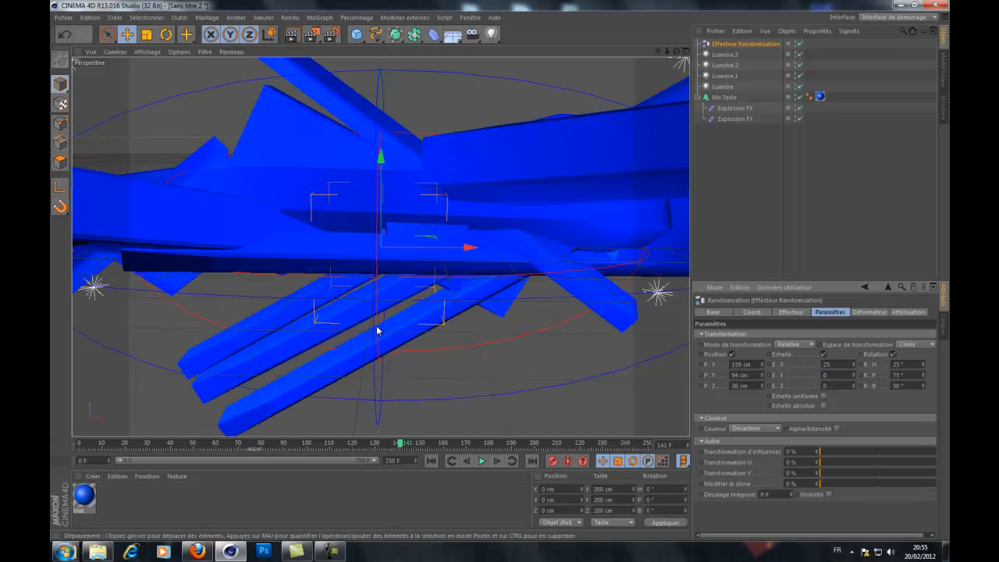
{"action": "type", "text": "0"}
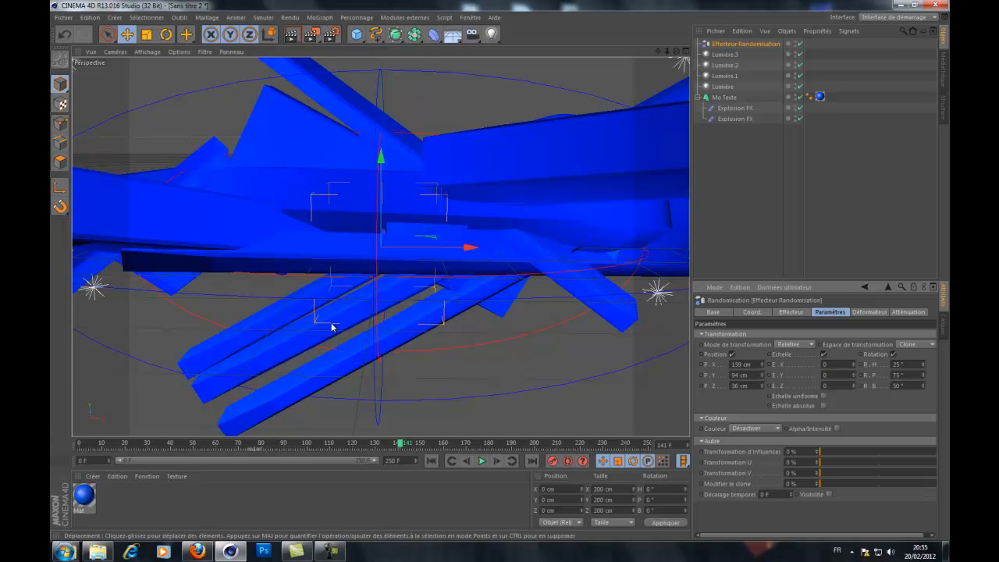
{"action": "key", "text": "Return"}
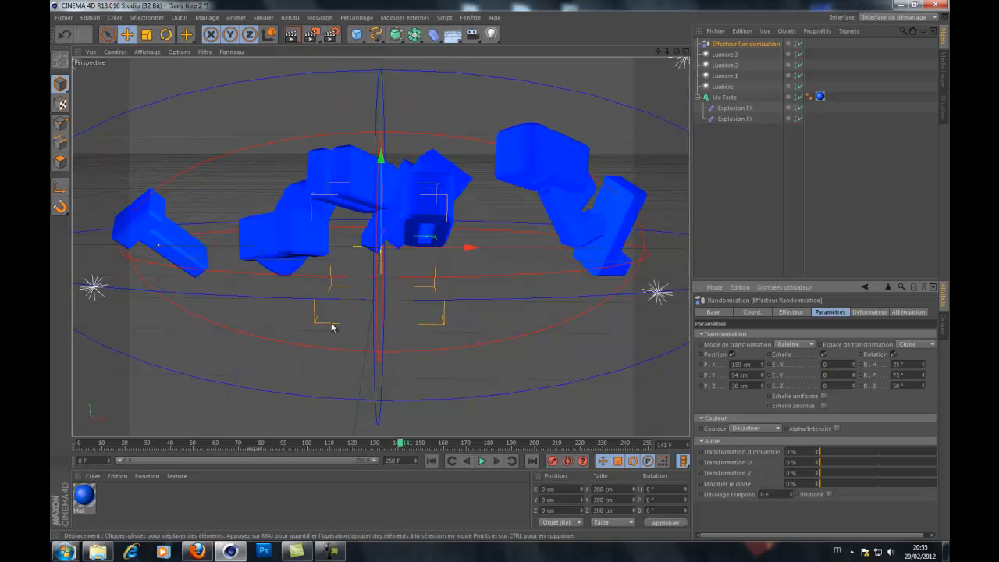
Set the Effecteur Randomisation's R.H rotation parameter to 85°.
{"action": "left_click", "coordinate": [905, 365]}
{"action": "type", "text": "85"}
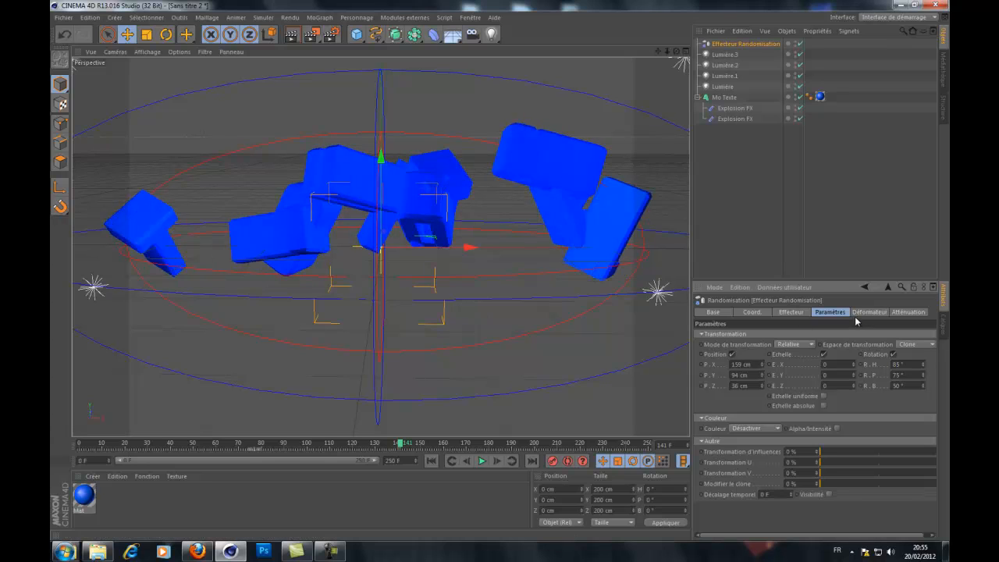
Keyframe the Effecteur Randomisation's attenuation influence at 100 % on frame 0.
{"action": "left_click", "coordinate": [907, 312]}
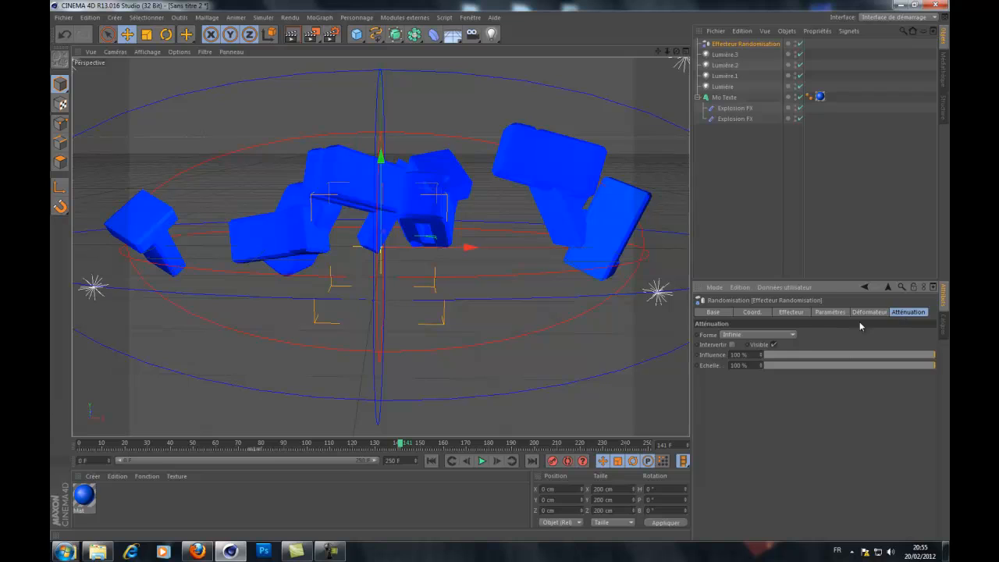
{"action": "left_click_drag", "start_coordinate": [795, 354], "coordinate": [948, 365]}
{"action": "left_click", "coordinate": [434, 461]}
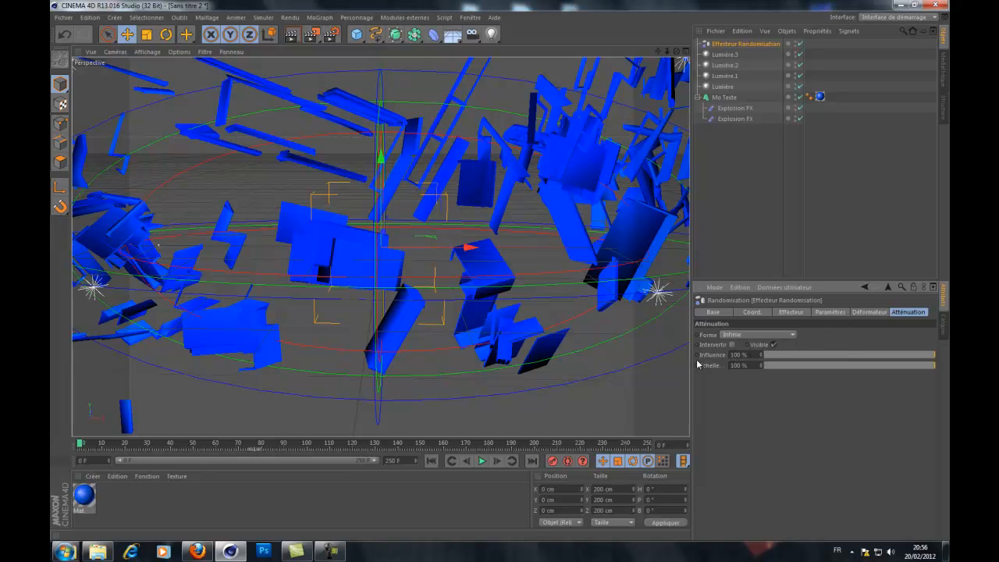
Preview the animation and keyframe the Effecteur Randomisation's influence at 100 % on frame 70.
{"action": "left_click", "coordinate": [481, 462]}
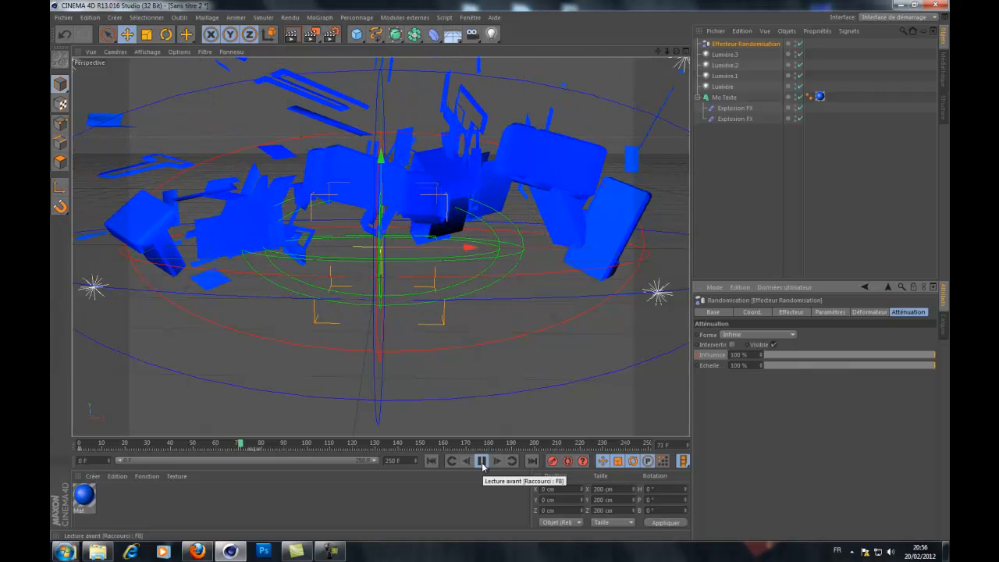
{"action": "left_click", "coordinate": [482, 461]}
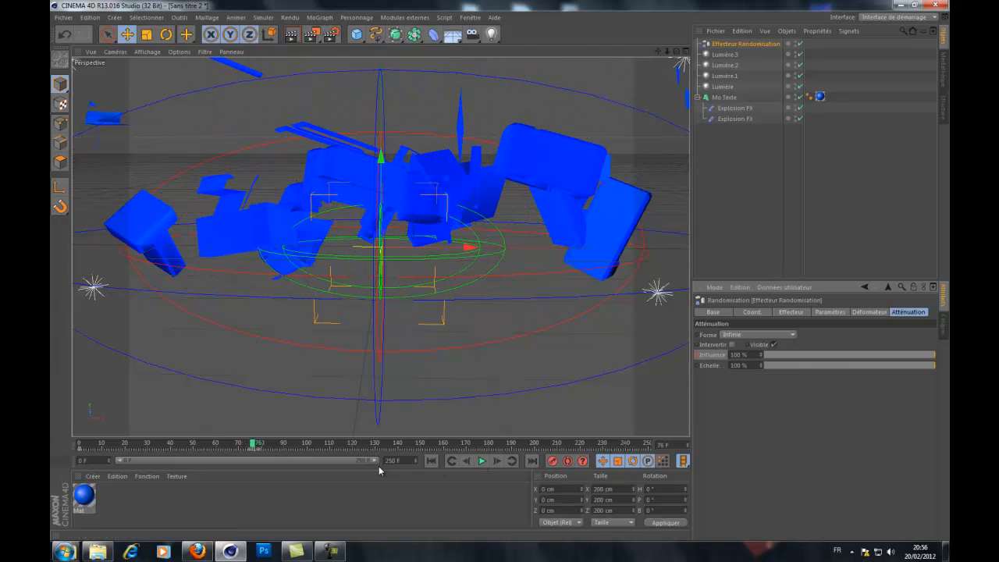
{"action": "left_click_drag", "start_coordinate": [252, 444], "coordinate": [240, 447]}
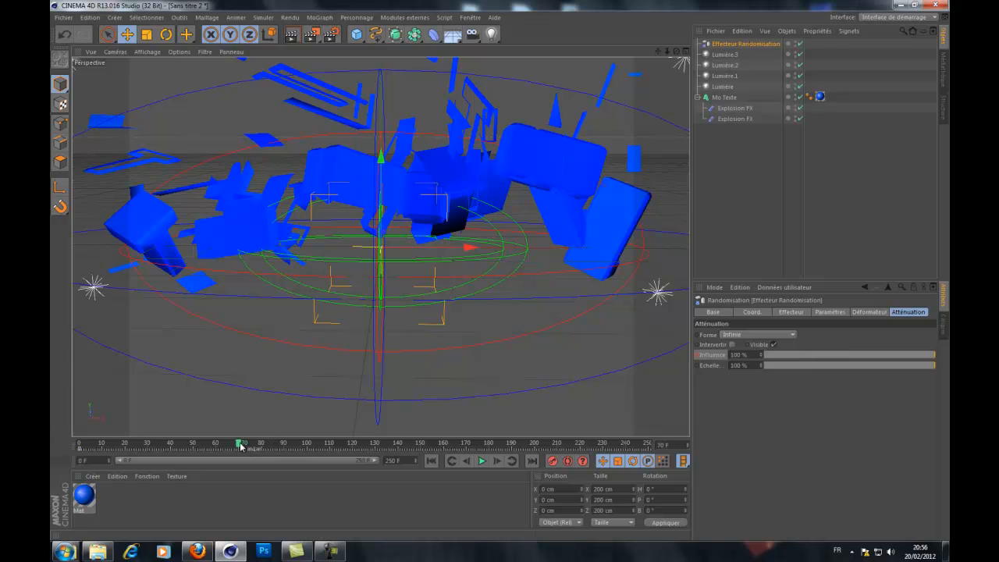
{"action": "left_click", "coordinate": [697, 356], "text": "ctrl"}
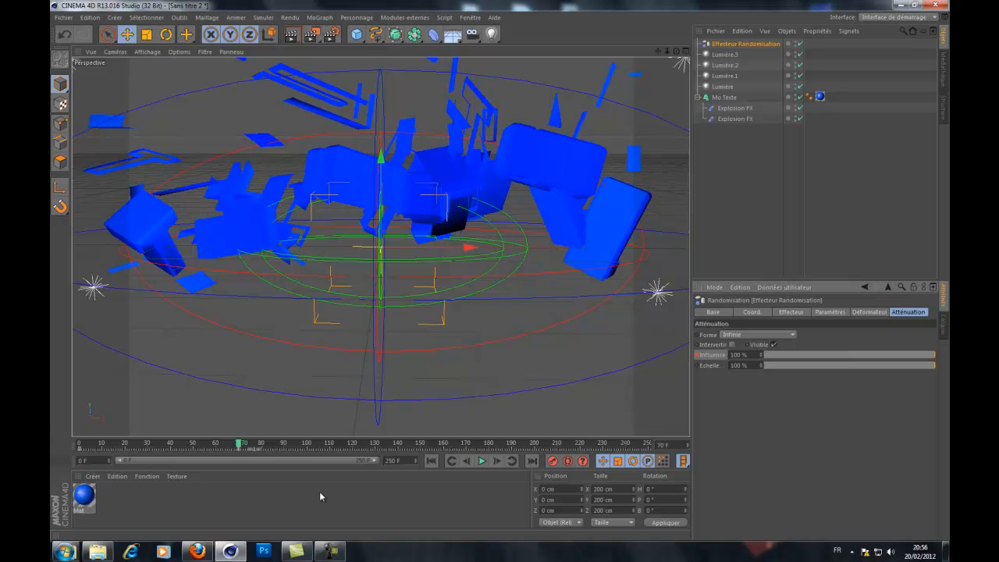
Select both Explosion FX deformers and delay their last two keyframes to about frames 140 and 160.
{"action": "left_click", "coordinate": [482, 462]}
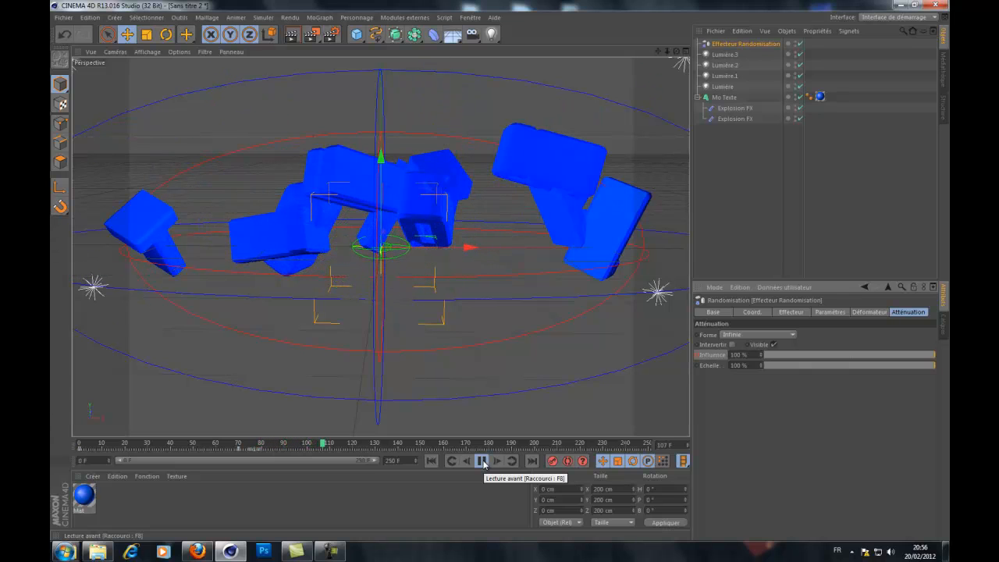
{"action": "left_click", "coordinate": [483, 462]}
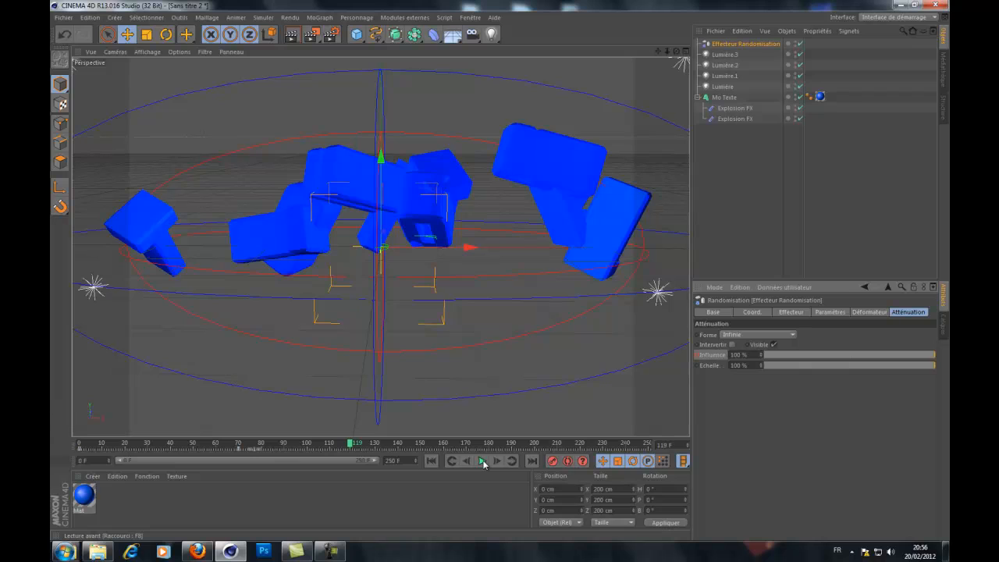
{"action": "left_click_drag", "start_coordinate": [350, 443], "coordinate": [286, 450]}
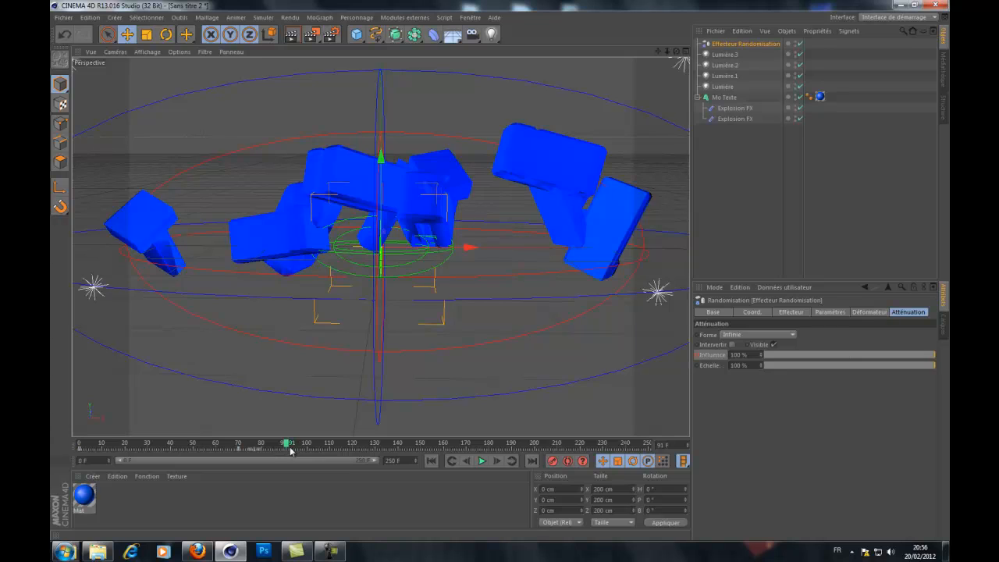
{"action": "left_click", "coordinate": [726, 120]}
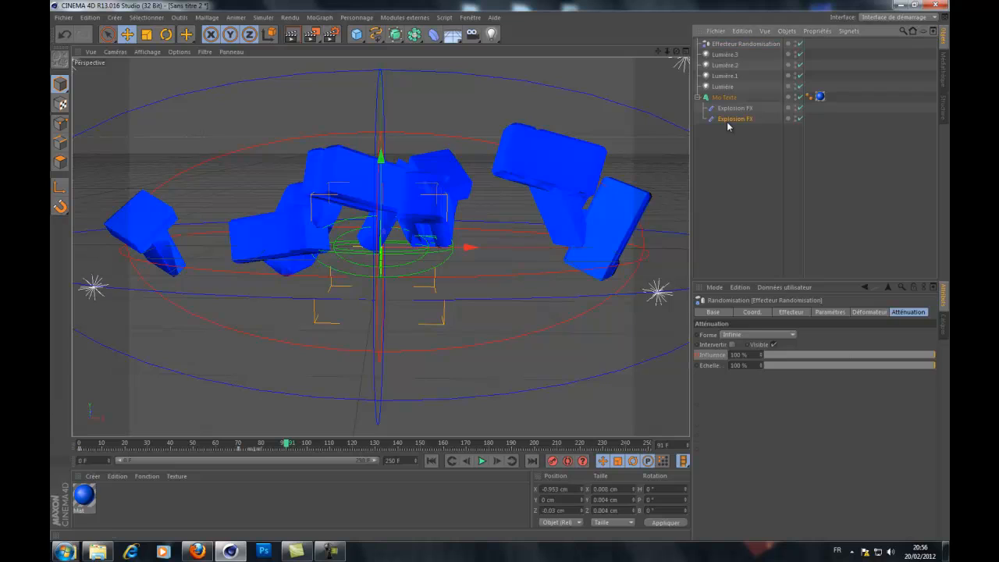
{"action": "left_click", "coordinate": [723, 109], "text": "ctrl"}
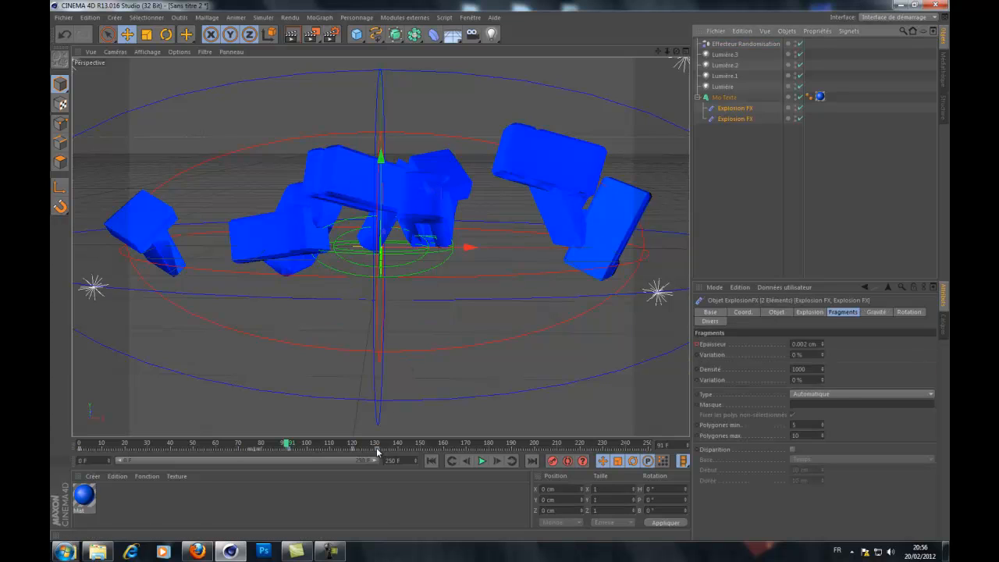
{"action": "left_click_drag", "start_coordinate": [378, 450], "coordinate": [445, 451]}
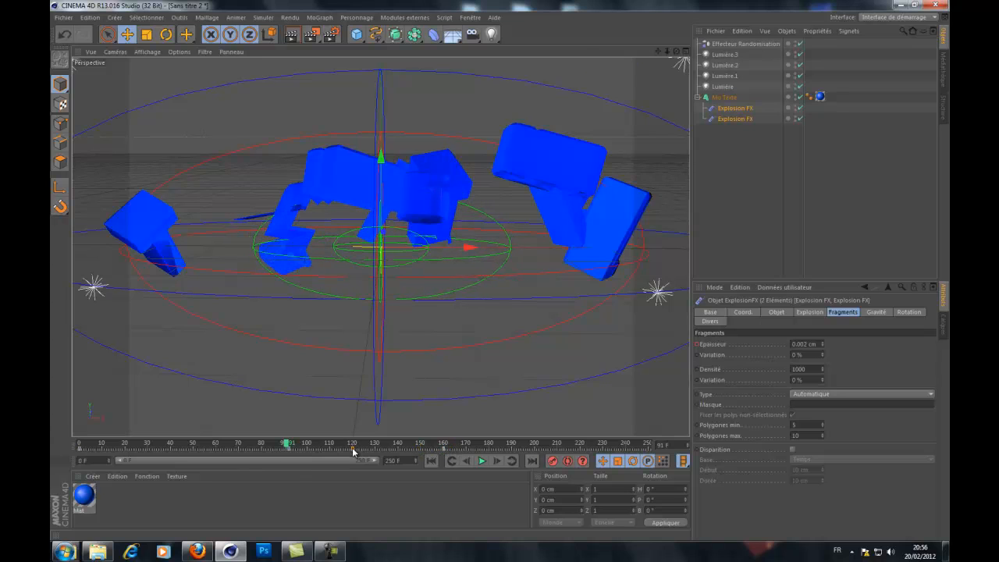
{"action": "left_click_drag", "start_coordinate": [354, 451], "coordinate": [398, 453]}
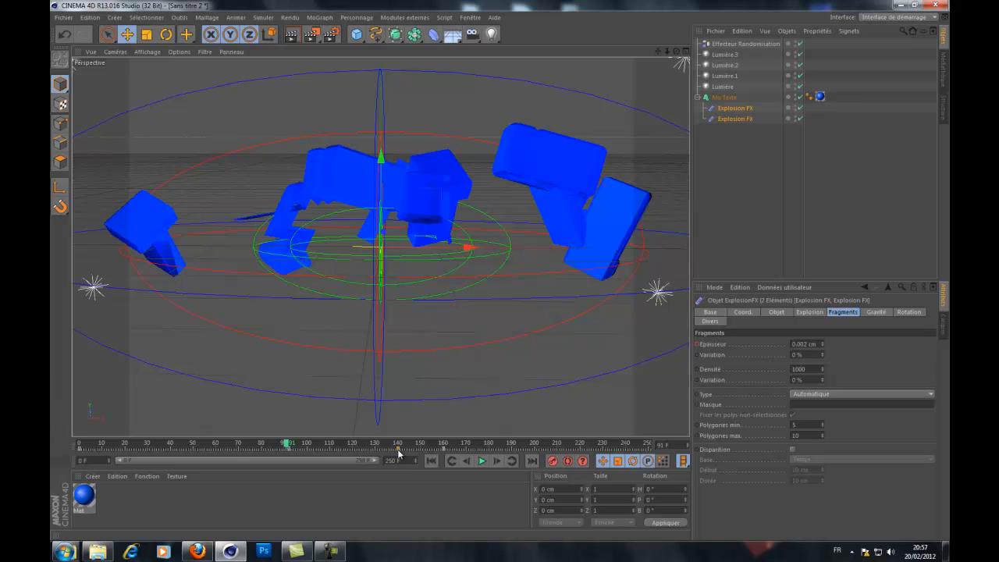
Keyframe the Effecteur Randomisation's attenuation influence at 0 % on frame 121.
{"action": "left_click", "coordinate": [431, 461]}
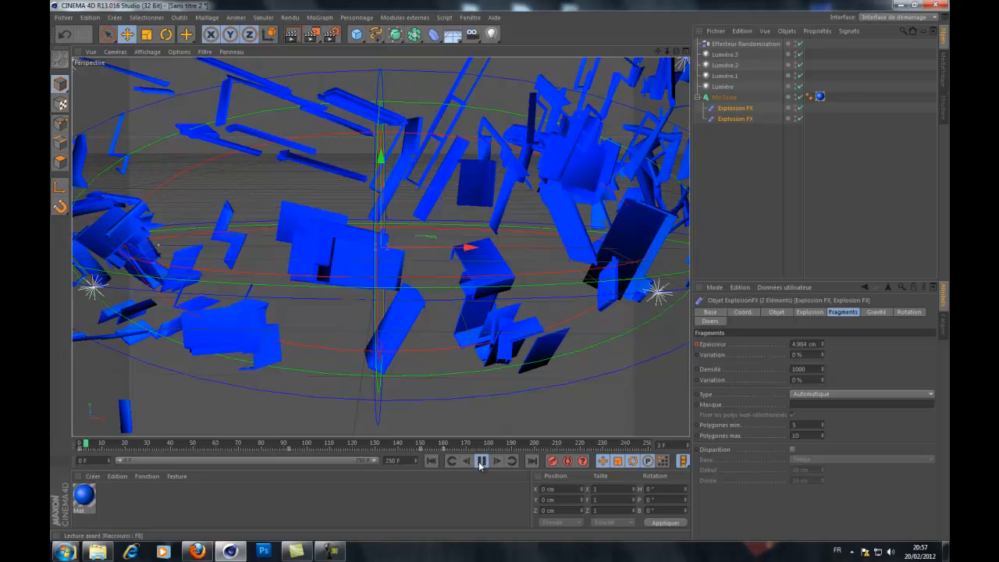
{"action": "left_click", "coordinate": [727, 47]}
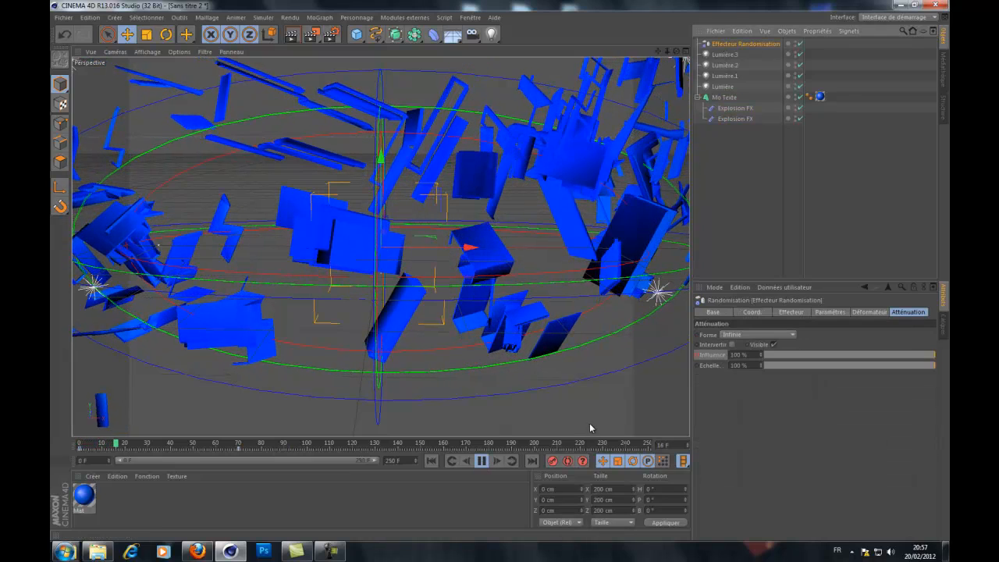
{"action": "left_click", "coordinate": [482, 462]}
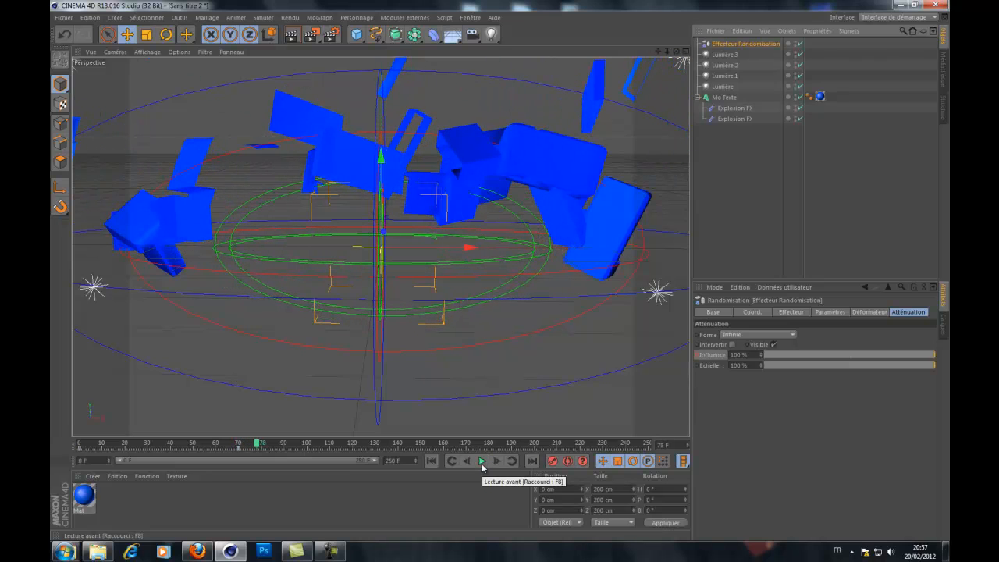
{"action": "left_click", "coordinate": [482, 462]}
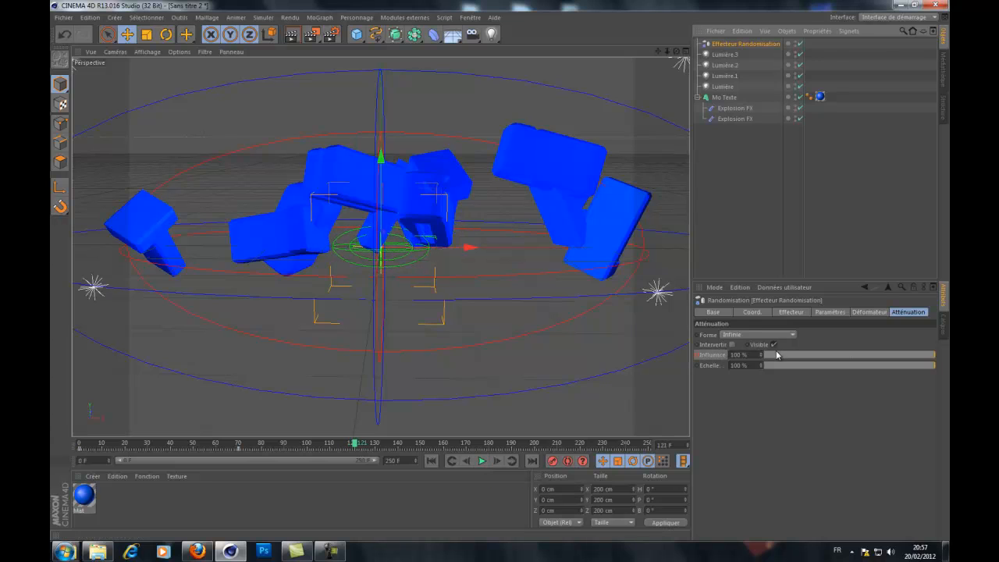
{"action": "left_click_drag", "start_coordinate": [776, 354], "coordinate": [759, 355]}
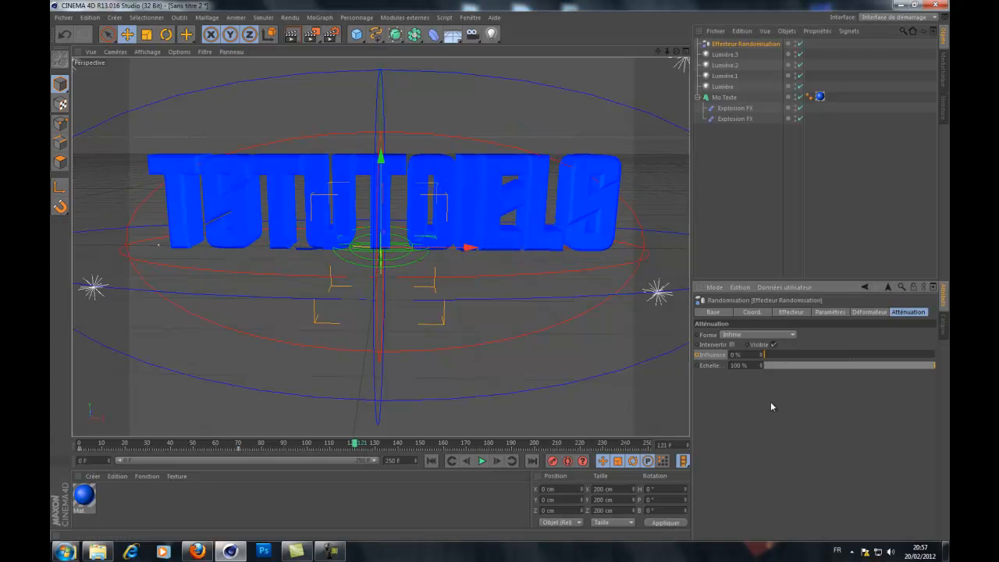
{"action": "left_click", "coordinate": [696, 355]}
Play the animation from the first frame to check how the fragments assemble into the text.
{"action": "left_click", "coordinate": [431, 461]}
{"action": "left_click", "coordinate": [482, 460]}
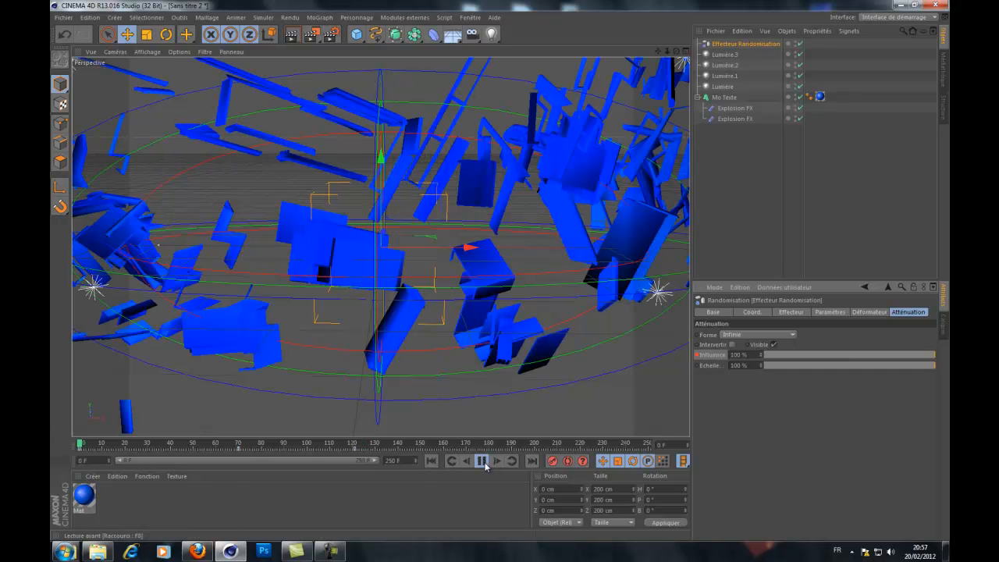
{"action": "left_click", "coordinate": [749, 214]}
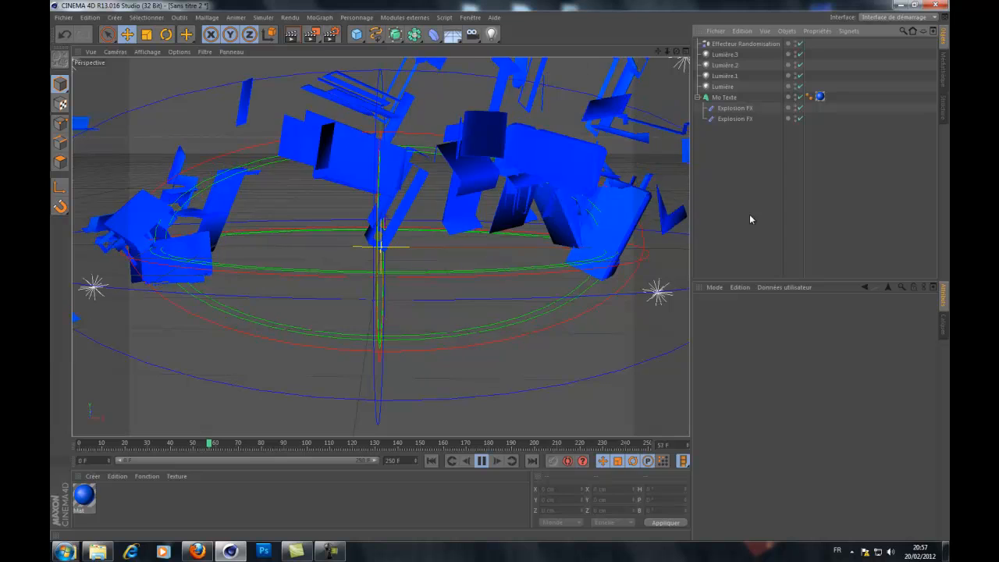
{"action": "left_click", "coordinate": [328, 551]}
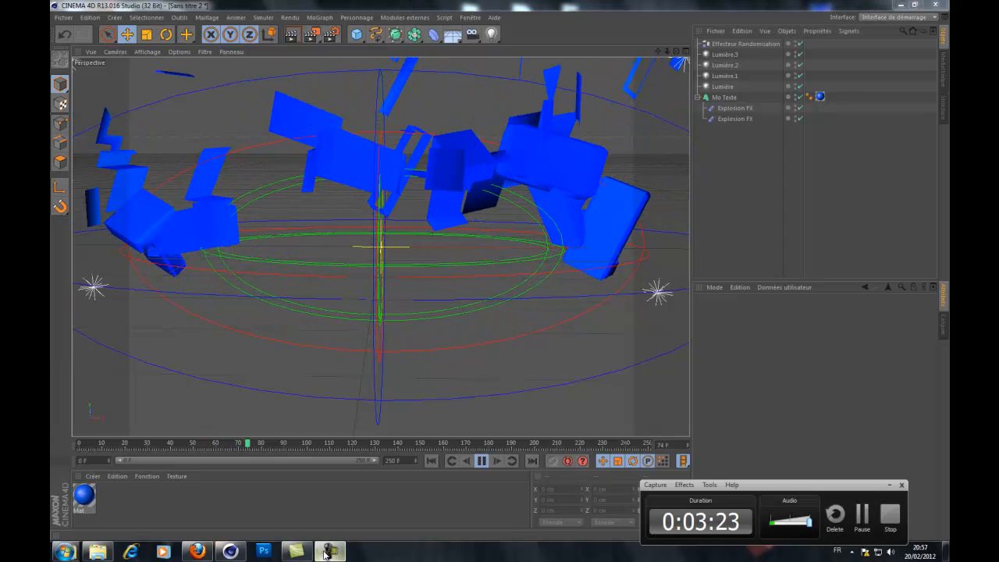
{"action": "left_click", "coordinate": [330, 547]}
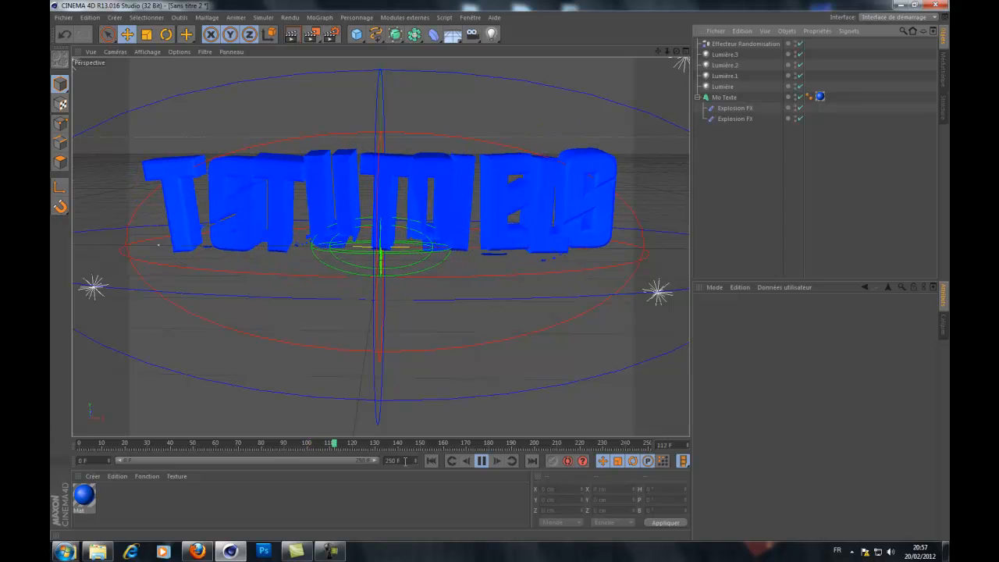
{"action": "left_click", "coordinate": [480, 461]}
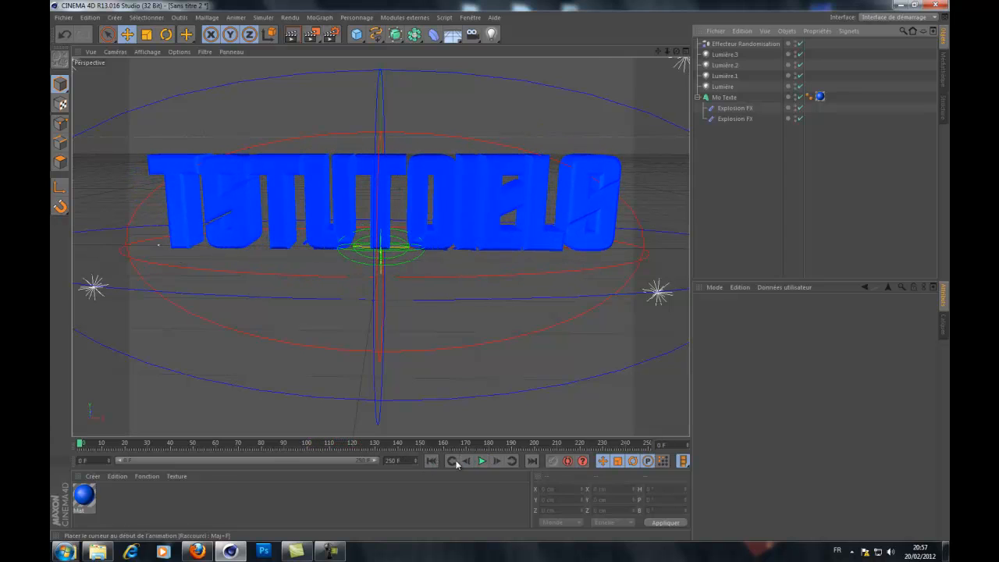
{"action": "left_click", "coordinate": [482, 461]}
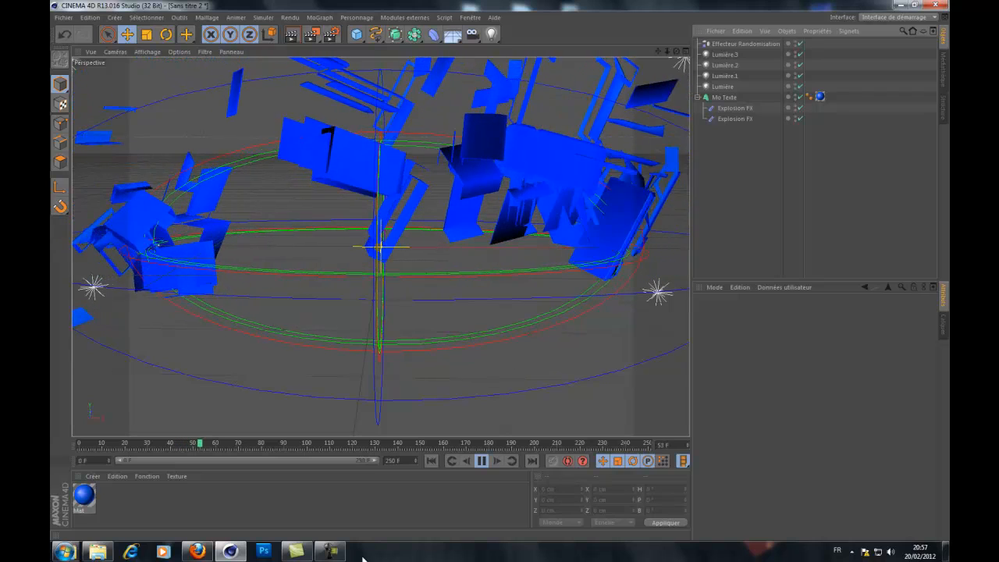
{"action": "left_click", "coordinate": [482, 460]}
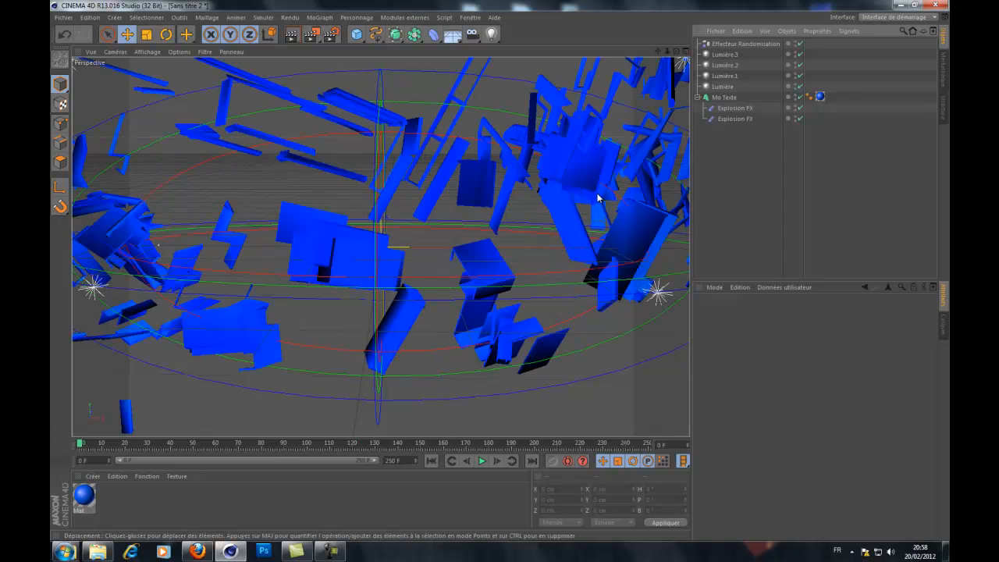
Set the Effecteur Randomisation's rotation parameters to R.H 65°, R.P 63° and R.B 82°.
{"action": "left_click_drag", "start_coordinate": [81, 443], "coordinate": [353, 443]}
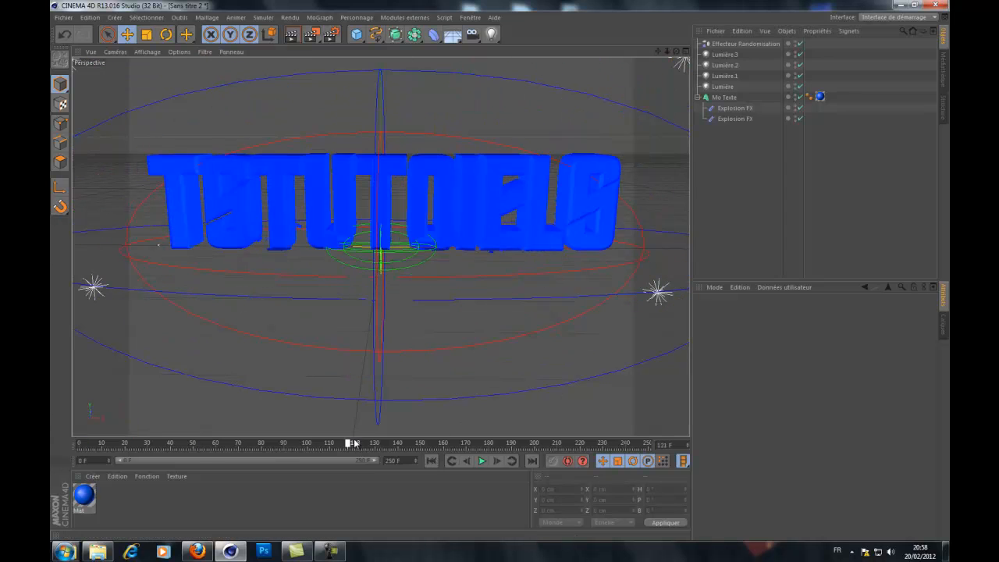
{"action": "left_click", "coordinate": [729, 45]}
{"action": "left_click", "coordinate": [867, 312]}
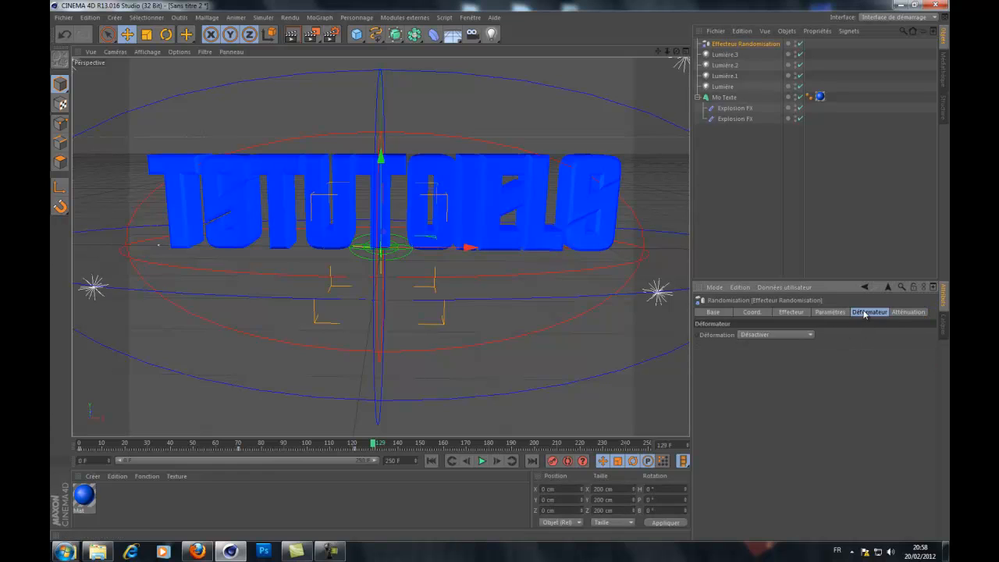
{"action": "left_click", "coordinate": [829, 312]}
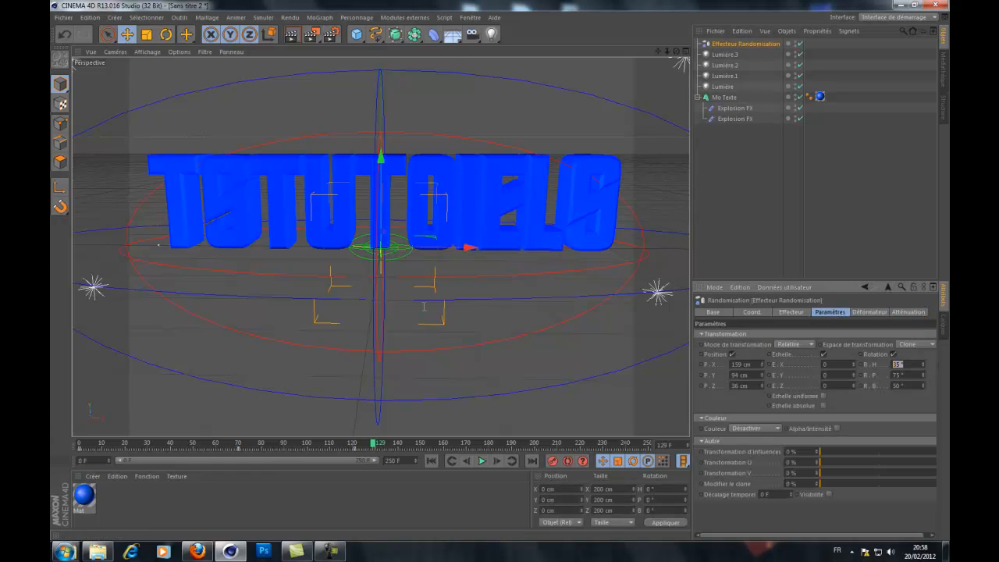
{"action": "left_click_drag", "start_coordinate": [378, 450], "coordinate": [262, 459]}
{"action": "left_click", "coordinate": [917, 364]}
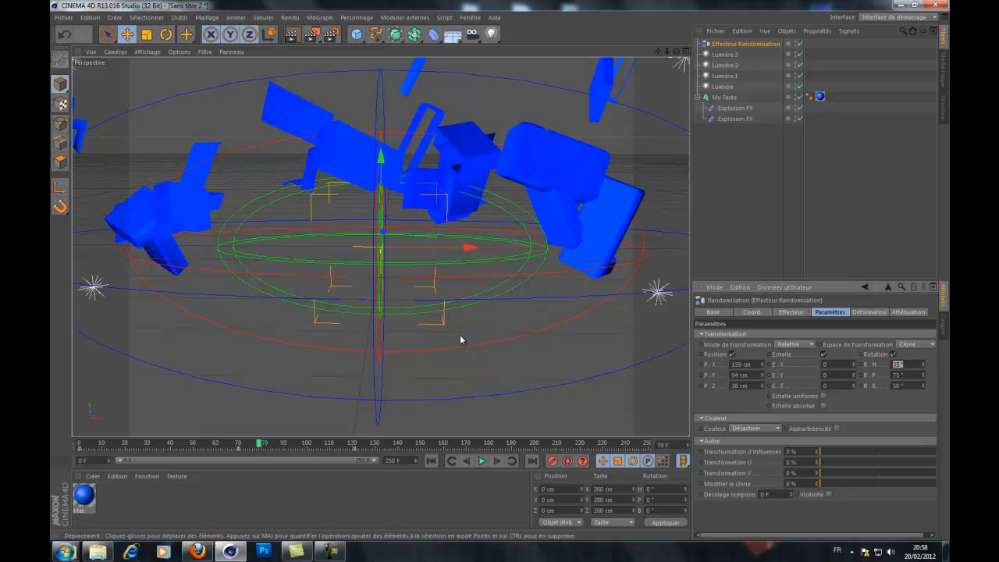
{"action": "type", "text": "65"}
{"action": "key", "text": "Tab"}
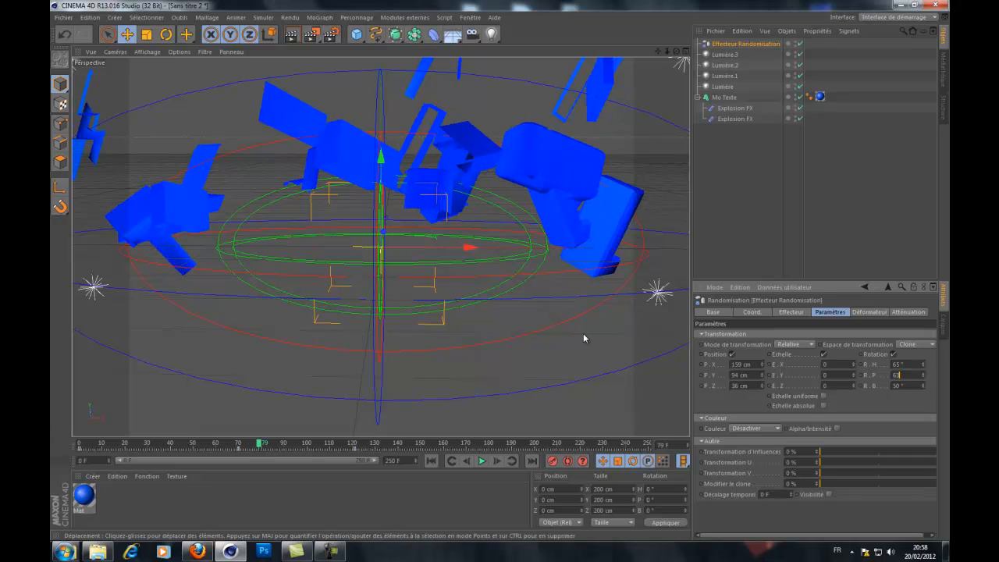
{"action": "type", "text": "82"}
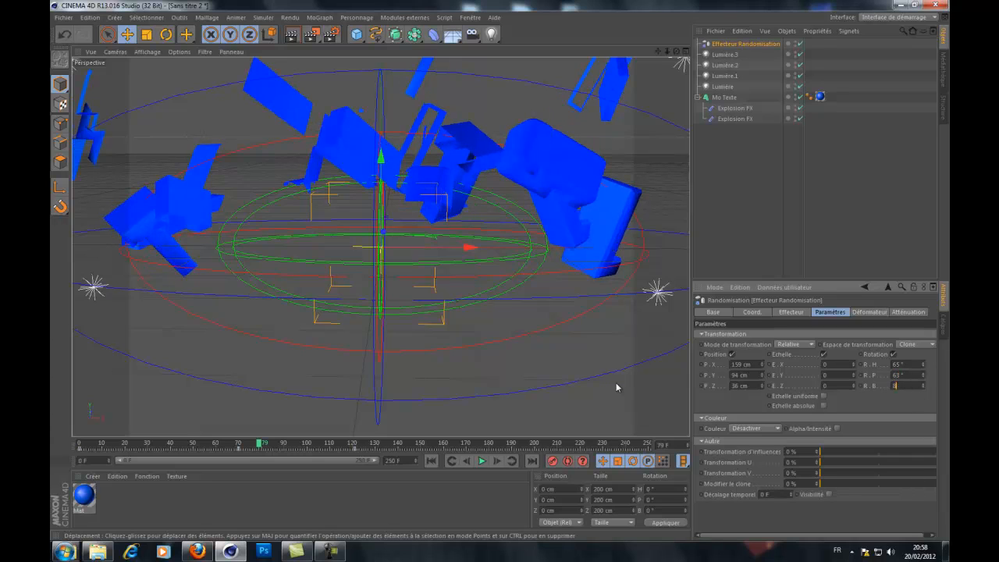
{"action": "key", "text": "Return"}
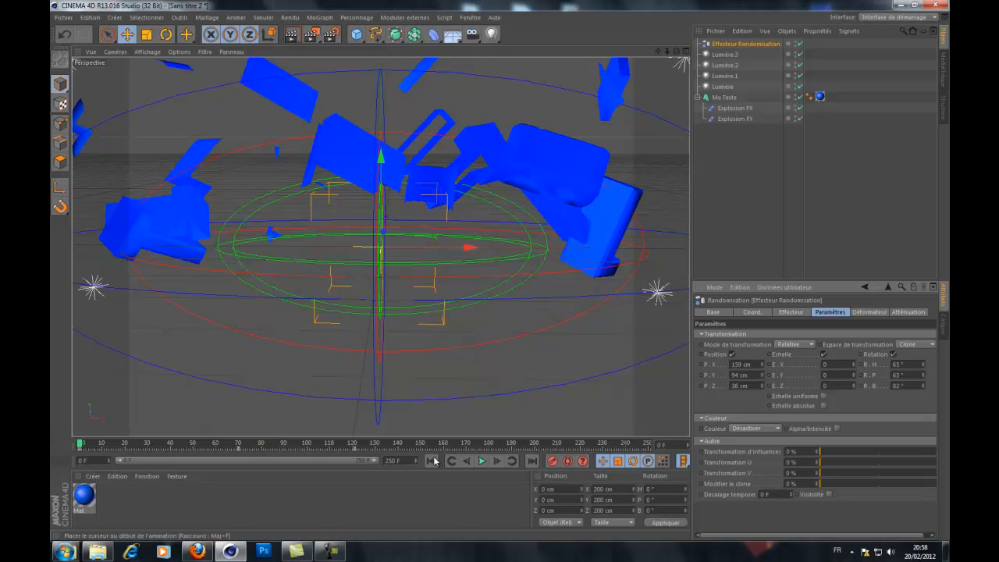
Play the opening frames of the animation to check the scattered fragments with the new random rotation.
{"action": "left_click", "coordinate": [430, 460]}
{"action": "left_click", "coordinate": [481, 461]}
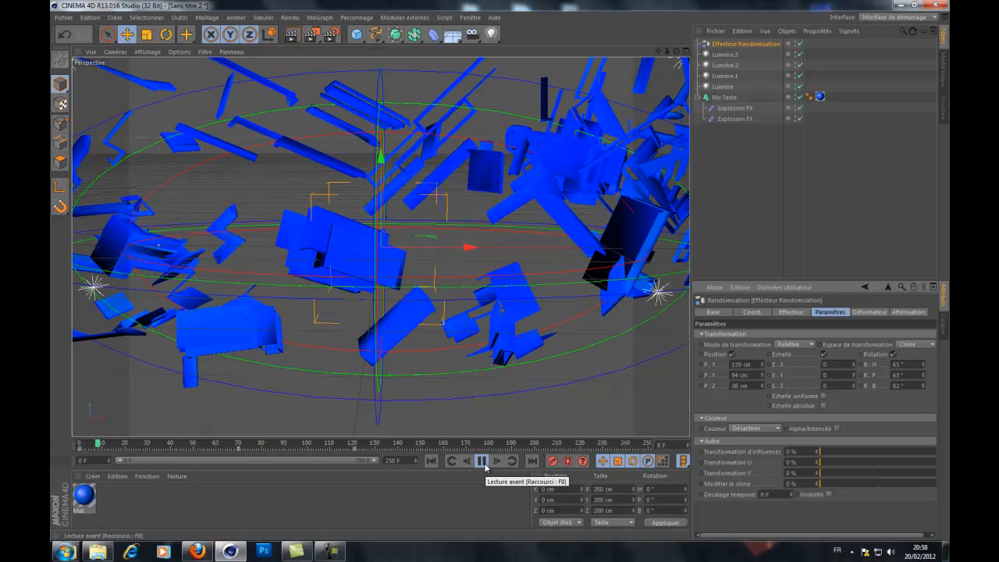
{"action": "left_click", "coordinate": [481, 460]}
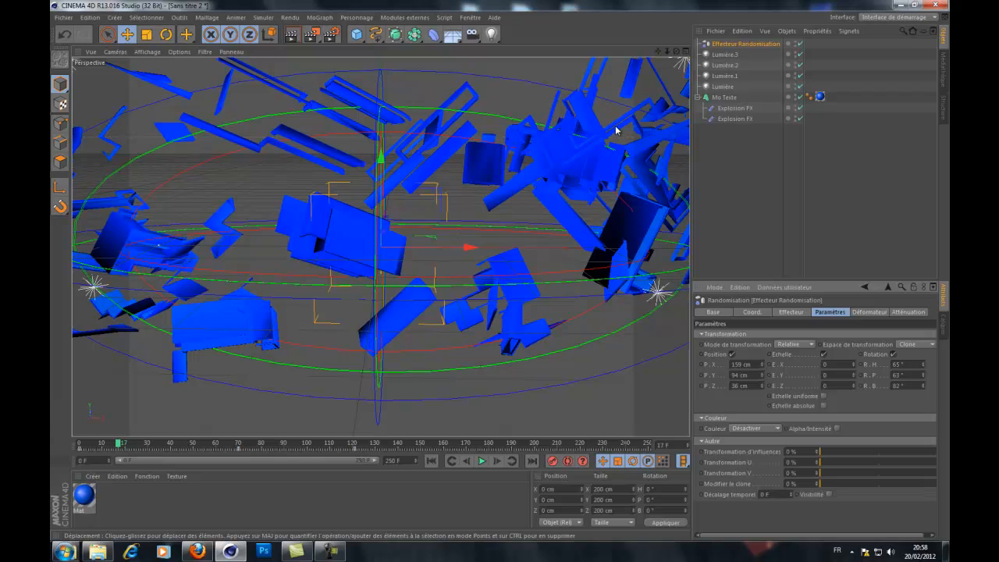
Select both Explosion FX deformers and delay their keyframe near frame 92 to about frame 130.
{"action": "left_click", "coordinate": [720, 109]}
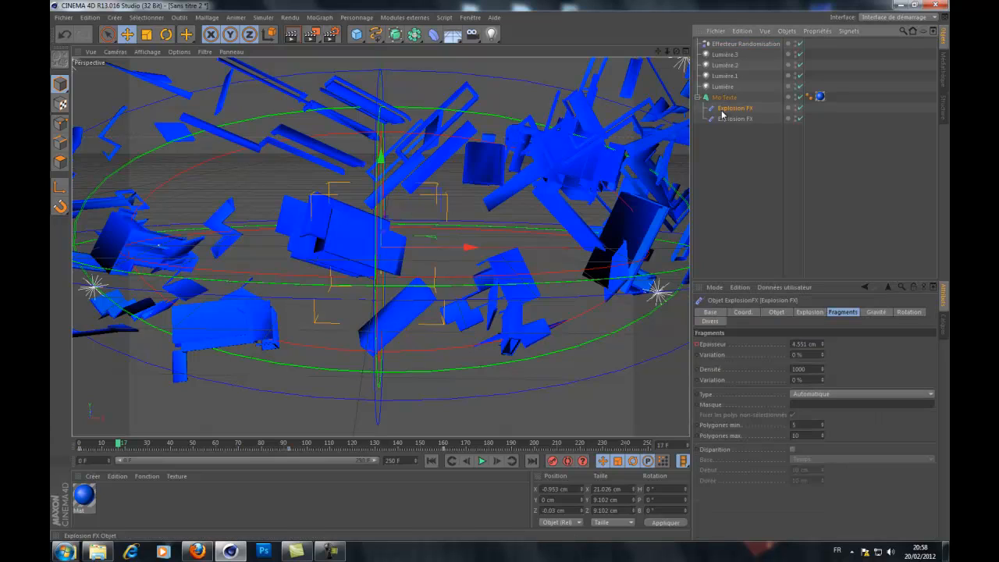
{"action": "left_click", "coordinate": [721, 119], "text": "ctrl"}
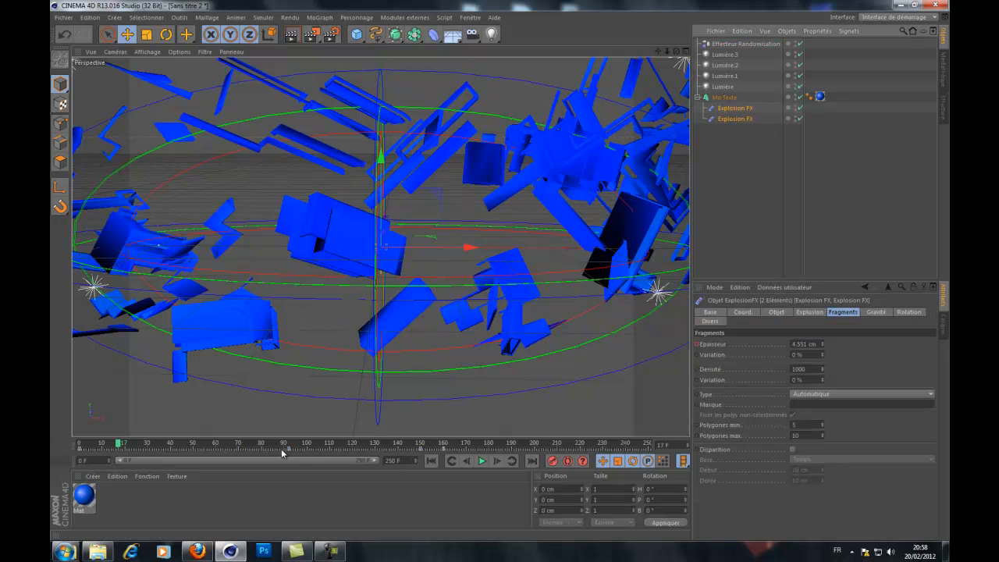
{"action": "left_click_drag", "start_coordinate": [288, 450], "coordinate": [385, 451]}
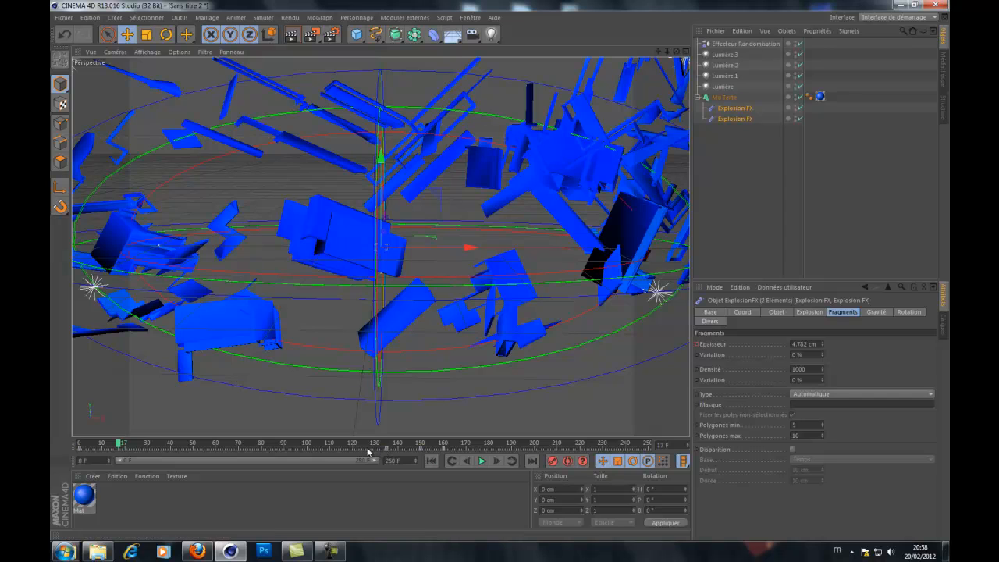
{"action": "mouse_move", "coordinate": [368, 452]}
{"action": "left_mouse_down"}
{"action": "mouse_move", "coordinate": [350, 451]}
{"action": "mouse_move", "coordinate": [390, 452]}
{"action": "mouse_move", "coordinate": [372, 446]}
{"action": "left_mouse_up"}
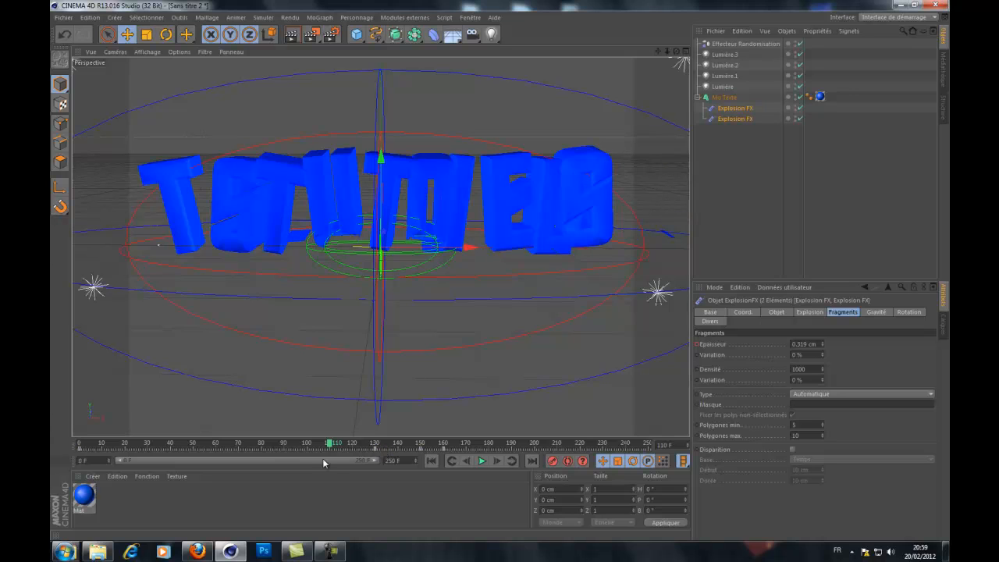
Play the animation from frame 0 to check the retimed assembly of the text, and return to the start.
{"action": "left_click_drag", "start_coordinate": [330, 445], "coordinate": [54, 430]}
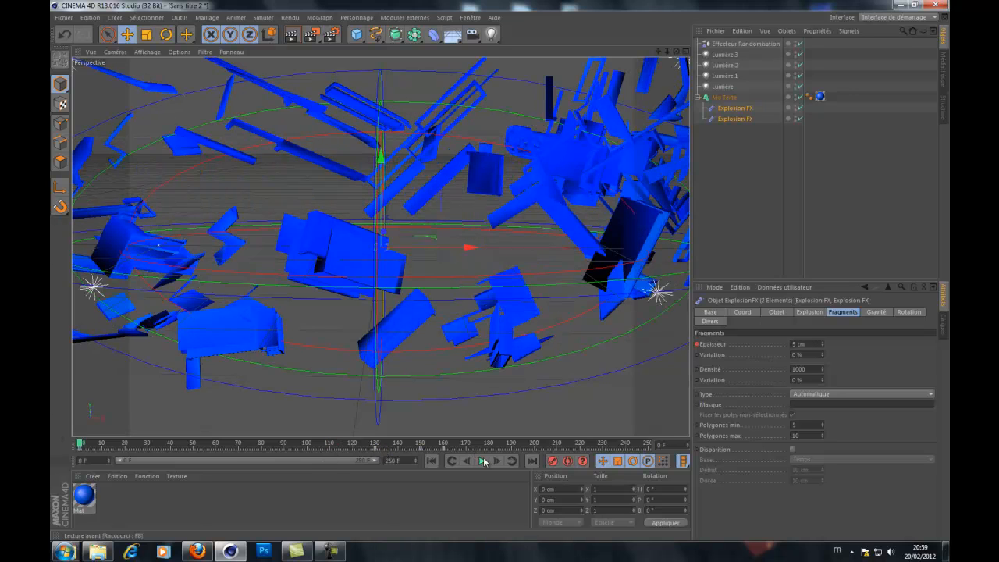
{"action": "left_click", "coordinate": [484, 461]}
{"action": "left_click", "coordinate": [758, 200]}
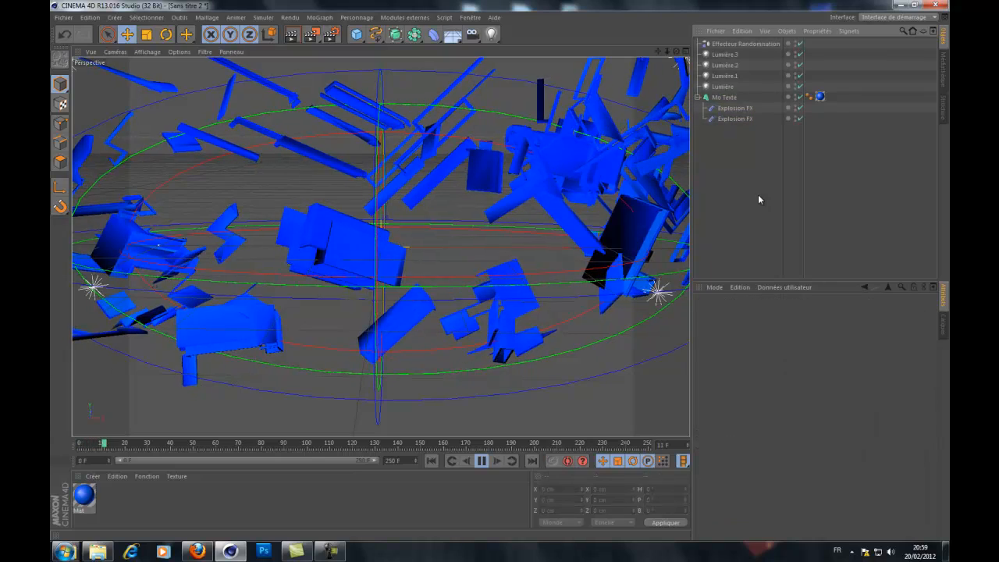
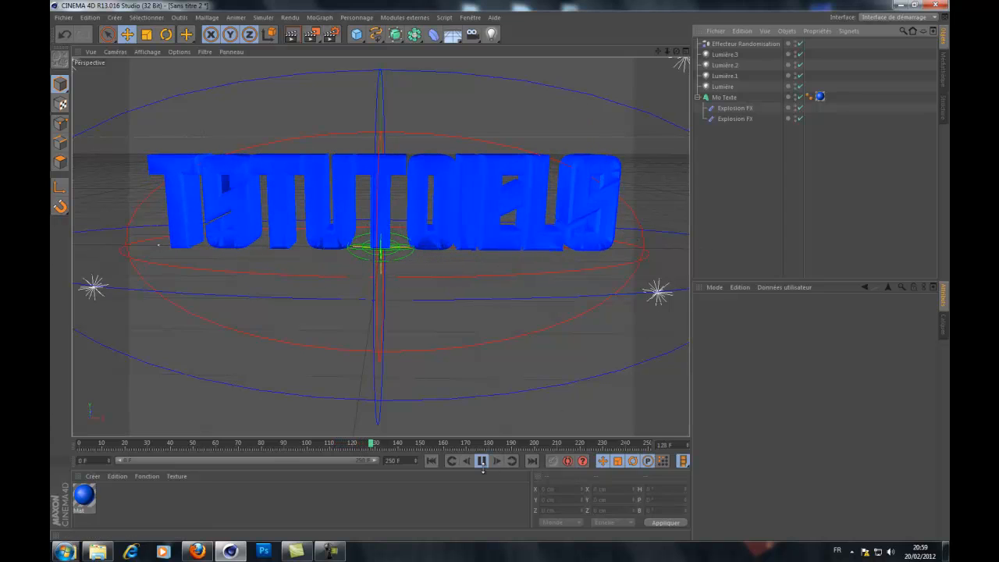
{"action": "left_click", "coordinate": [483, 461]}
{"action": "left_click", "coordinate": [430, 460]}
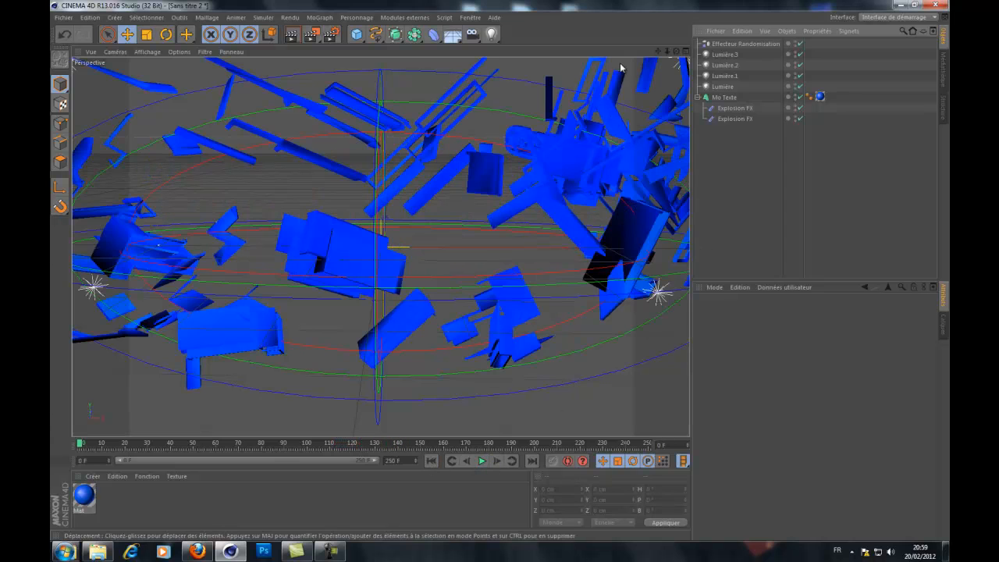
{"action": "left_click", "coordinate": [320, 17]}
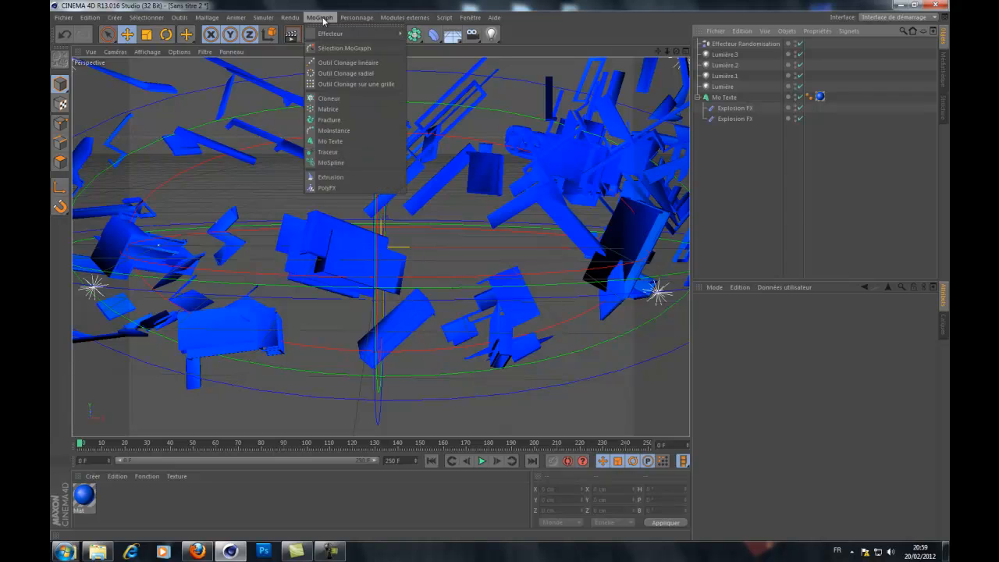
{"action": "left_click", "coordinate": [320, 17]}
{"action": "left_click_drag", "start_coordinate": [429, 36], "coordinate": [671, 78]}
{"action": "left_click_drag", "start_coordinate": [738, 46], "coordinate": [719, 150]}
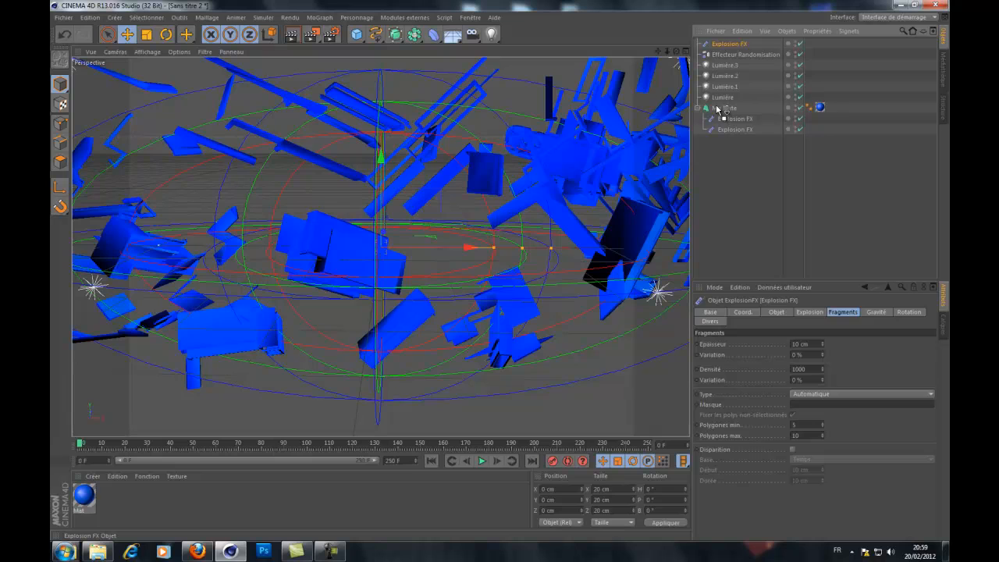
{"action": "left_click_drag", "start_coordinate": [719, 109], "coordinate": [719, 109]}
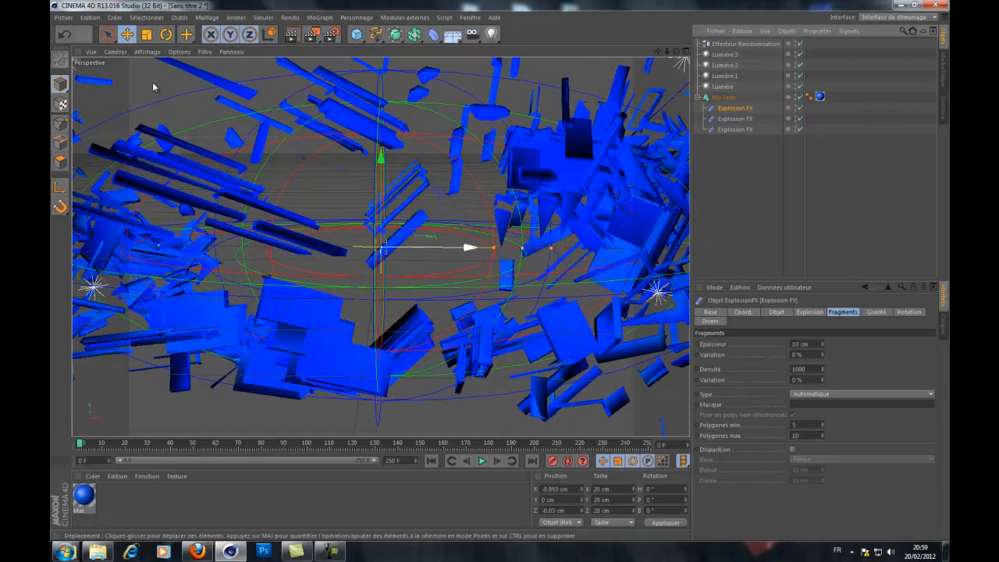
{"action": "left_click_drag", "start_coordinate": [734, 107], "coordinate": [722, 43]}
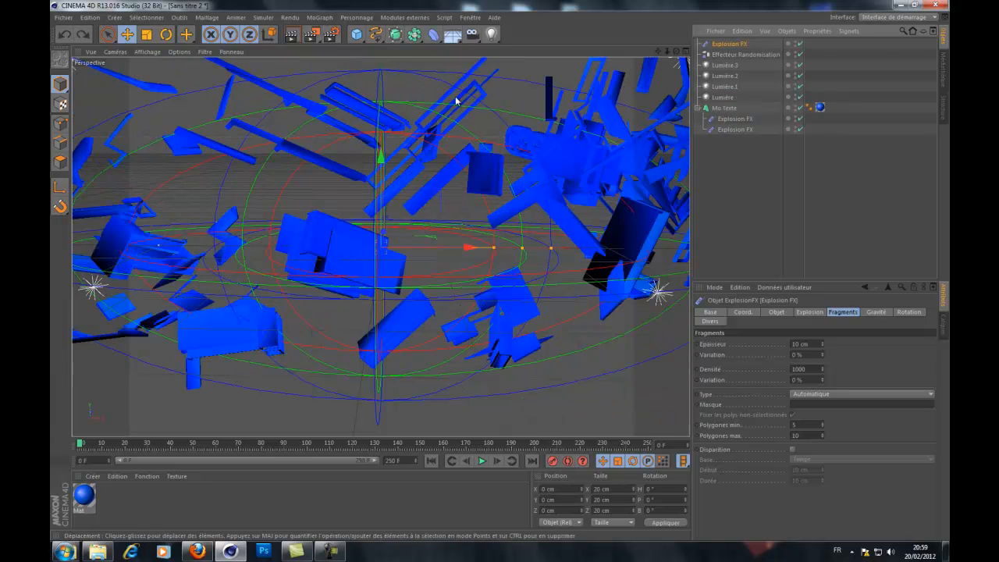
{"action": "key", "text": "Delete"}
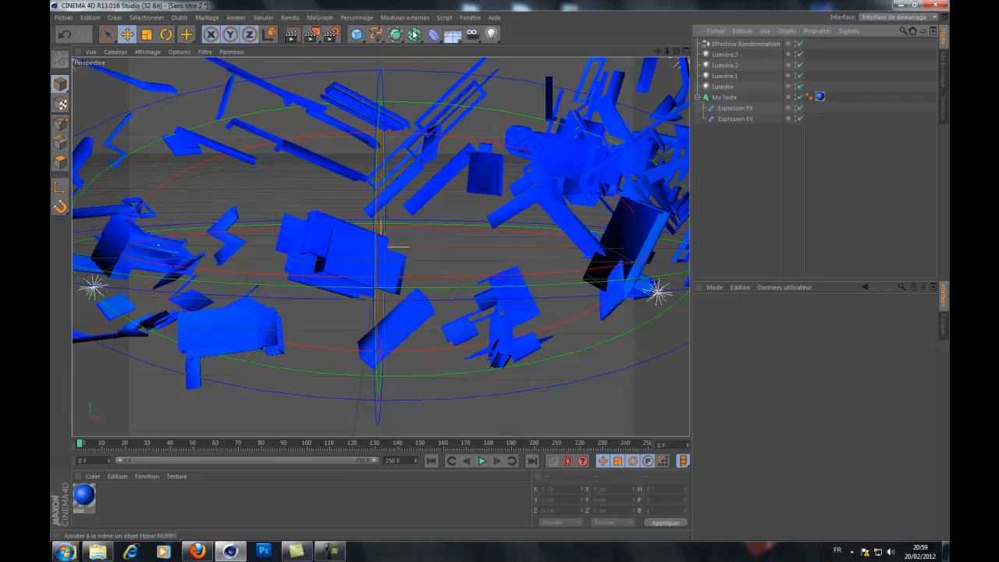
Try a third Explosion FX deformer inside Mo Texte, stretched to an X scale of 2.35.
{"action": "left_click_drag", "start_coordinate": [434, 35], "coordinate": [660, 83]}
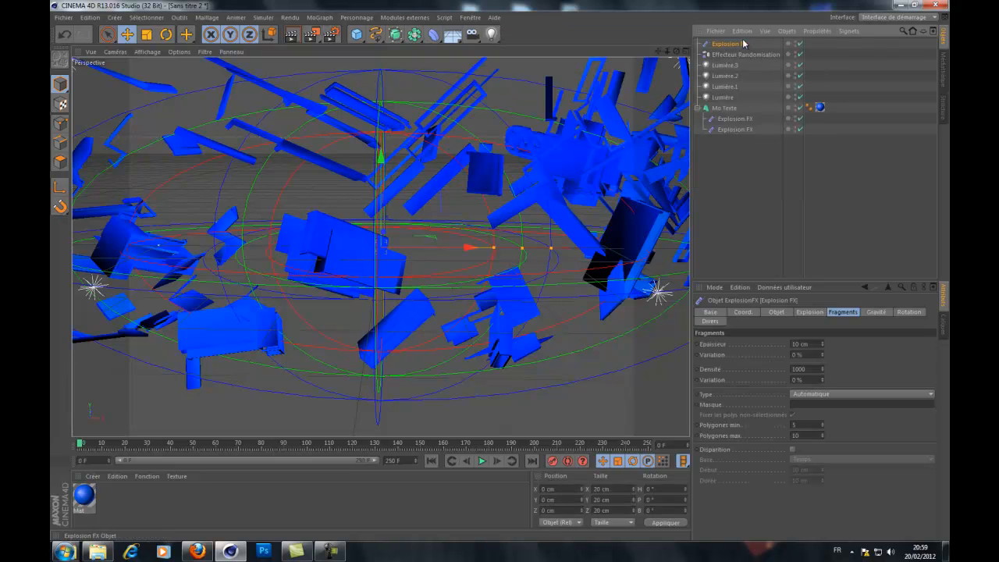
{"action": "left_click_drag", "start_coordinate": [737, 117], "coordinate": [733, 114]}
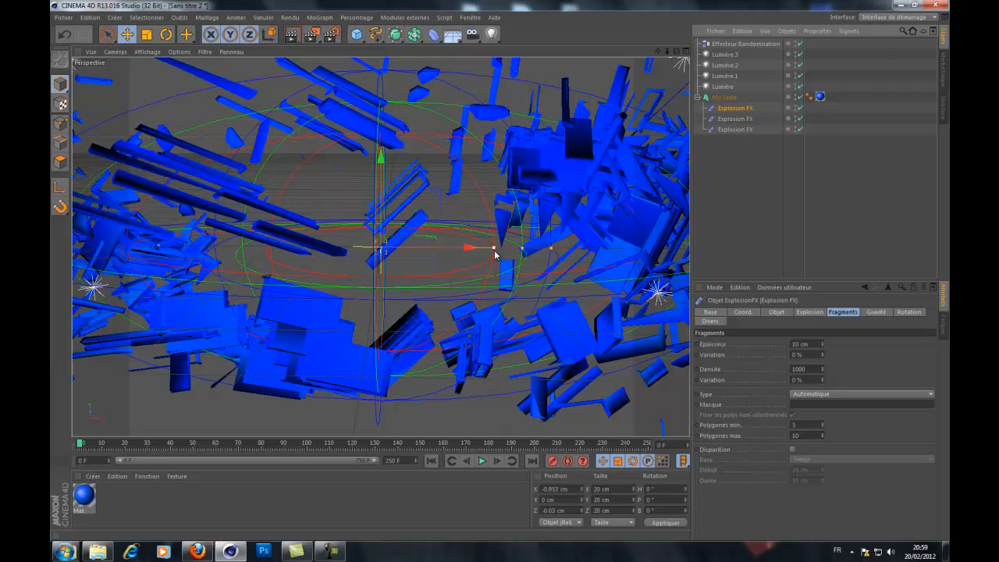
{"action": "left_click", "coordinate": [743, 312]}
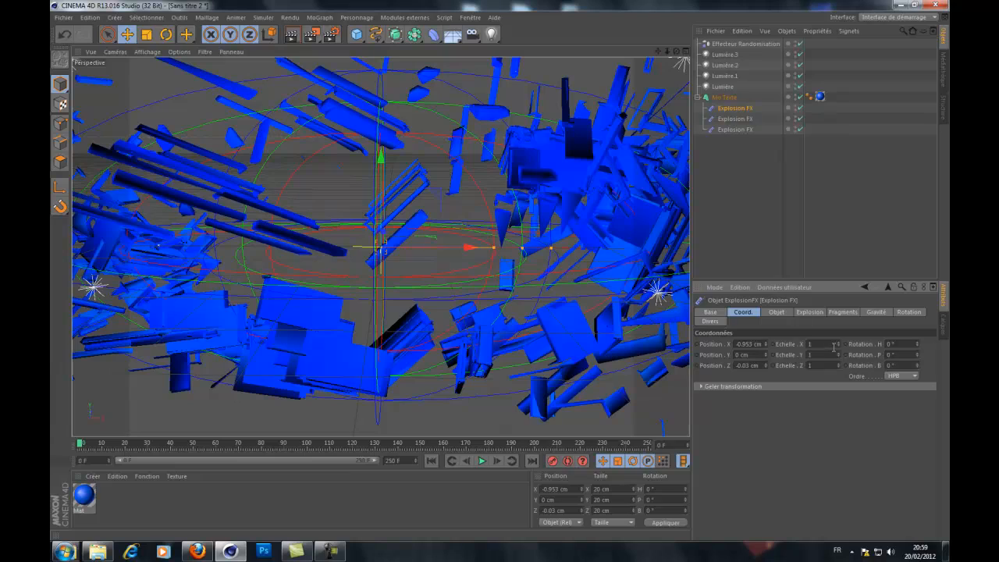
{"action": "left_click_drag", "start_coordinate": [841, 348], "coordinate": [837, 358]}
{"action": "mouse_move", "coordinate": [861, 118]}
{"action": "left_mouse_down"}
{"action": "mouse_move", "coordinate": [841, 372]}
{"action": "mouse_move", "coordinate": [839, 354]}
{"action": "mouse_move", "coordinate": [831, 384]}
{"action": "mouse_move", "coordinate": [836, 345]}
{"action": "left_mouse_up"}
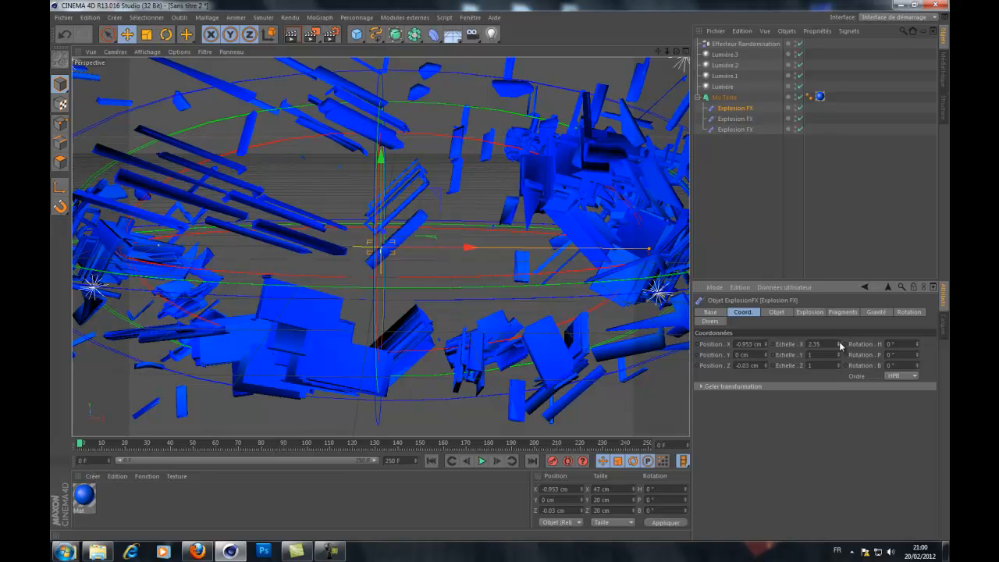
{"action": "left_click", "coordinate": [726, 110]}
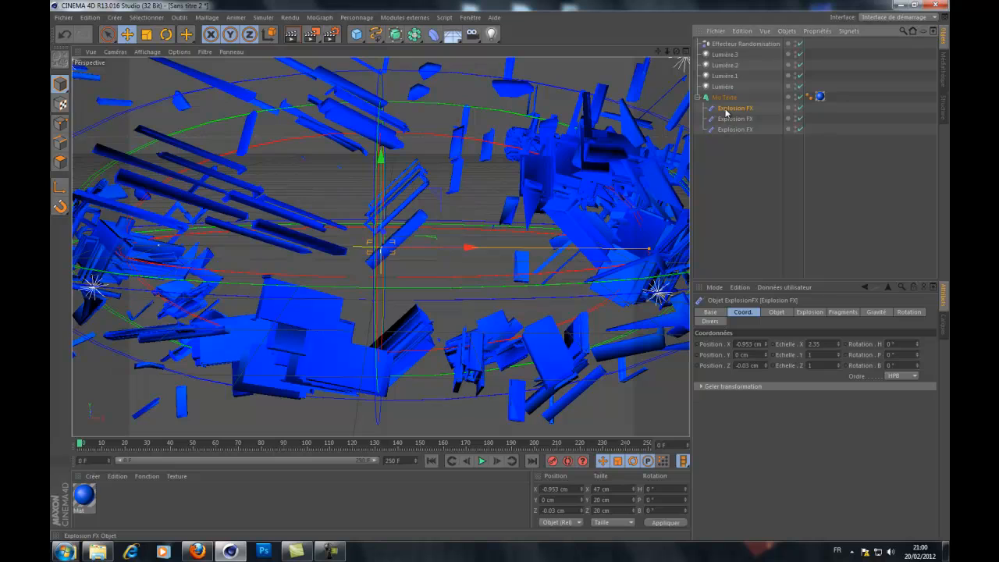
{"action": "left_click", "coordinate": [726, 129]}
{"action": "key", "text": "Delete"}
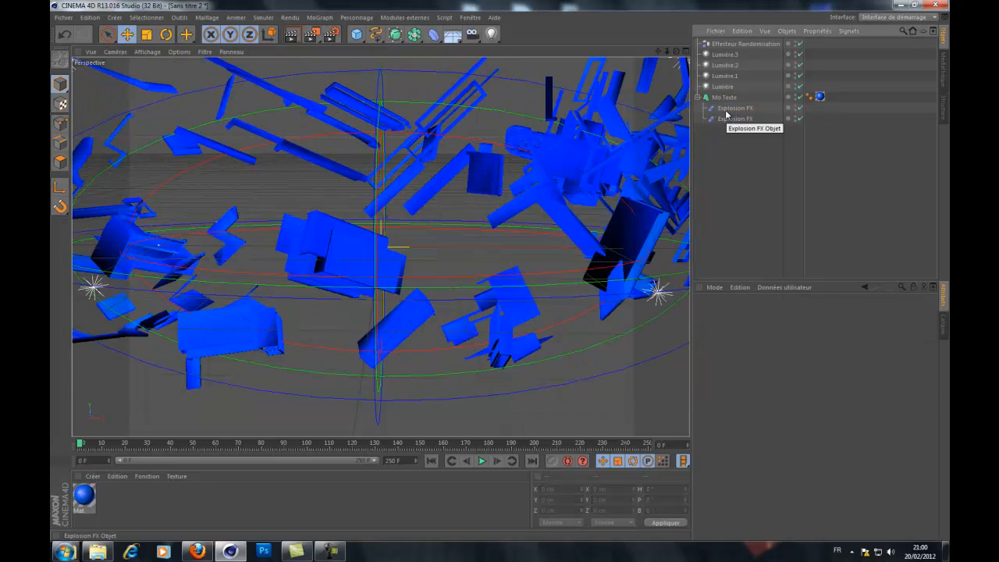
Delete the first Explosion FX deformer under Mo Texte and add two new Explosion FX deformers to the scene.
{"action": "left_click", "coordinate": [726, 110]}
{"action": "key", "text": "Delete"}
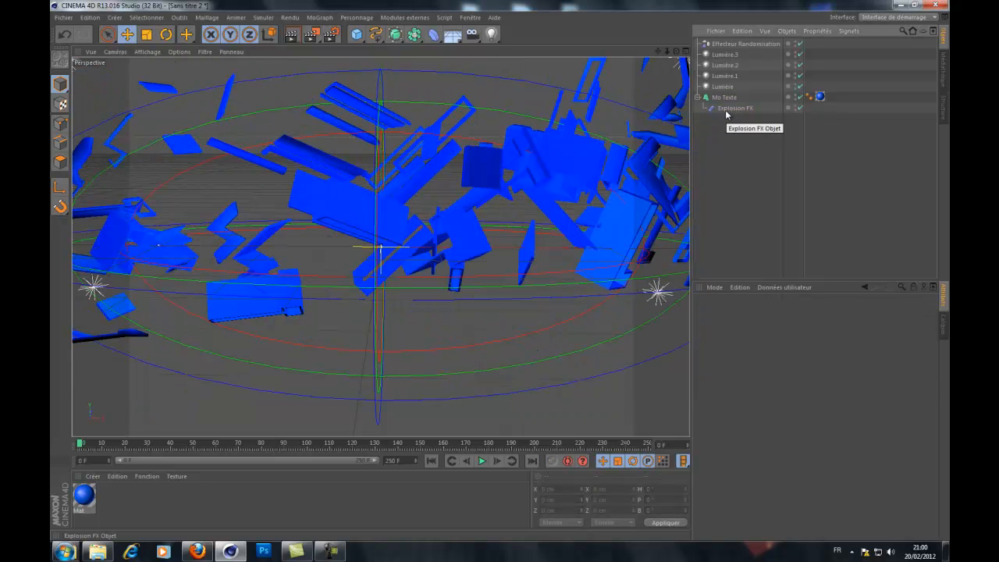
{"action": "left_click_drag", "start_coordinate": [437, 37], "coordinate": [647, 83]}
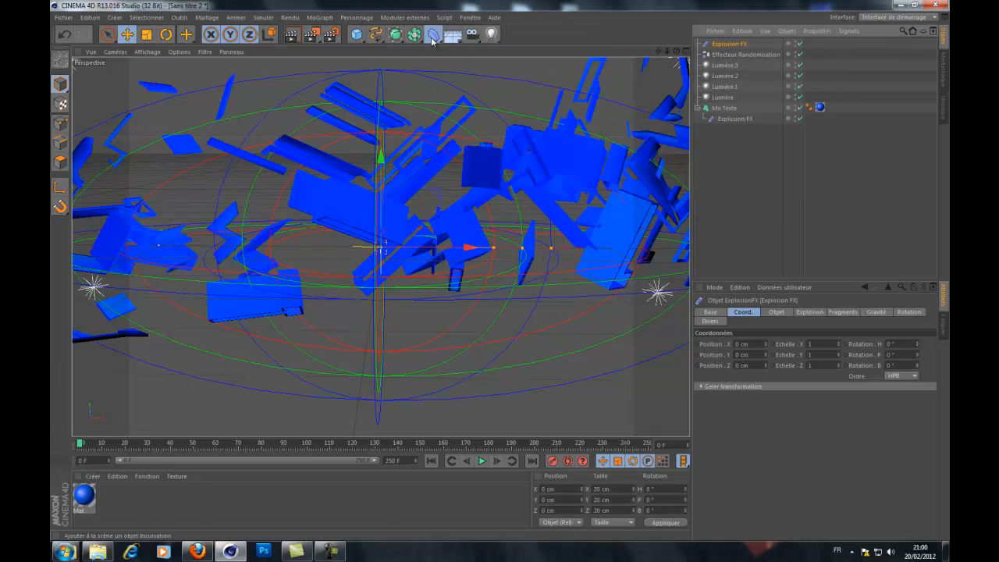
{"action": "left_click_drag", "start_coordinate": [434, 34], "coordinate": [659, 88]}
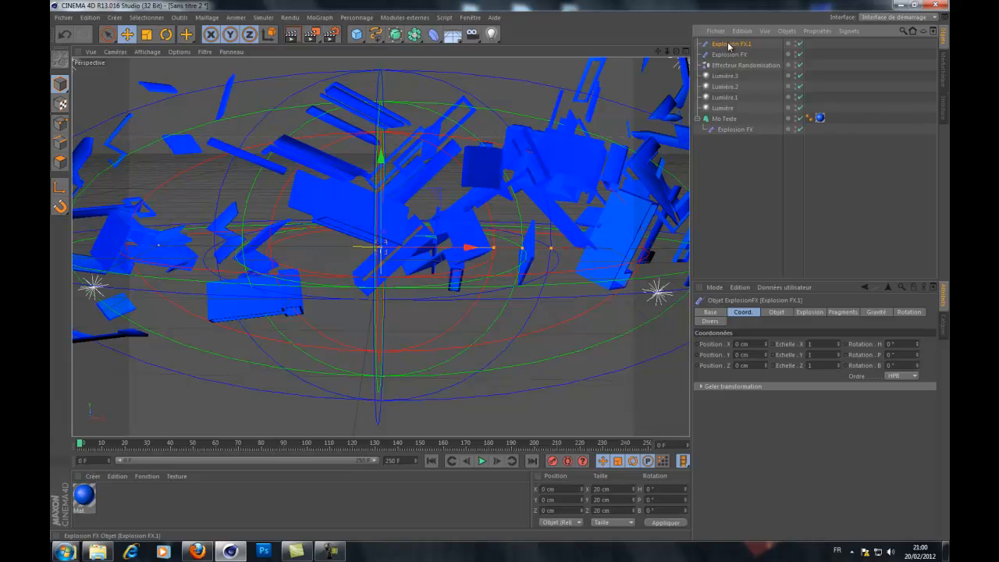
Rename the remaining Explosion FX deformer under Mo Texte as GROS.
{"action": "double_click", "coordinate": [725, 131]}
{"action": "left_click_drag", "start_coordinate": [761, 130], "coordinate": [50, 65]}
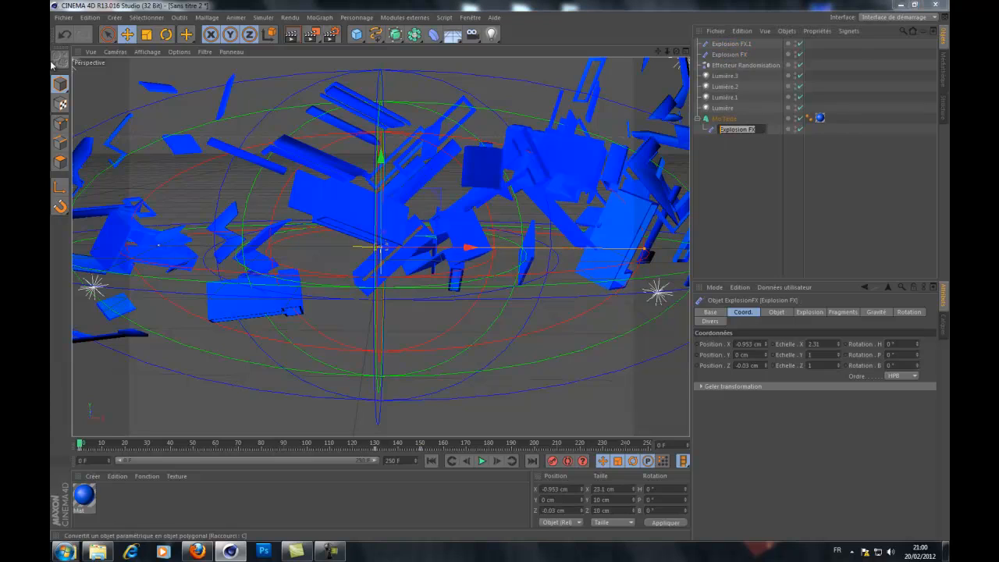
{"action": "type", "text": "GRO"}
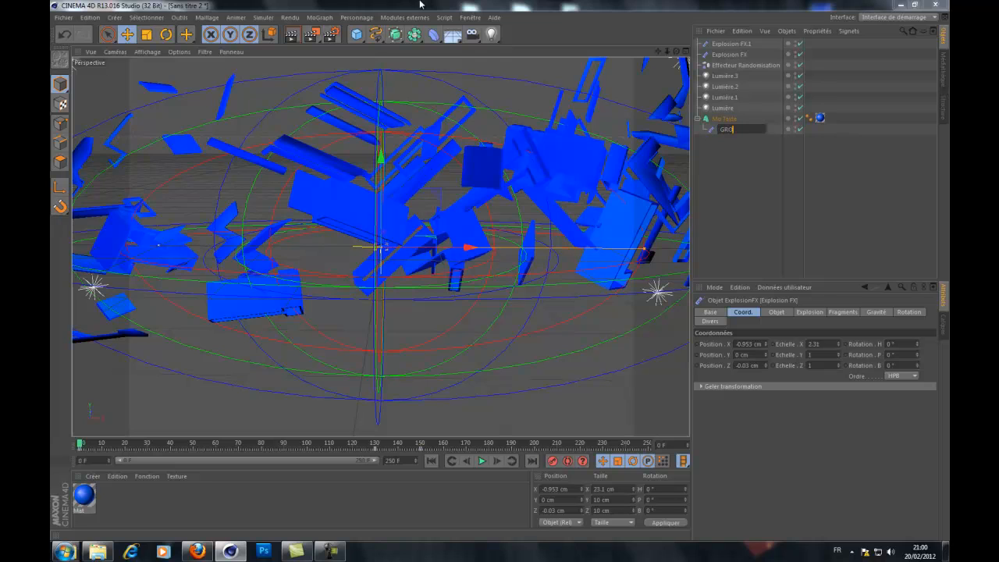
{"action": "type", "text": "S"}
{"action": "key", "text": "Return"}
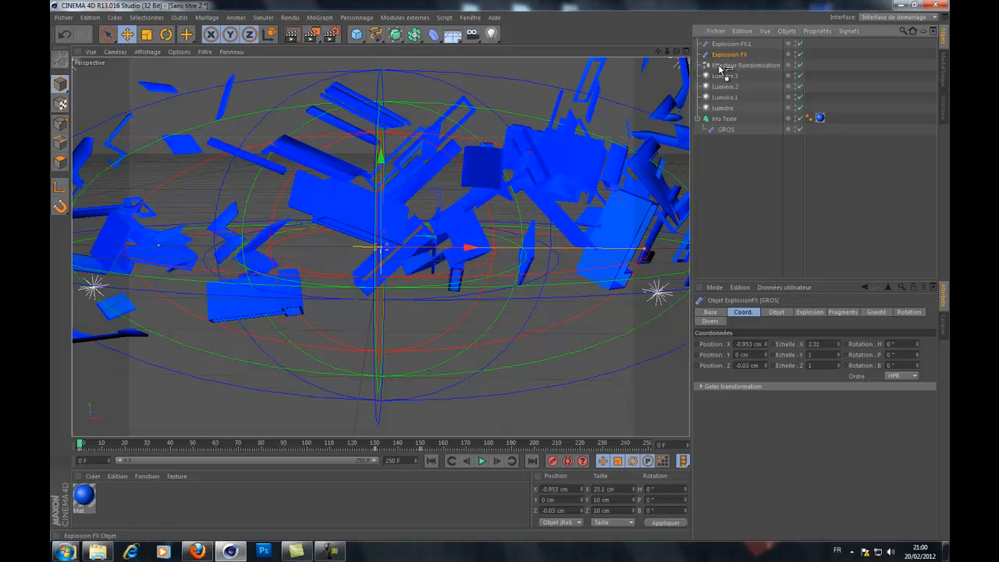
Nest both new Explosion FX deformers under Mo Texte and move them apart along X, Explosion FX to about 264 cm and Explosion FX.1 to the opposite side.
{"action": "left_click_drag", "start_coordinate": [723, 123], "coordinate": [722, 109]}
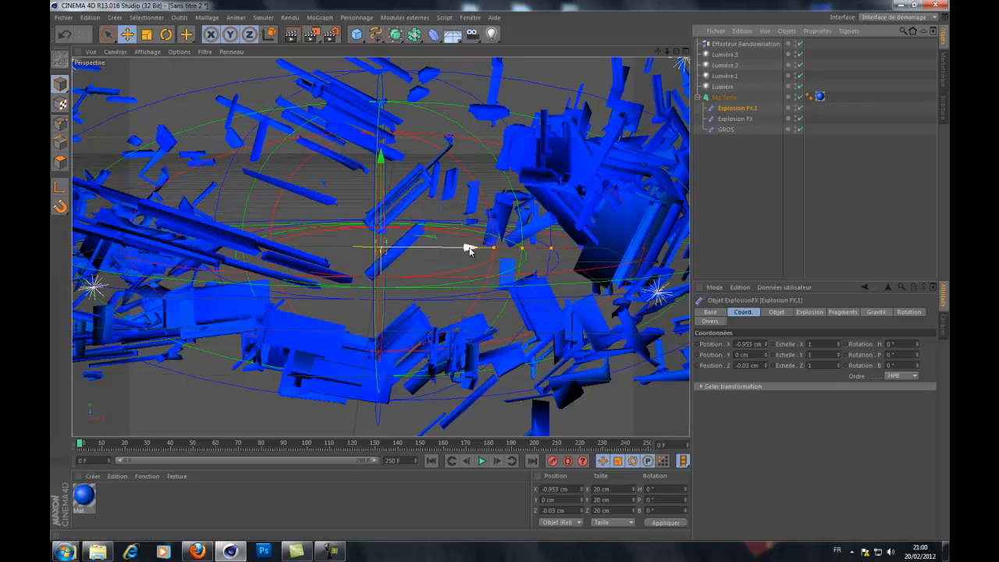
{"action": "mouse_move", "coordinate": [469, 249]}
{"action": "left_mouse_down"}
{"action": "mouse_move", "coordinate": [457, 261]}
{"action": "mouse_move", "coordinate": [296, 269]}
{"action": "left_mouse_up"}
{"action": "left_click", "coordinate": [734, 120]}
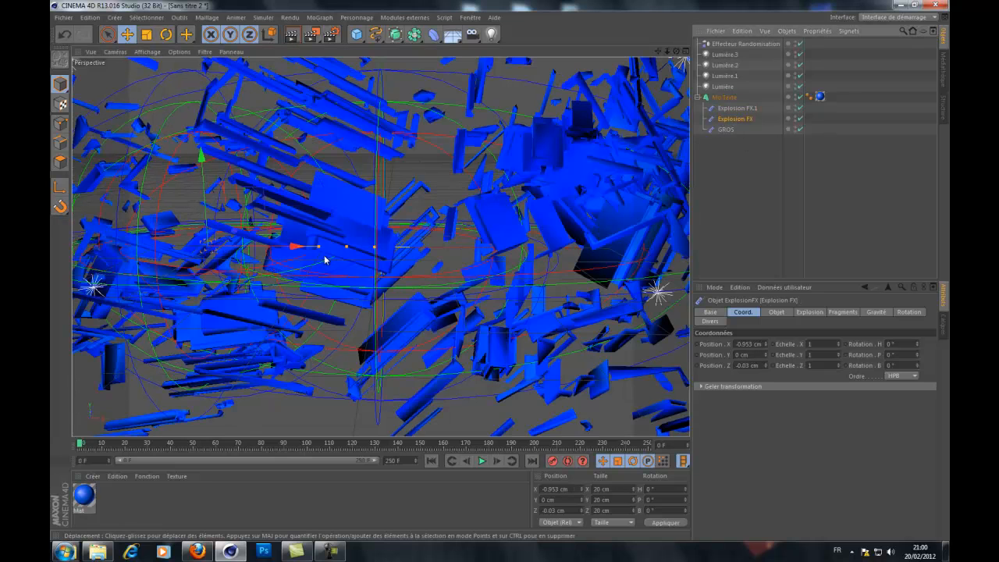
{"action": "mouse_move", "coordinate": [483, 250]}
{"action": "left_mouse_down"}
{"action": "mouse_move", "coordinate": [587, 249]}
{"action": "mouse_move", "coordinate": [618, 263]}
{"action": "left_mouse_up"}
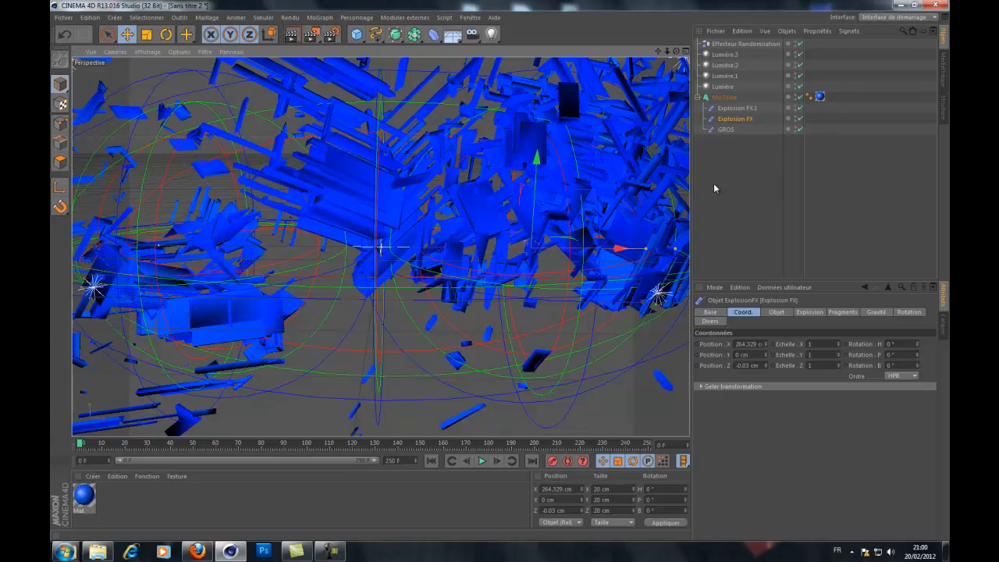
Examine the Temps parameter of Explosion FX and GROS, scrubbing to about frame 150 and back to frame 0.
{"action": "left_click", "coordinate": [787, 316]}
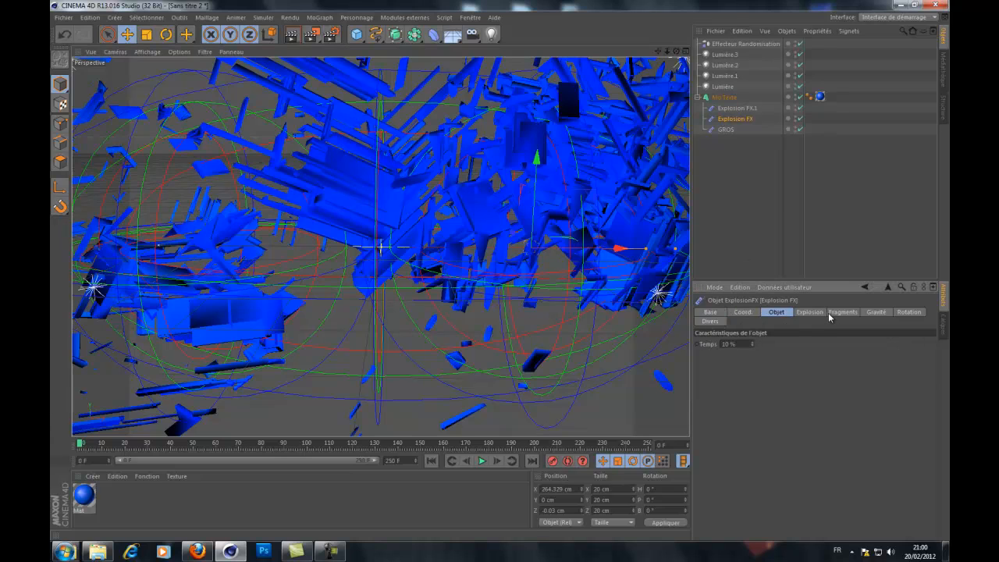
{"action": "left_click", "coordinate": [812, 315]}
{"action": "left_click", "coordinate": [792, 315]}
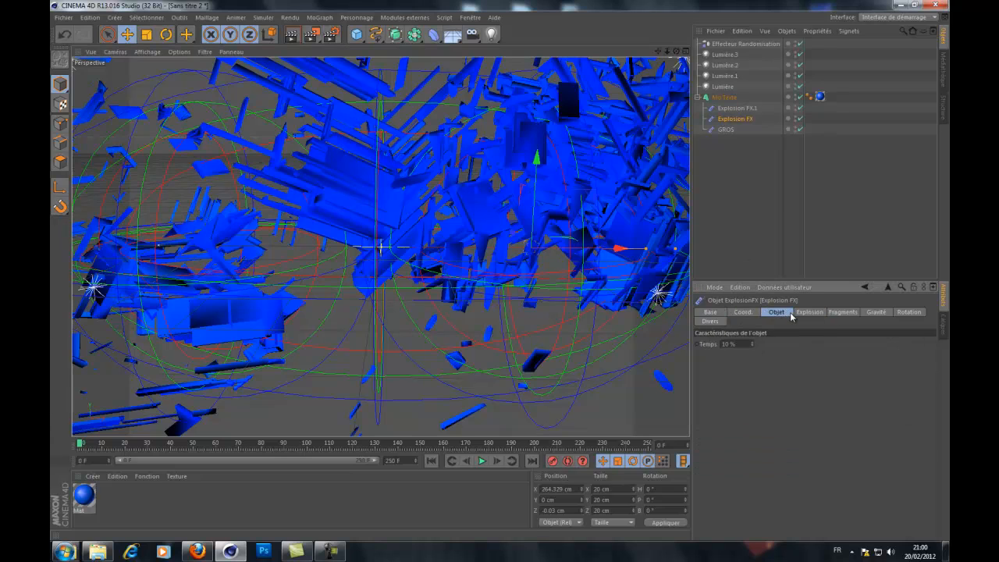
{"action": "left_click", "coordinate": [724, 129]}
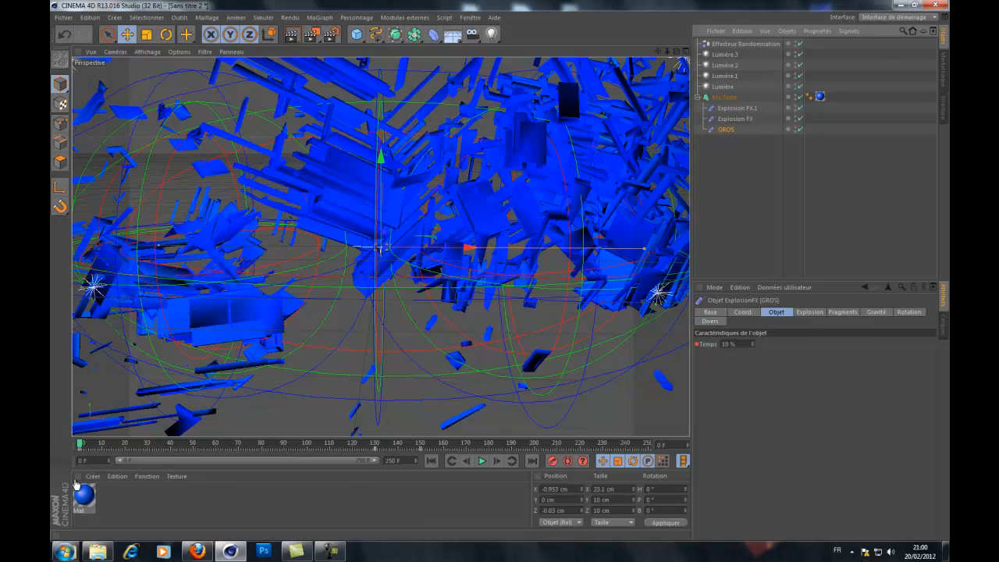
{"action": "left_click_drag", "start_coordinate": [81, 446], "coordinate": [401, 457]}
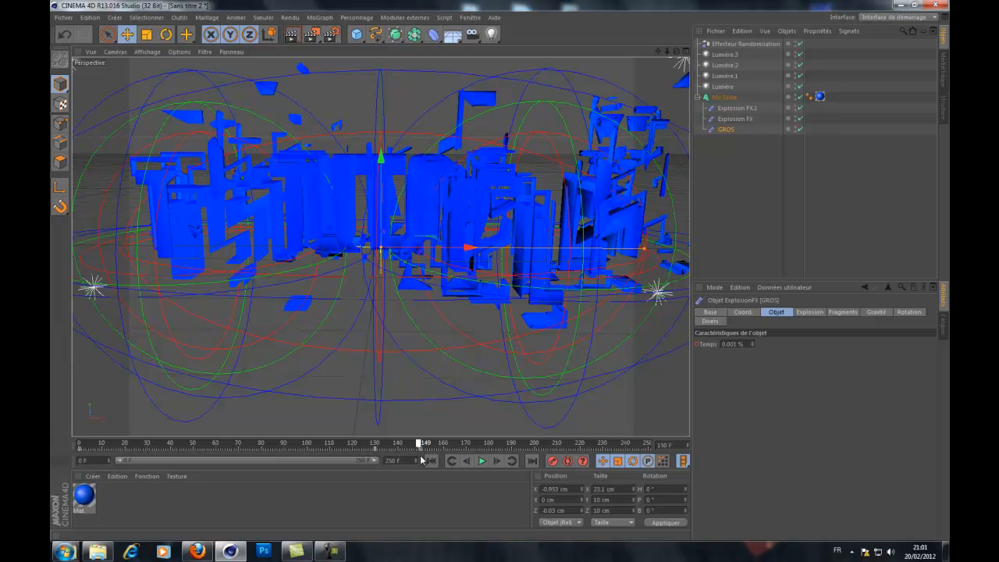
{"action": "left_click_drag", "start_coordinate": [145, 464], "coordinate": [50, 456]}
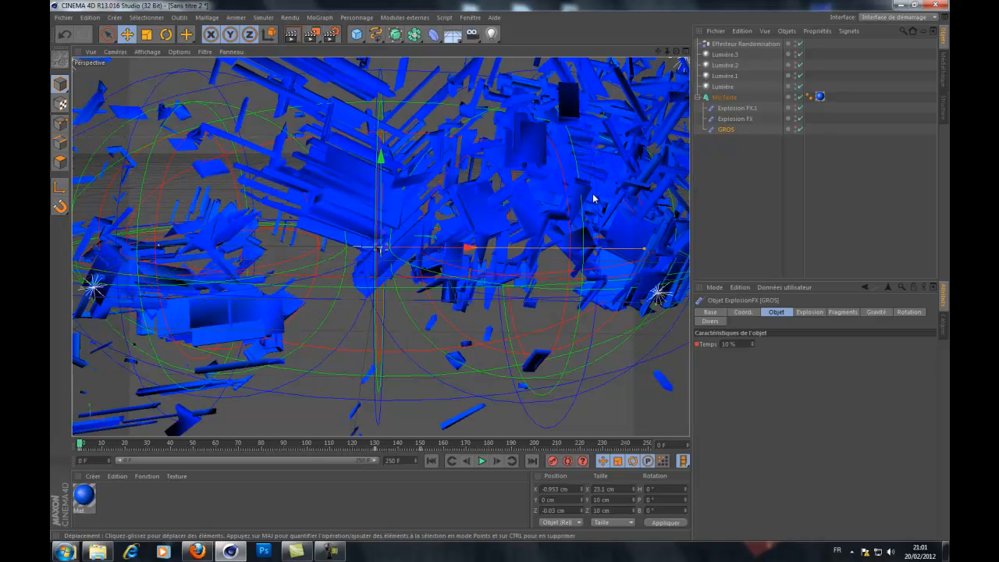
Keyframe the Temps parameter of Explosion FX at 10 % on frame 0 and 0 % on frame 150.
{"action": "left_click", "coordinate": [730, 119]}
{"action": "left_click", "coordinate": [697, 344], "text": "ctrl"}
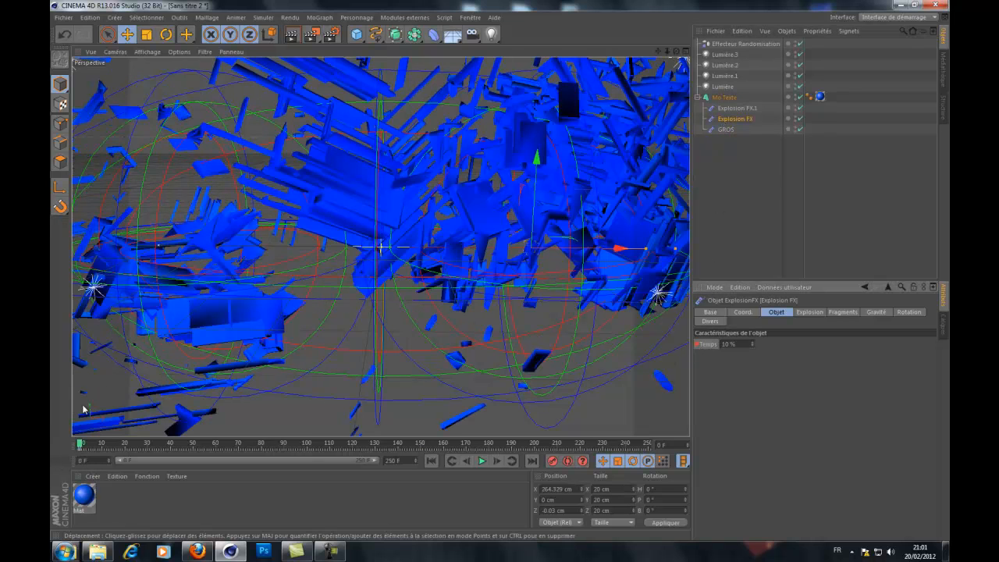
{"action": "left_click_drag", "start_coordinate": [331, 448], "coordinate": [420, 455]}
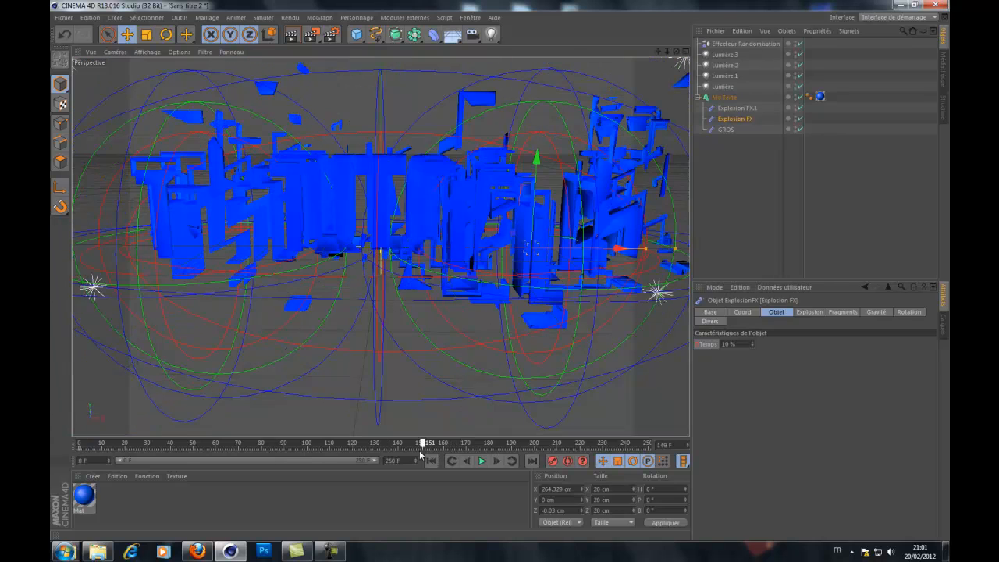
{"action": "left_click", "coordinate": [497, 461]}
{"action": "left_click", "coordinate": [747, 344]}
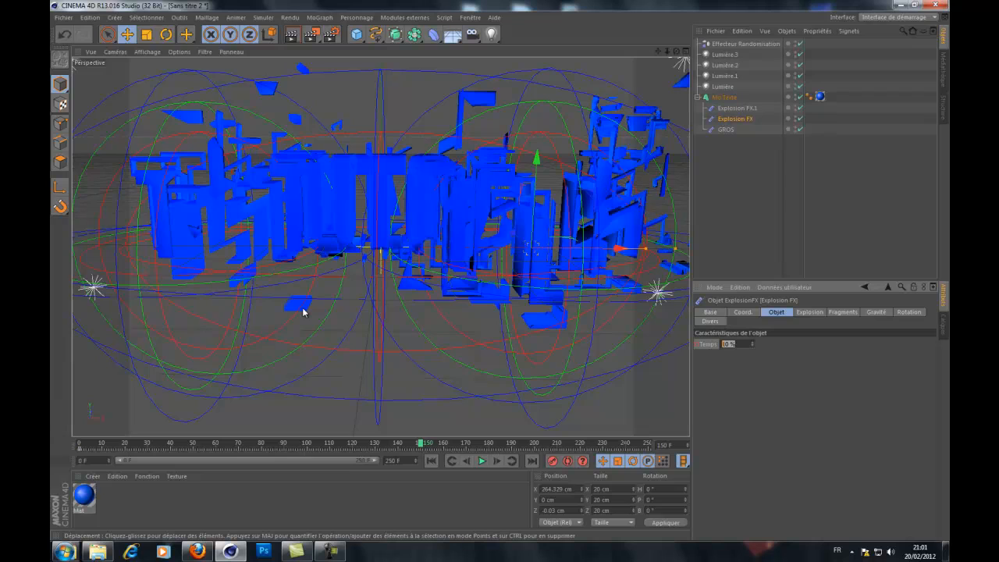
{"action": "key", "text": "Return"}
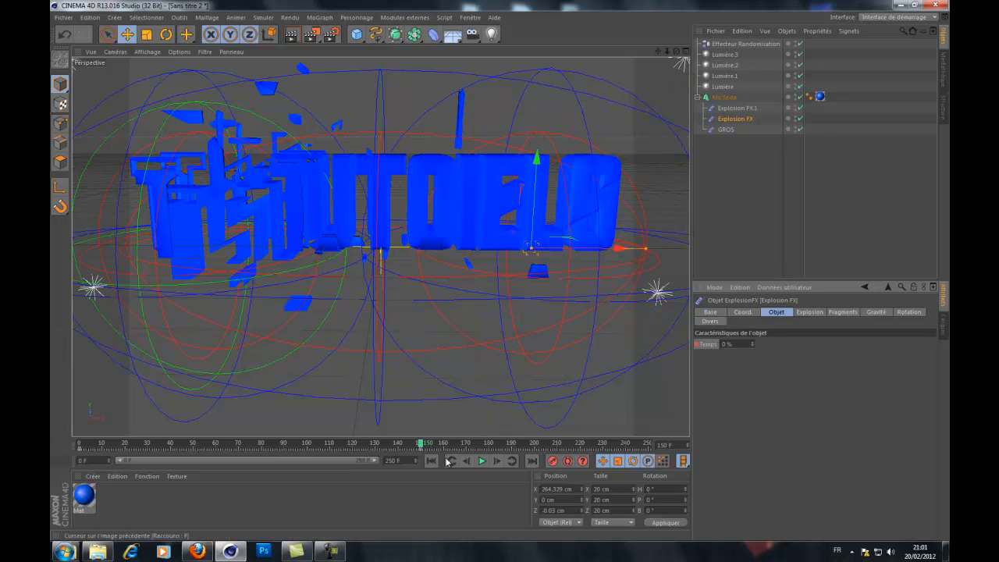
Keyframe the Temps parameter of Explosion FX.1 at 10 % on frame 0 and 0 % on frame 150.
{"action": "left_click_drag", "start_coordinate": [424, 446], "coordinate": [217, 449]}
{"action": "left_click_drag", "start_coordinate": [50, 455], "coordinate": [50, 456]}
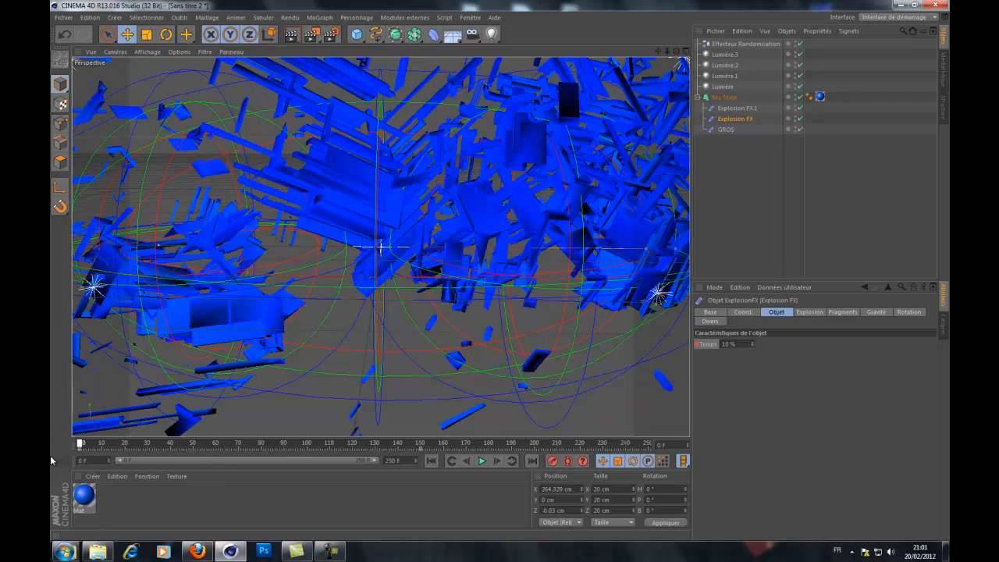
{"action": "left_click", "coordinate": [728, 107]}
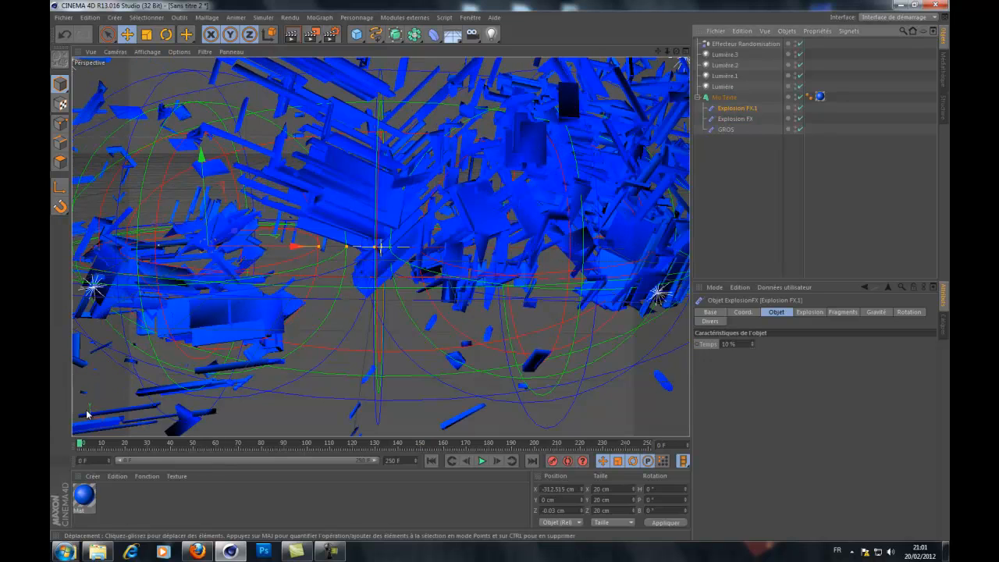
{"action": "left_click", "coordinate": [698, 344], "text": "ctrl"}
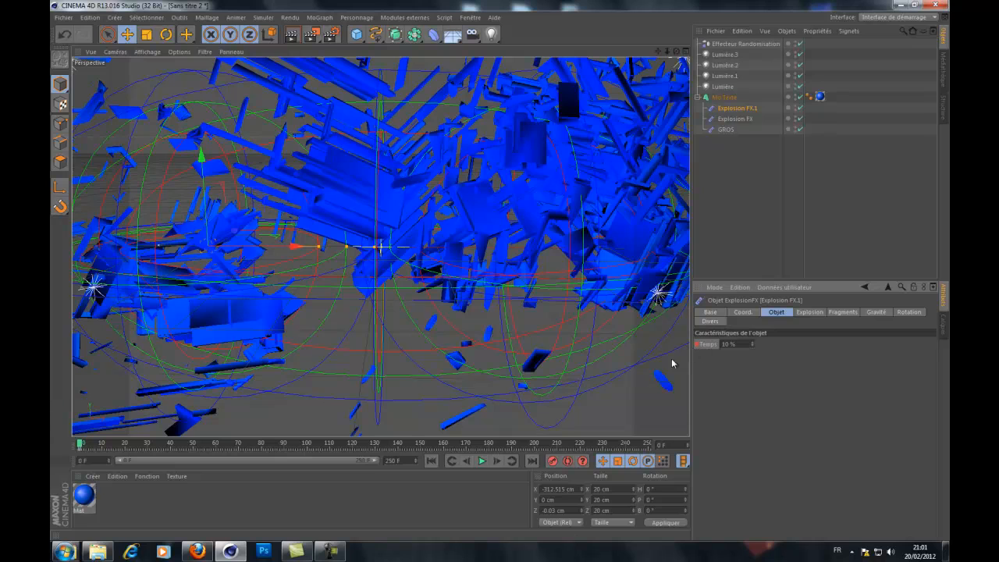
{"action": "left_click", "coordinate": [420, 449]}
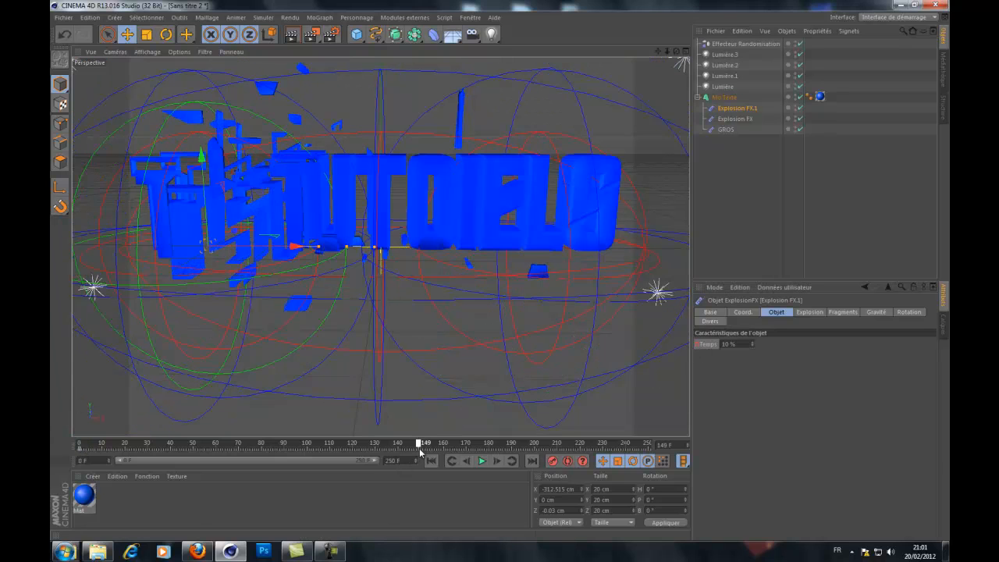
{"action": "left_click", "coordinate": [748, 344]}
{"action": "key", "text": "Return"}
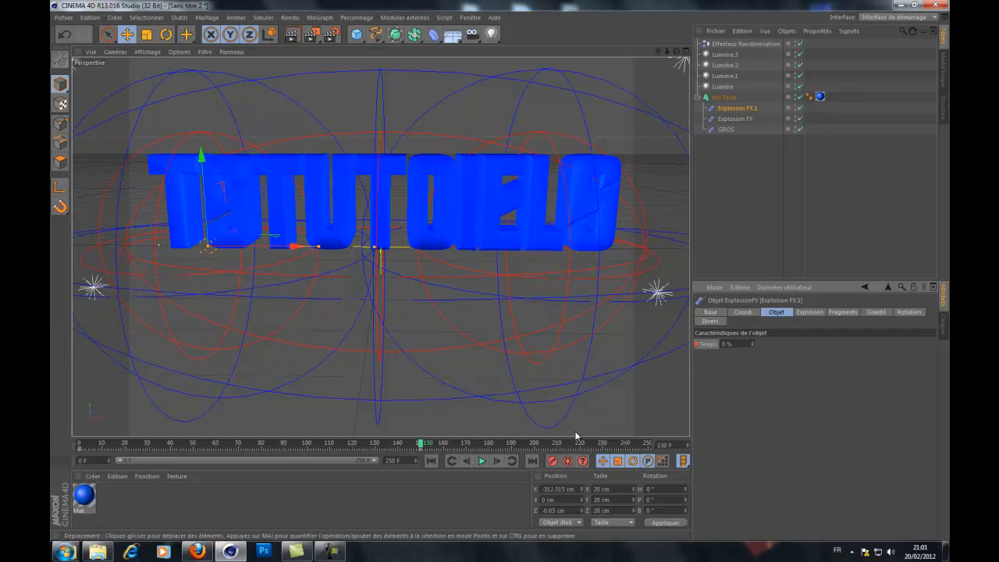
Play the animation with nothing selected to check how the text fragments assemble, and return to frame 0.
{"action": "left_click", "coordinate": [482, 461]}
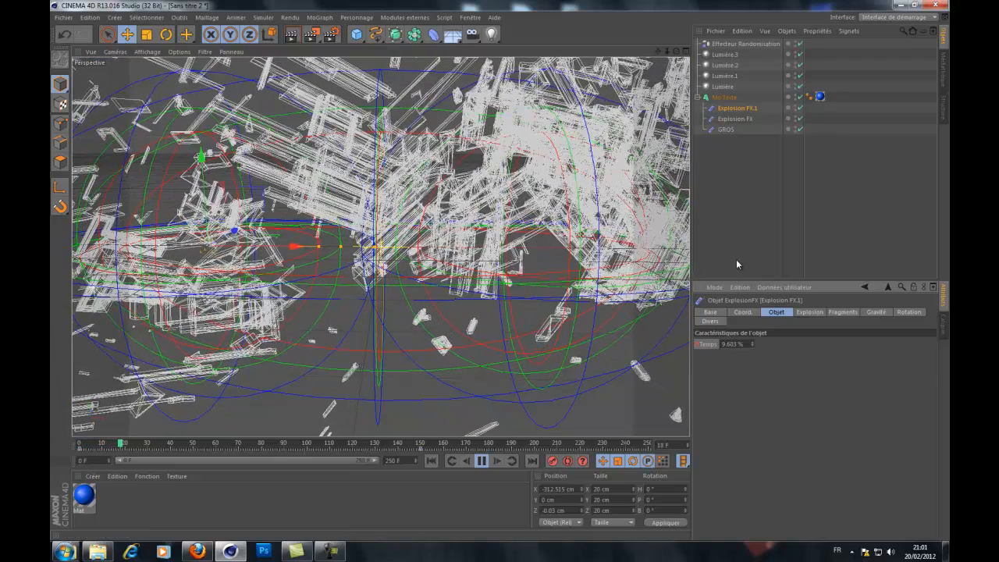
{"action": "left_click", "coordinate": [733, 227]}
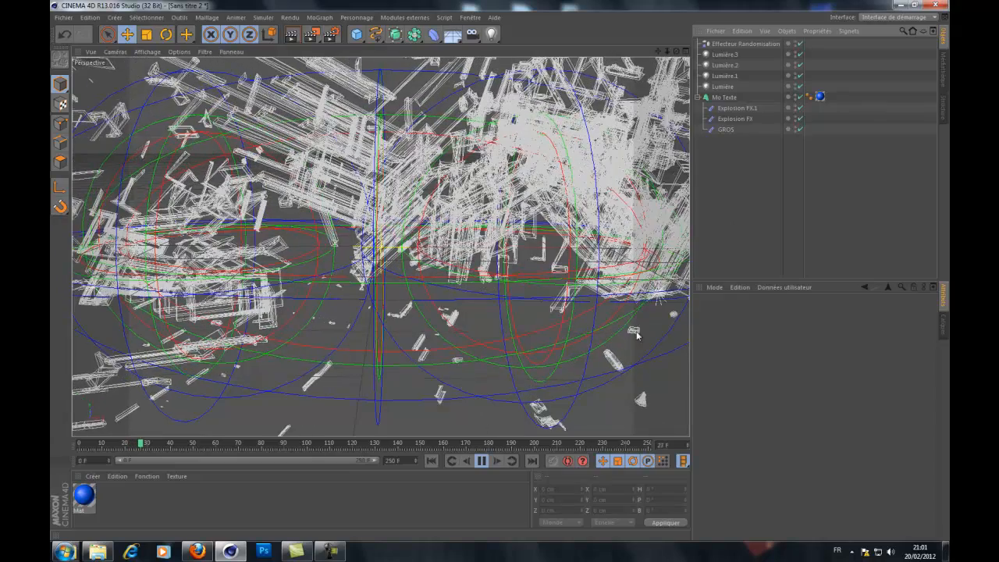
{"action": "left_click", "coordinate": [481, 461]}
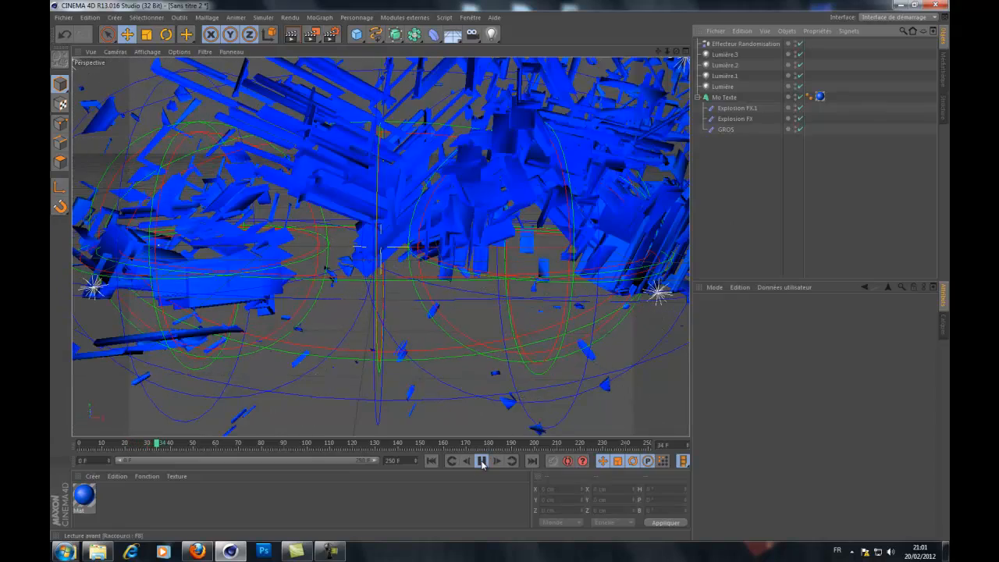
{"action": "left_click", "coordinate": [482, 462]}
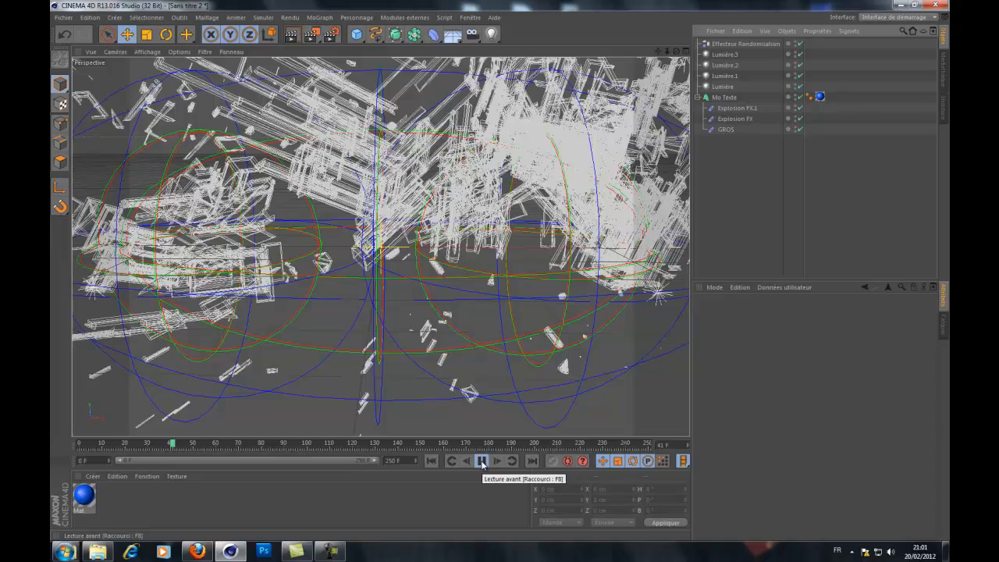
{"action": "left_click", "coordinate": [482, 462]}
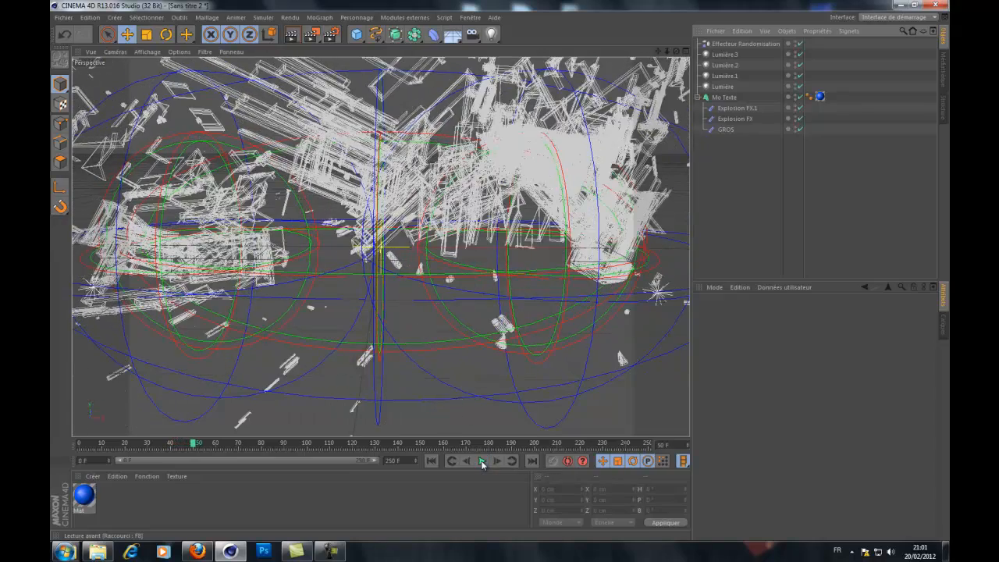
{"action": "left_click", "coordinate": [482, 462]}
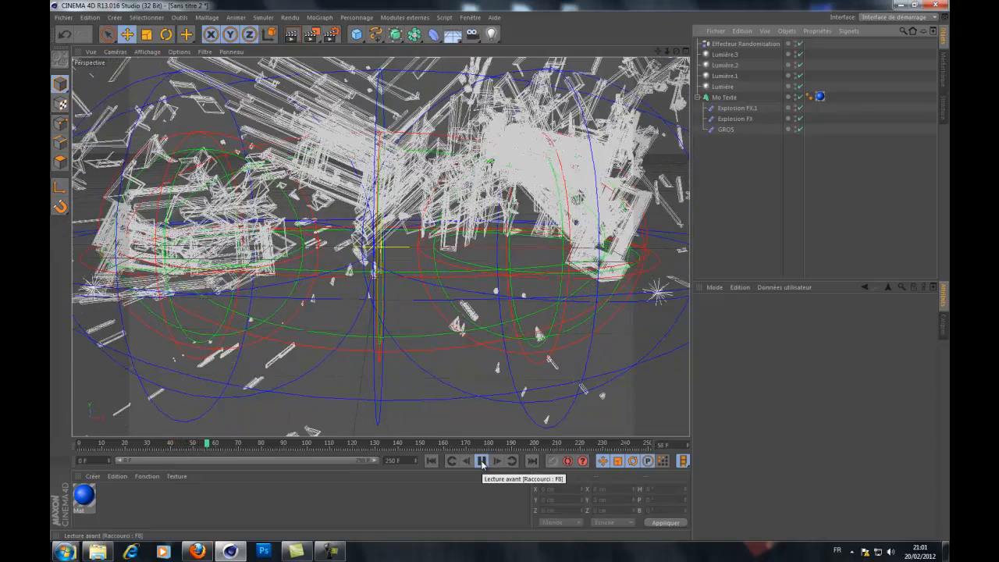
{"action": "left_click", "coordinate": [482, 462]}
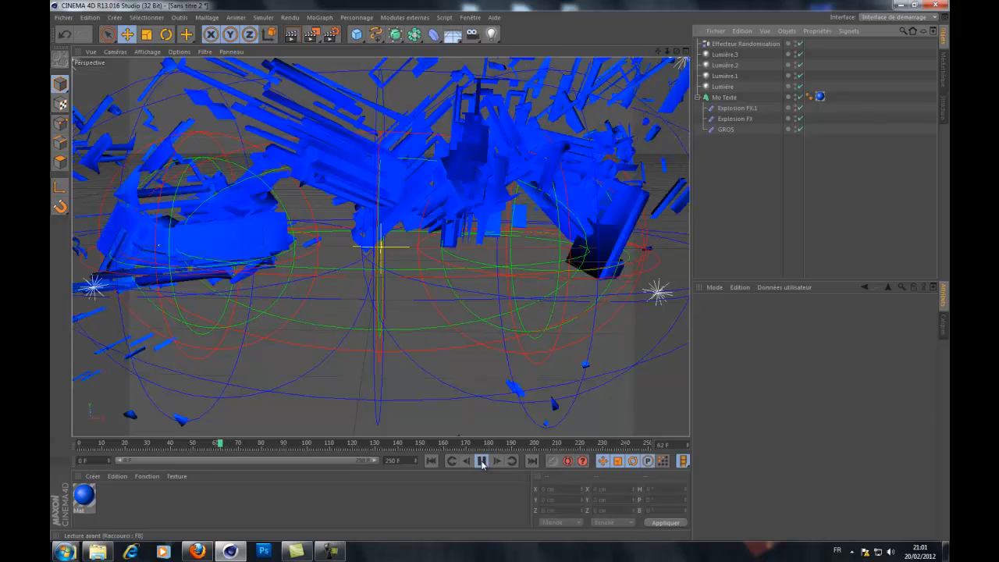
{"action": "left_click", "coordinate": [482, 462]}
{"action": "left_click", "coordinate": [482, 462]}
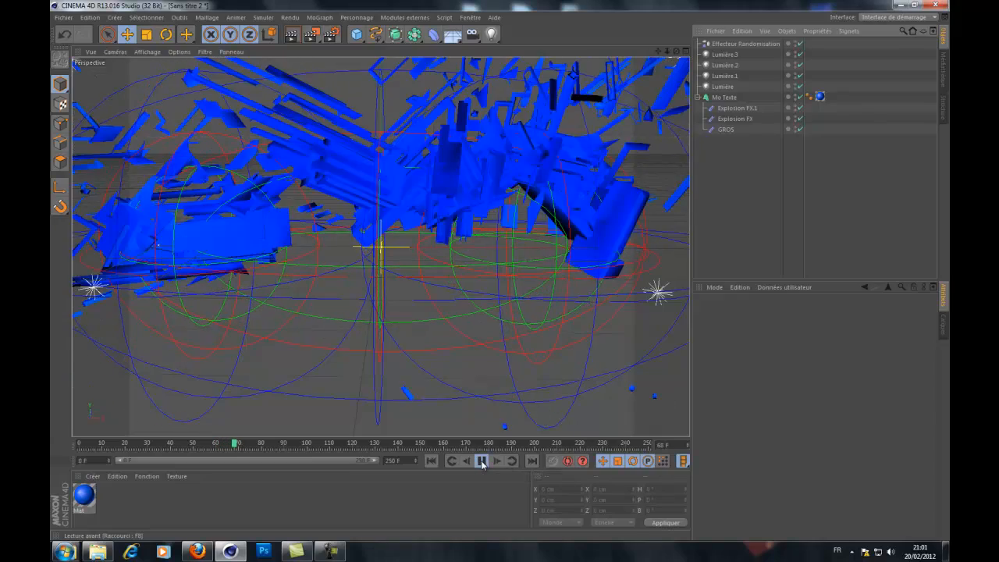
{"action": "left_click", "coordinate": [482, 462]}
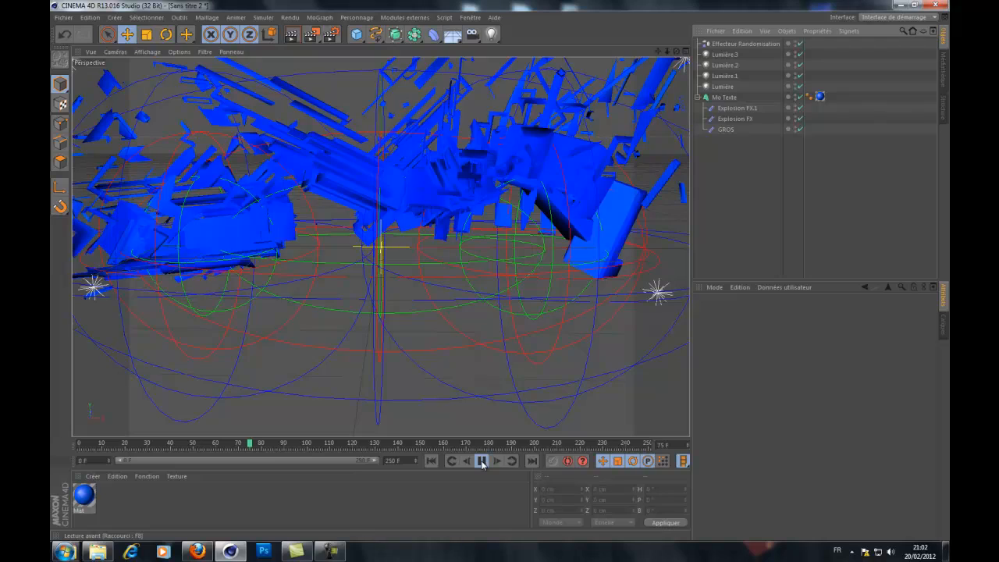
{"action": "left_click", "coordinate": [483, 462]}
{"action": "left_click", "coordinate": [482, 462]}
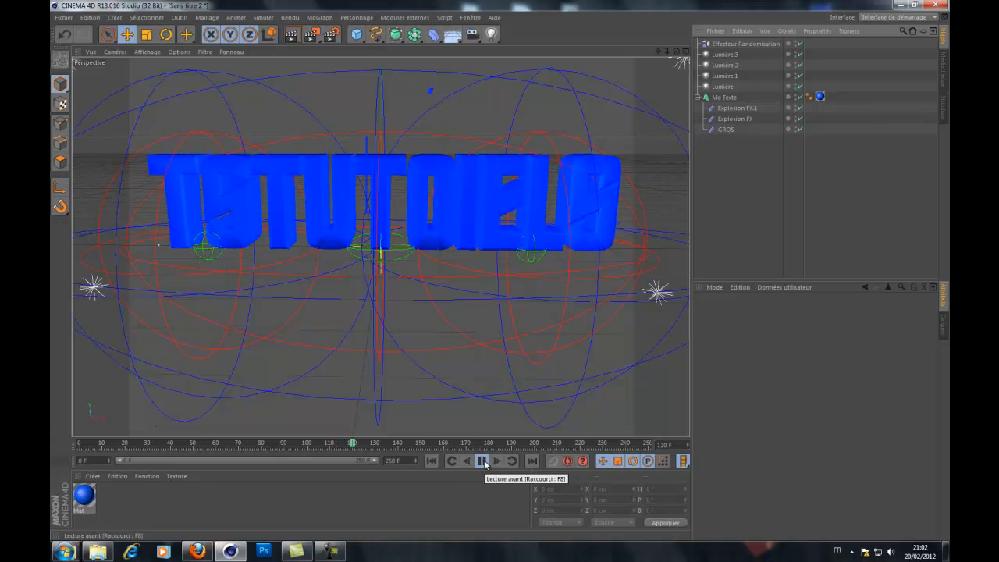
{"action": "left_click", "coordinate": [483, 462]}
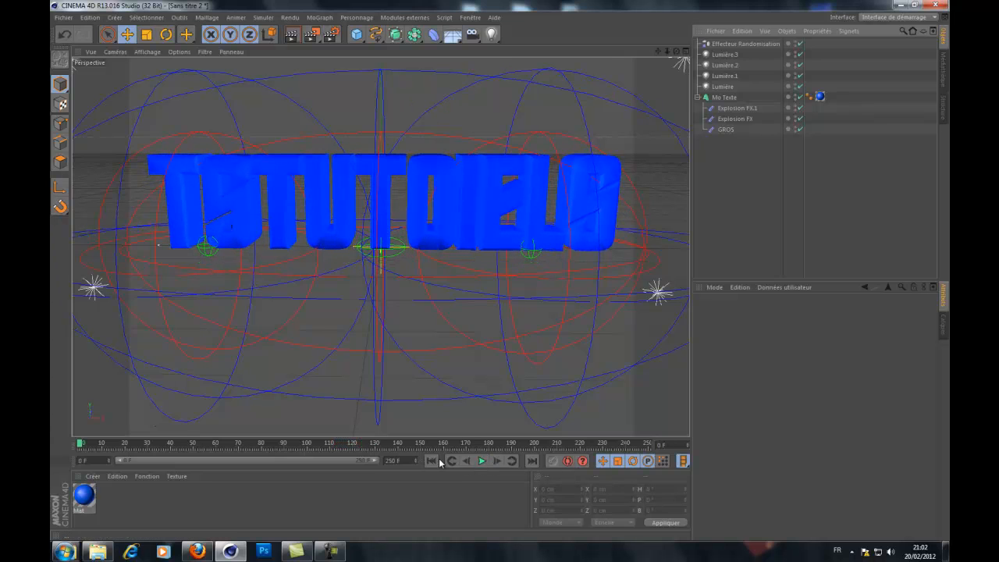
{"action": "left_click", "coordinate": [436, 460]}
{"action": "left_click", "coordinate": [337, 551]}
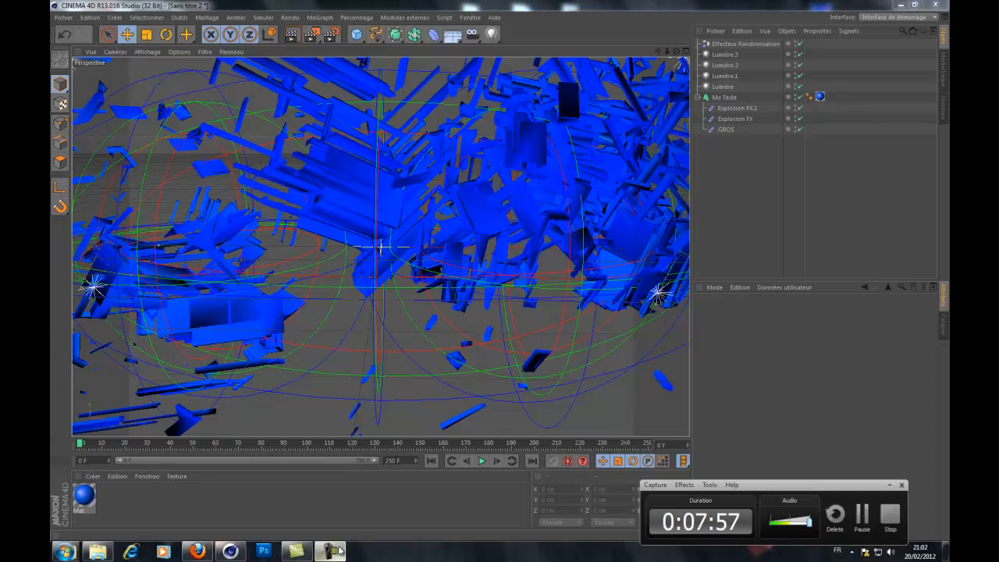
{"action": "left_click", "coordinate": [338, 551]}
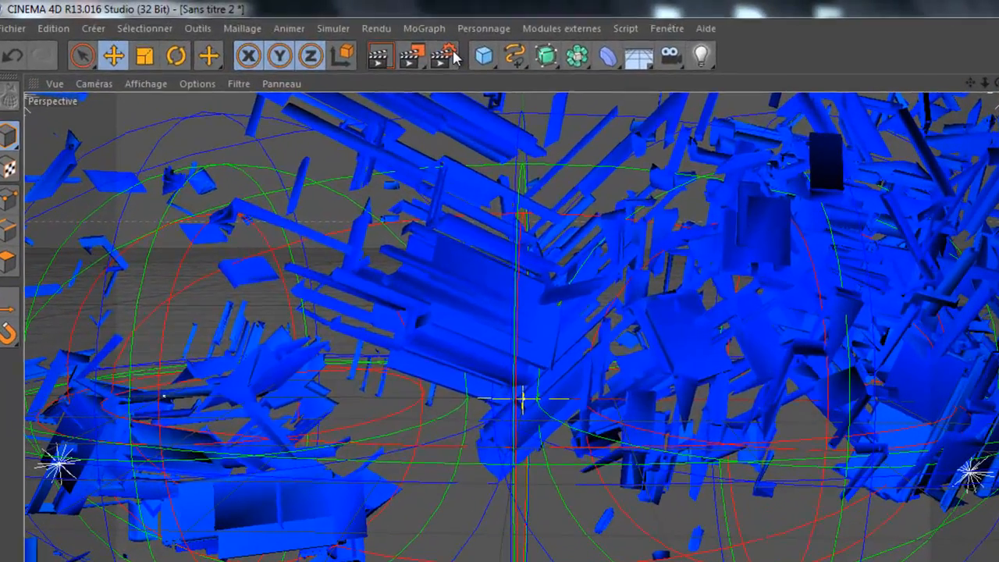
Set the render output to the HDV/HDTV 720 29.97 preset and the frame range to Toutes les images.
{"action": "left_click", "coordinate": [452, 55]}
{"action": "left_click", "coordinate": [307, 72]}
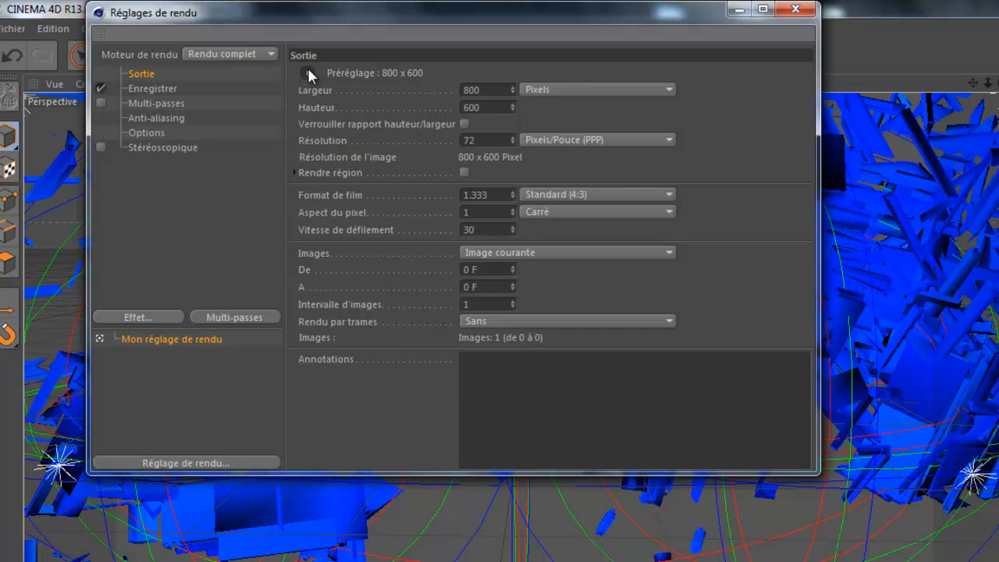
{"action": "mouse_move", "coordinate": [355, 126]}
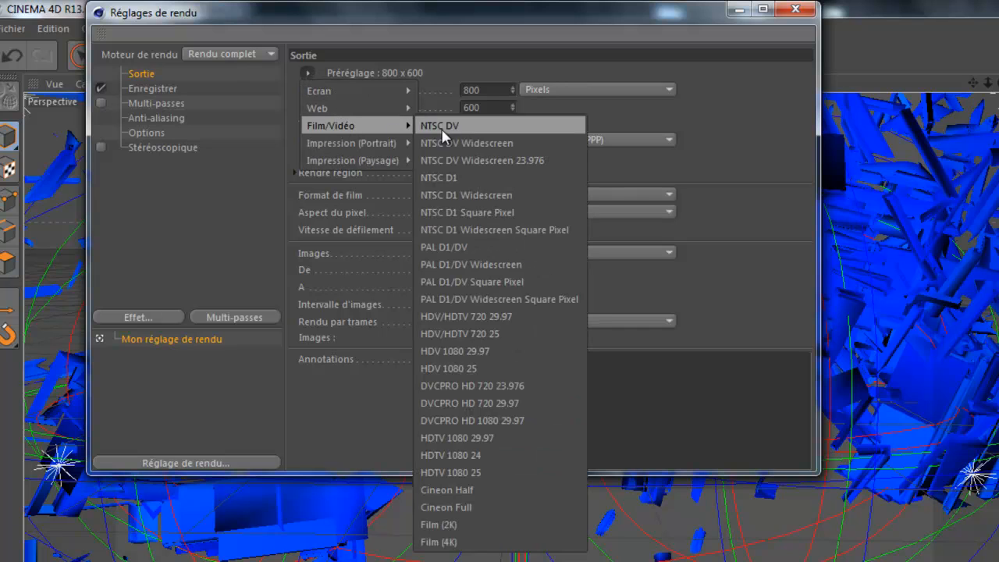
{"action": "left_click", "coordinate": [512, 316]}
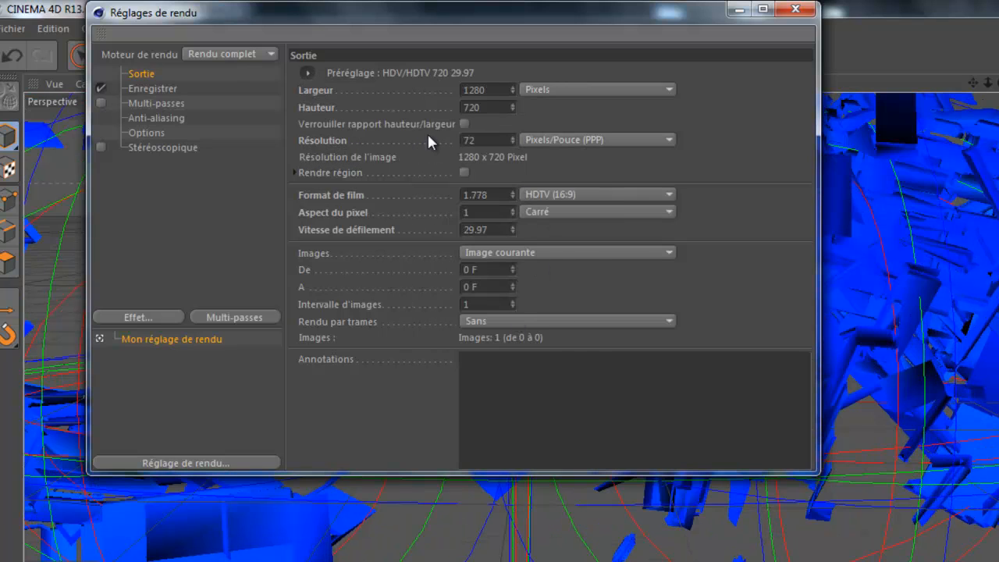
{"action": "left_click", "coordinate": [502, 252]}
{"action": "left_click", "coordinate": [509, 304]}
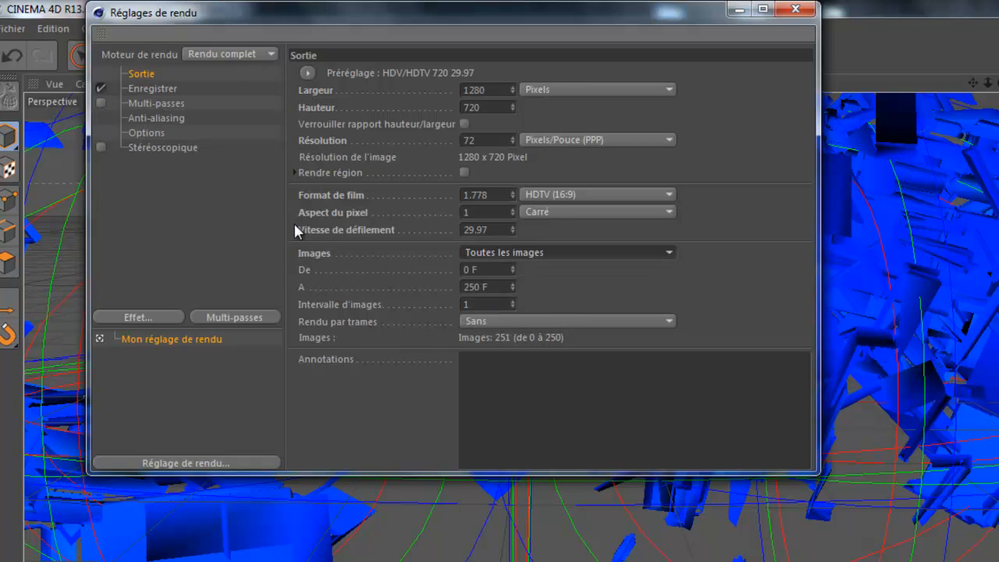
Set the render save format to Film AVI and name the output file tuto 4 in the proposed folder.
{"action": "left_click", "coordinate": [162, 89]}
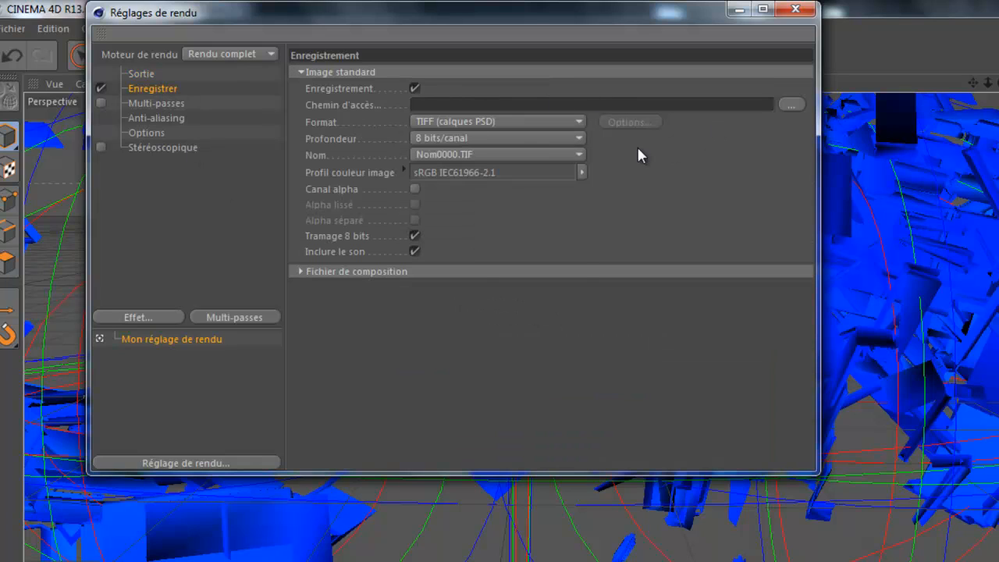
{"action": "left_click", "coordinate": [497, 121]}
{"action": "left_click", "coordinate": [471, 421]}
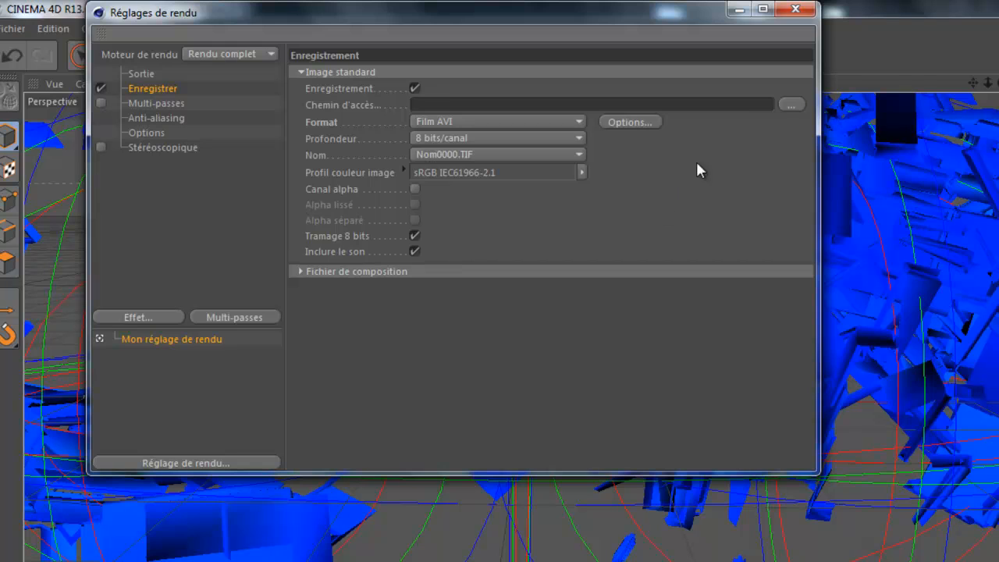
{"action": "left_click", "coordinate": [787, 104]}
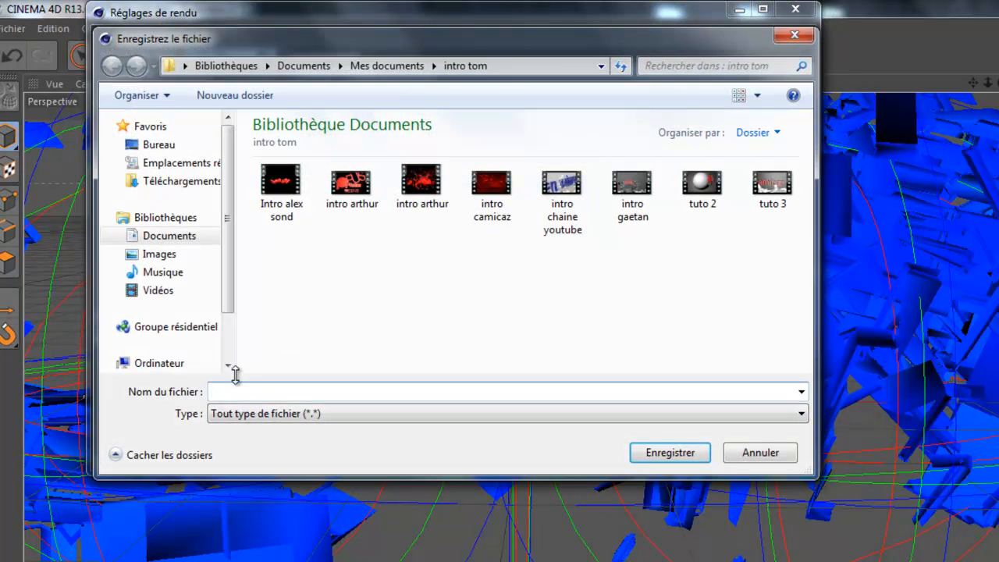
{"action": "type", "text": "tuto"}
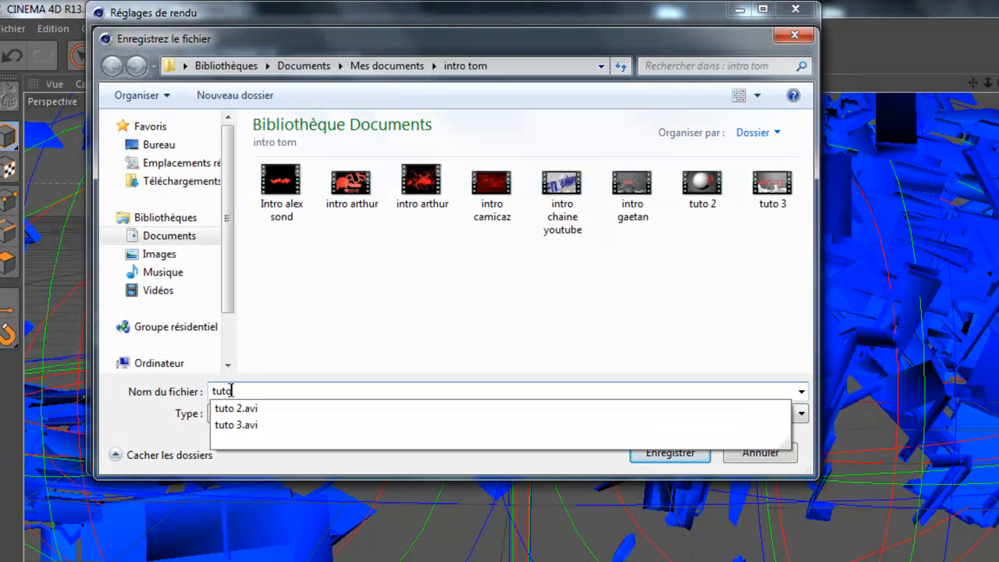
{"action": "type", "text": " 4"}
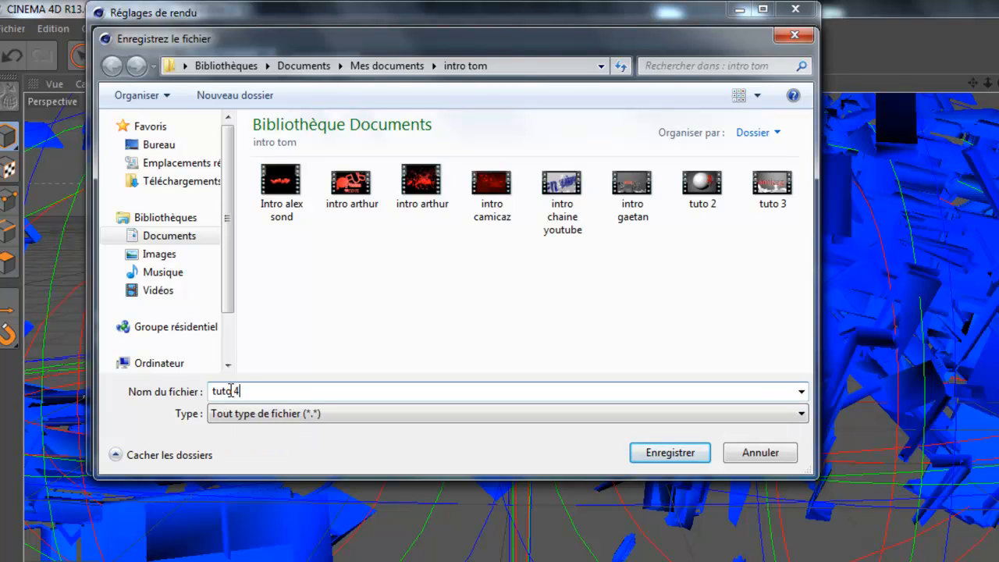
{"action": "left_click", "coordinate": [694, 458]}
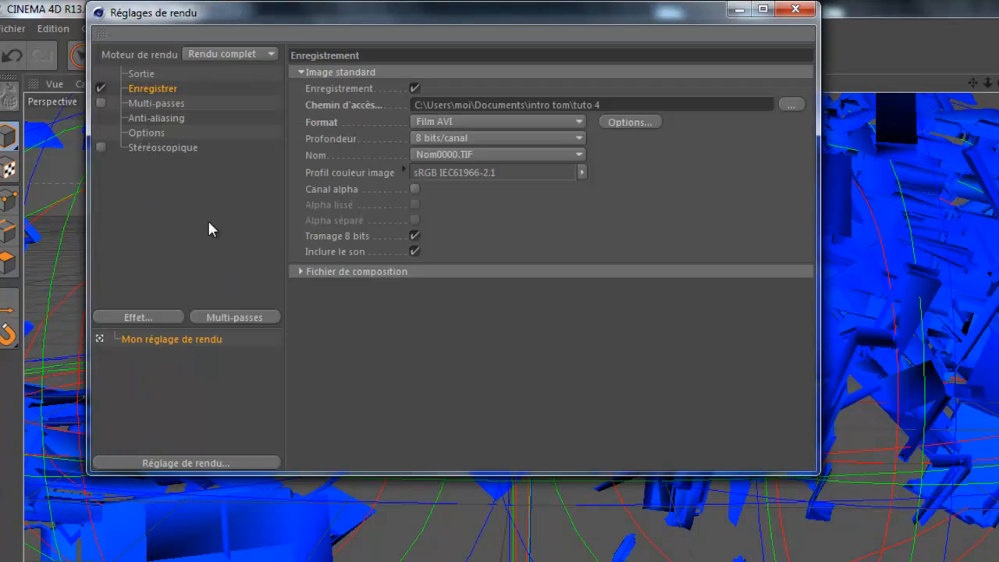
Set the render anti-aliasing to Au mieux with a maximum level of 2x2 and the Animation filter, and close the render settings.
{"action": "left_click", "coordinate": [137, 104]}
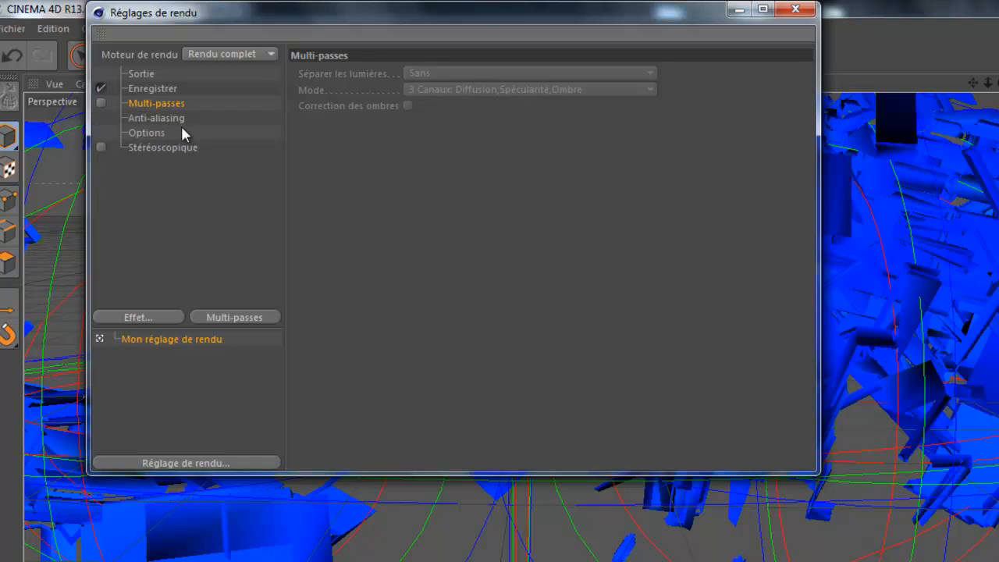
{"action": "left_click", "coordinate": [173, 119]}
{"action": "left_click", "coordinate": [518, 72]}
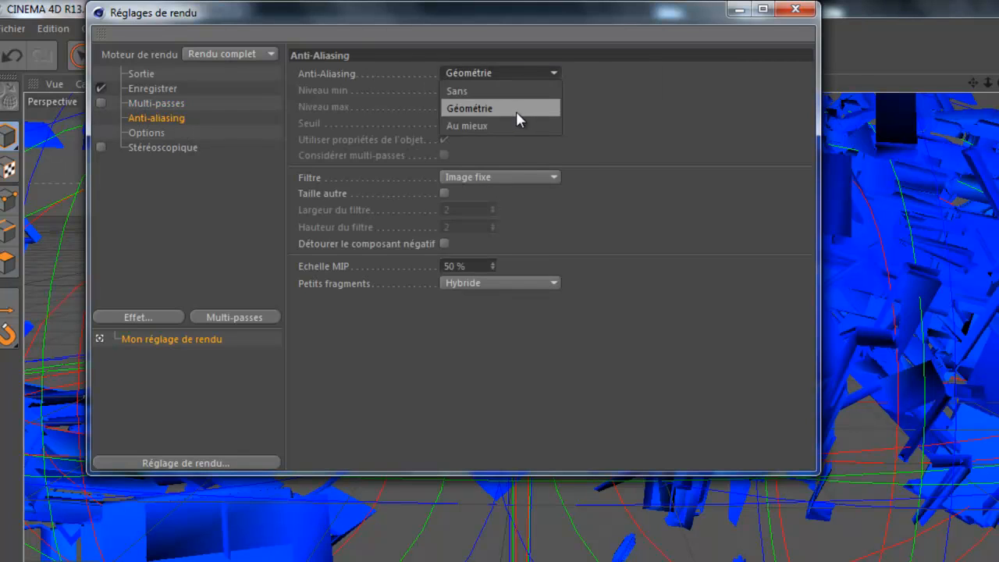
{"action": "left_click", "coordinate": [515, 120]}
{"action": "left_click", "coordinate": [500, 107]}
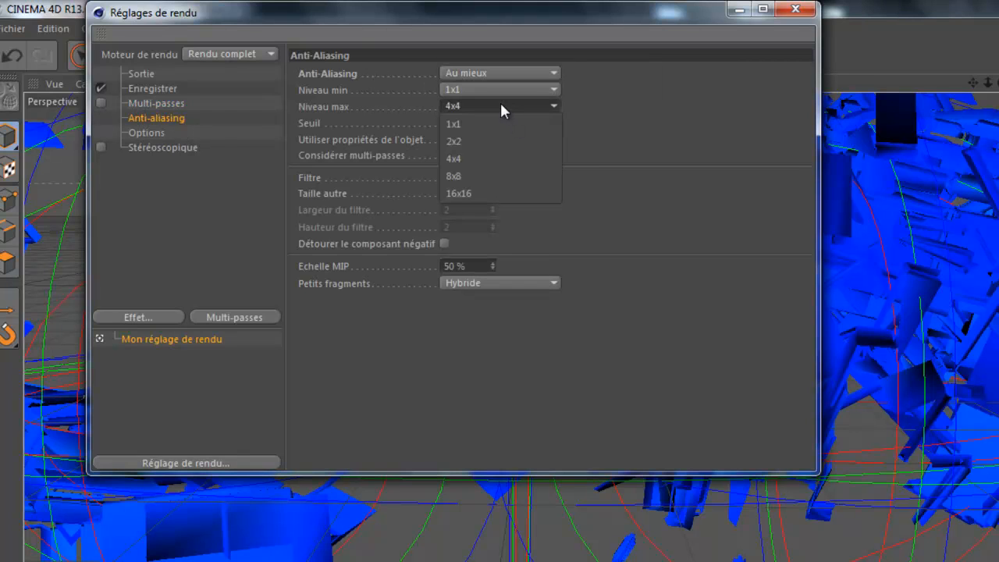
{"action": "left_click", "coordinate": [489, 142]}
{"action": "left_click", "coordinate": [500, 177]}
{"action": "left_click", "coordinate": [496, 212]}
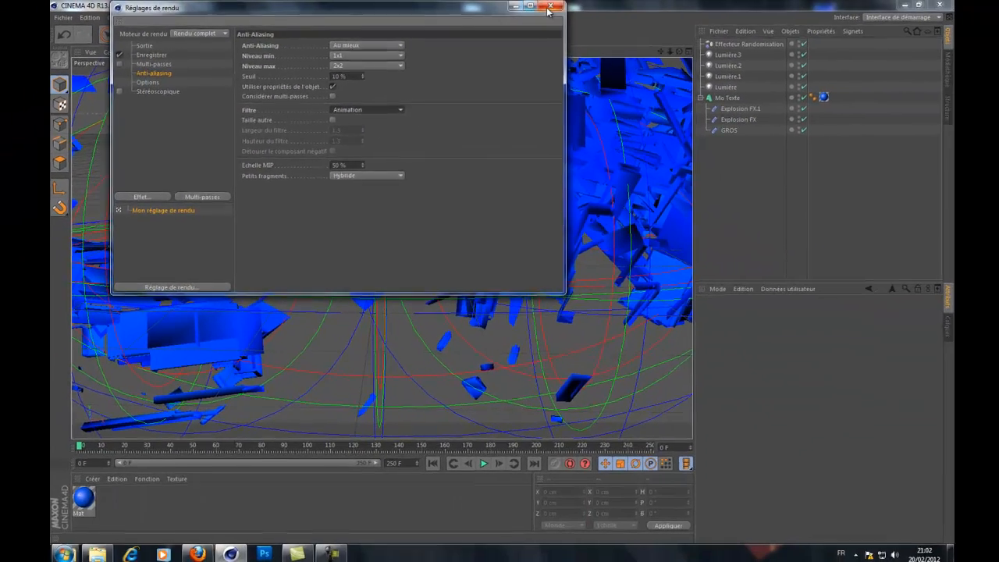
{"action": "left_click", "coordinate": [550, 7]}
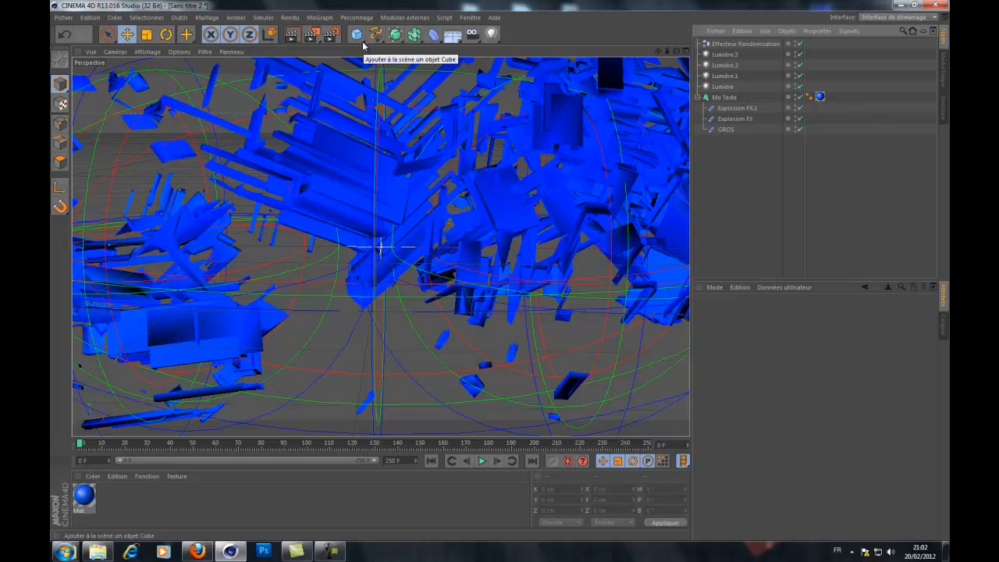
Start rendering the animation in the Visualiseur and maximize its window.
{"action": "left_click", "coordinate": [315, 39]}
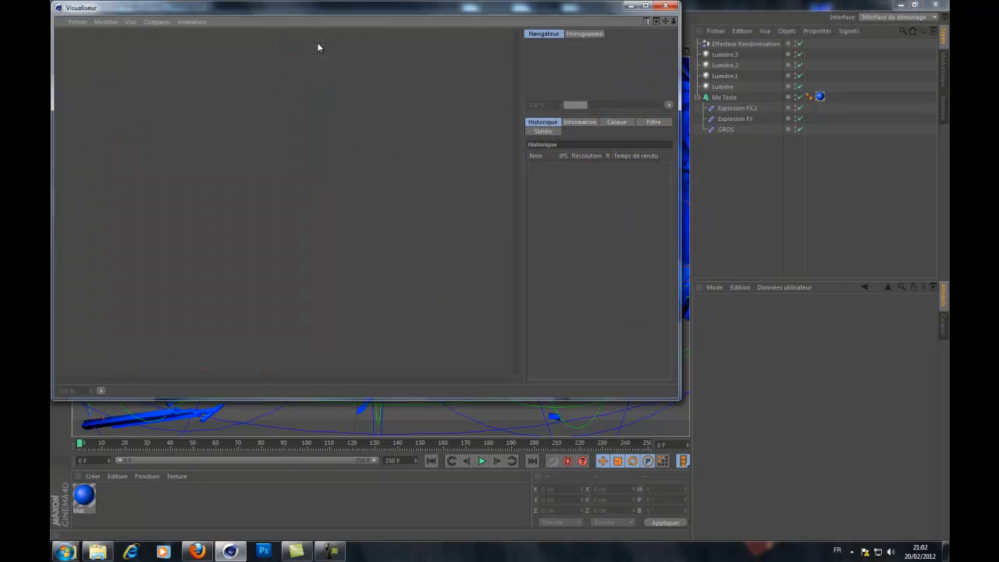
{"action": "left_click", "coordinate": [645, 7]}
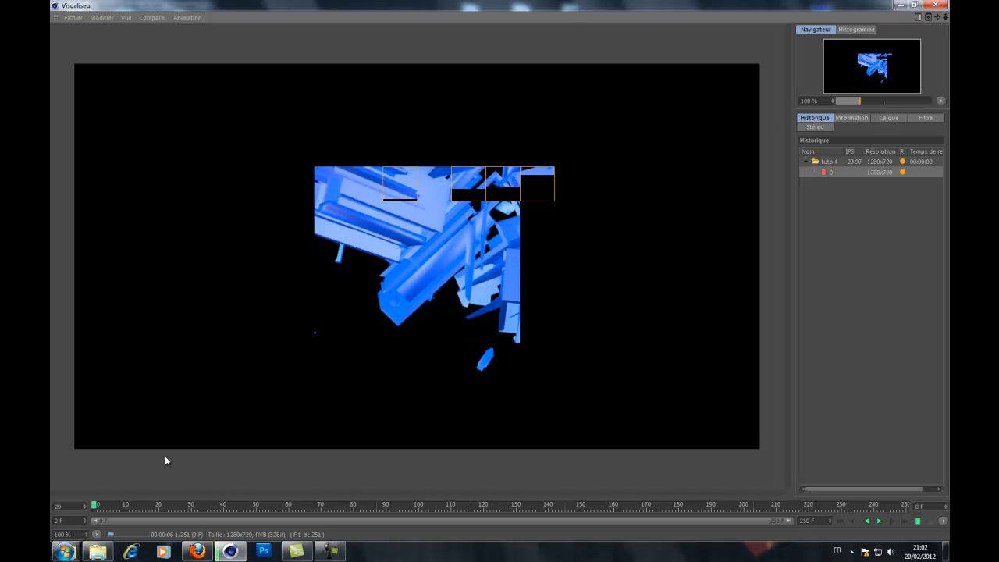
{"action": "left_click", "coordinate": [331, 551]}
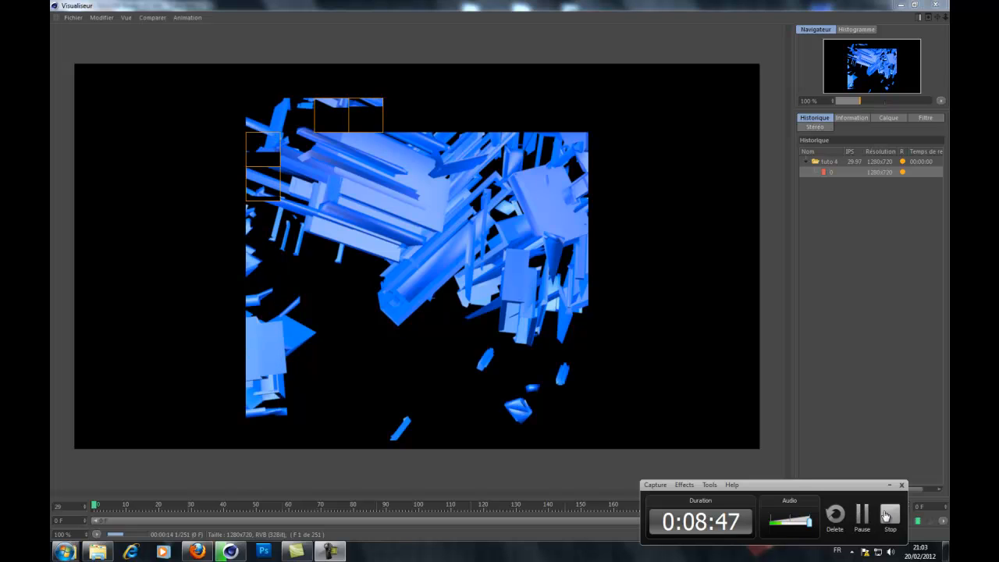
{"action": "left_click", "coordinate": [861, 513]}
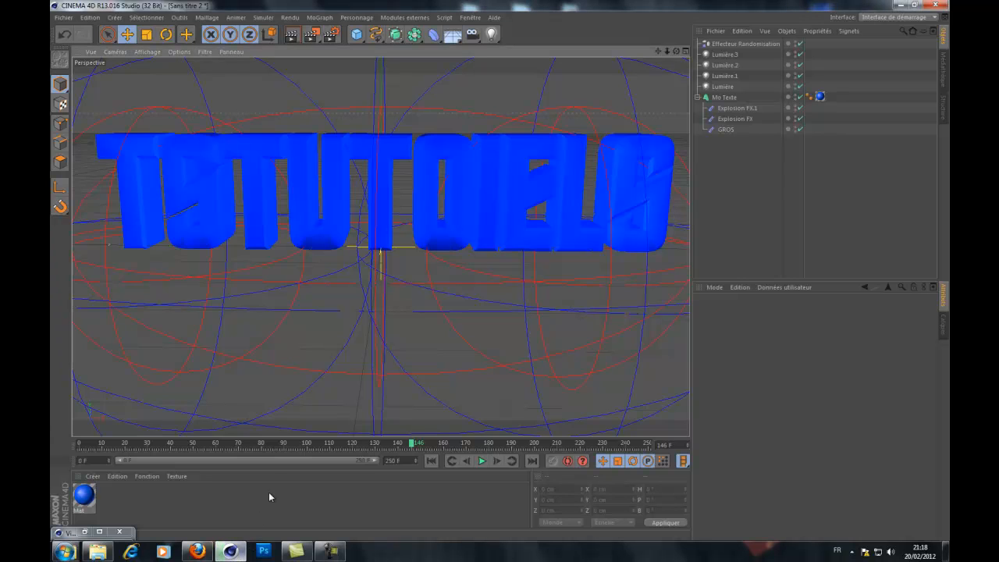
Check the progress of the tuto 4 render frames in the Visualiseur and leave its window minimized while rendering continues.
{"action": "left_click", "coordinate": [100, 532]}
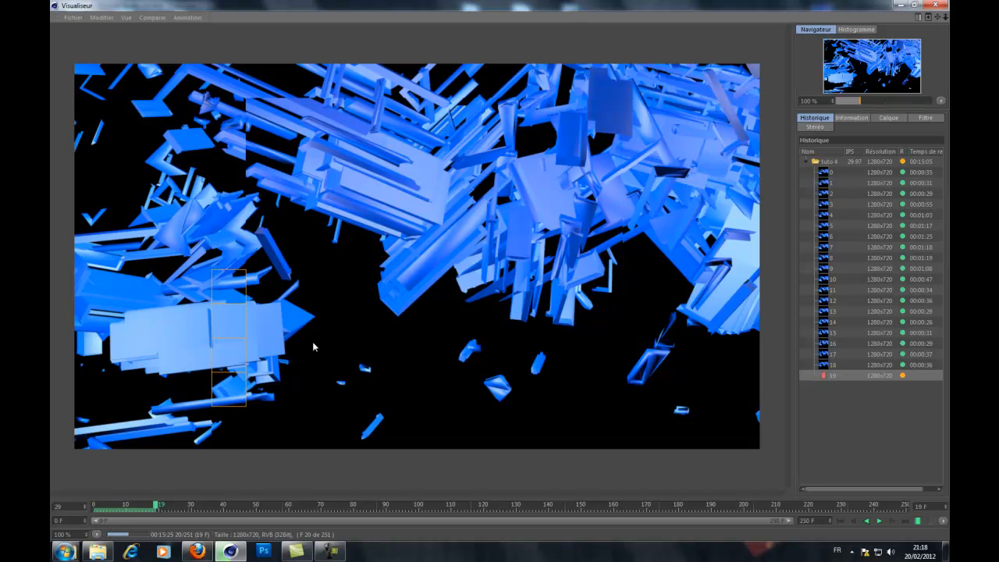
{"action": "left_click", "coordinate": [902, 6]}
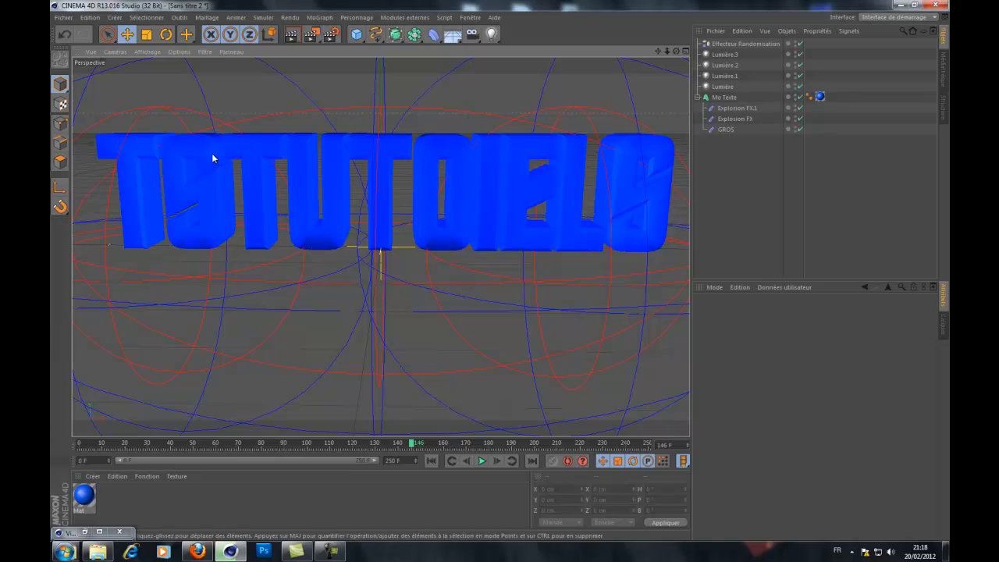
{"action": "left_click_drag", "start_coordinate": [410, 460], "coordinate": [50, 338]}
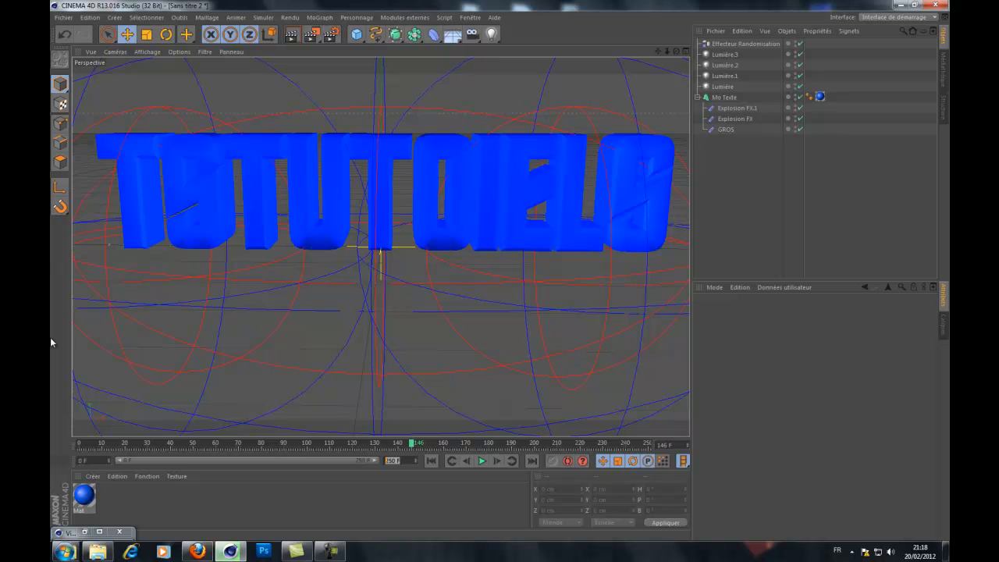
{"action": "left_click", "coordinate": [315, 505]}
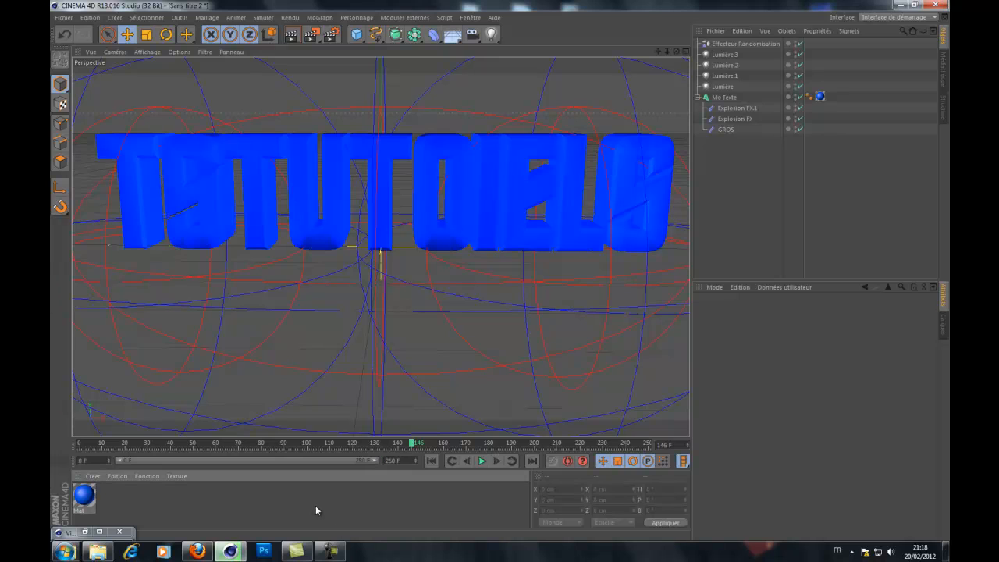
{"action": "left_click", "coordinate": [95, 532]}
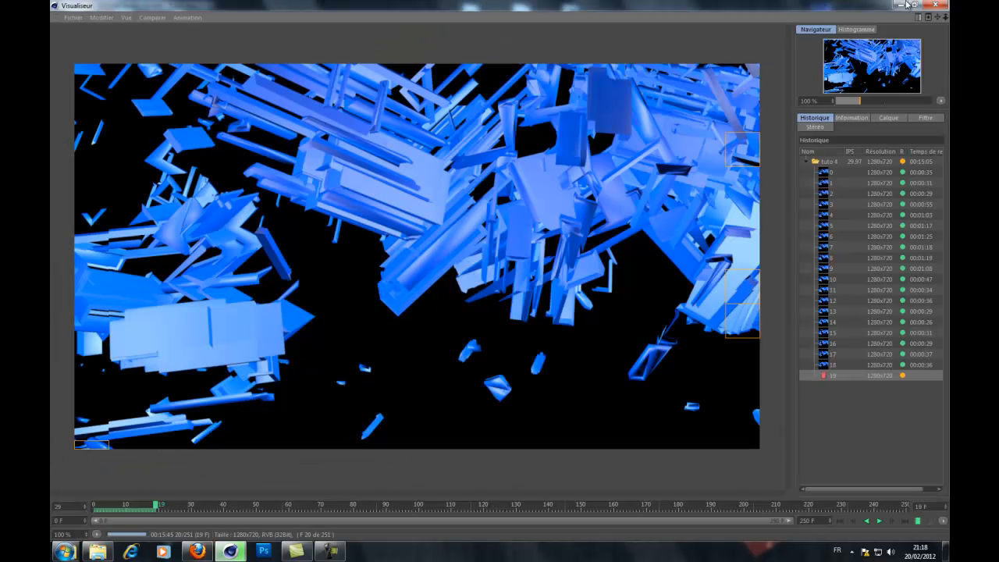
{"action": "left_click", "coordinate": [916, 6]}
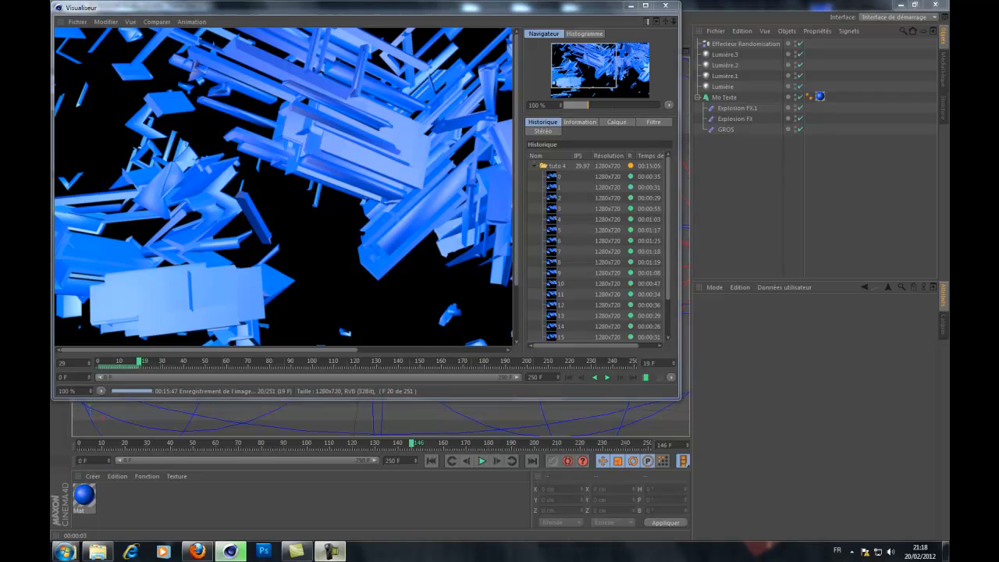
{"action": "left_click", "coordinate": [328, 551]}
{"action": "left_click", "coordinate": [826, 528]}
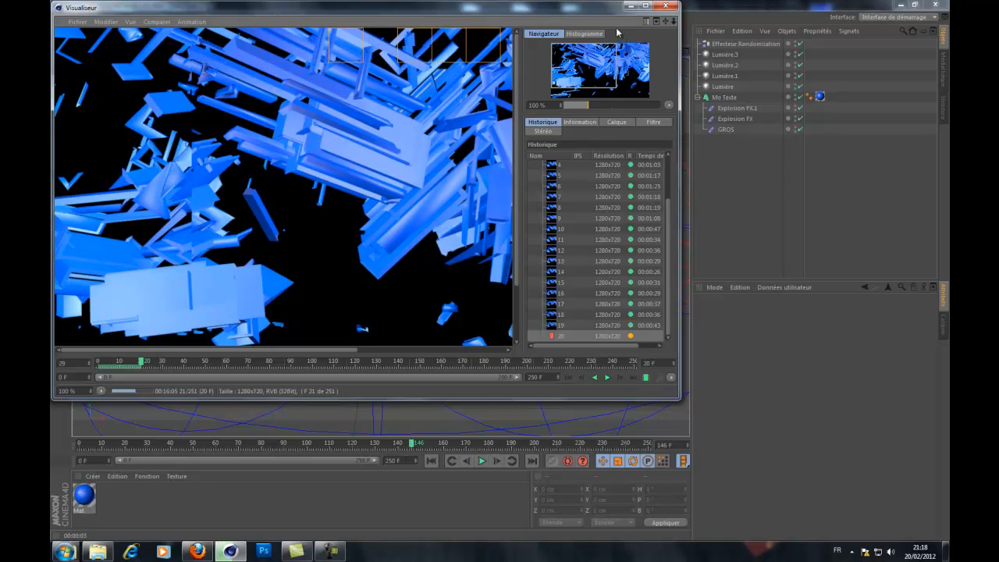
{"action": "left_click", "coordinate": [631, 5]}
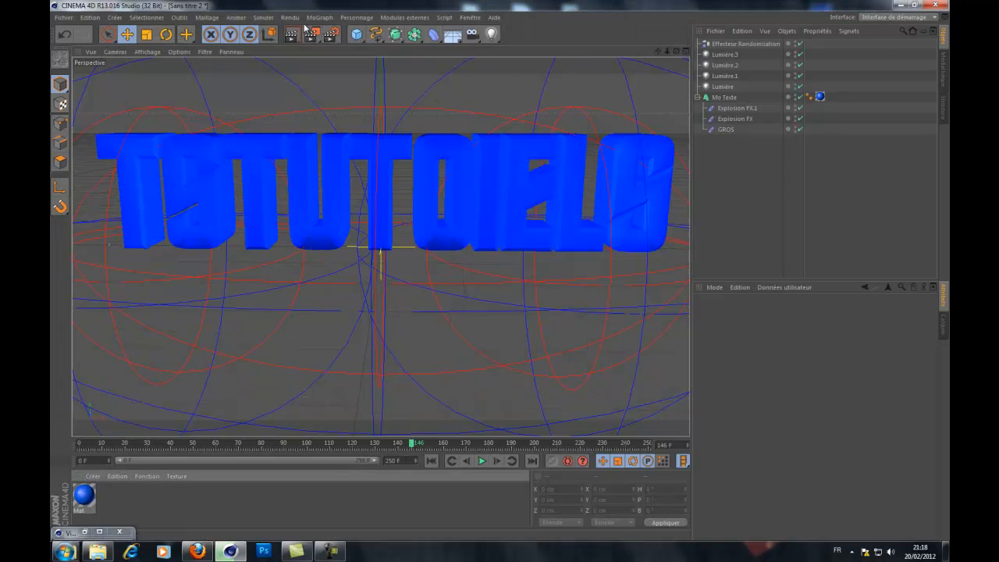
{"action": "left_click", "coordinate": [333, 554]}
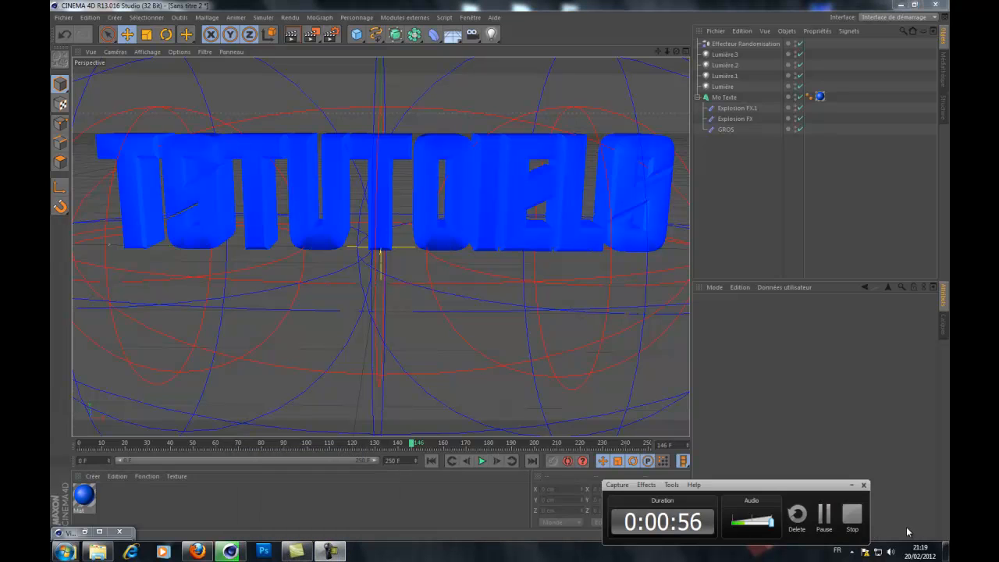
{"action": "left_click", "coordinate": [849, 515]}
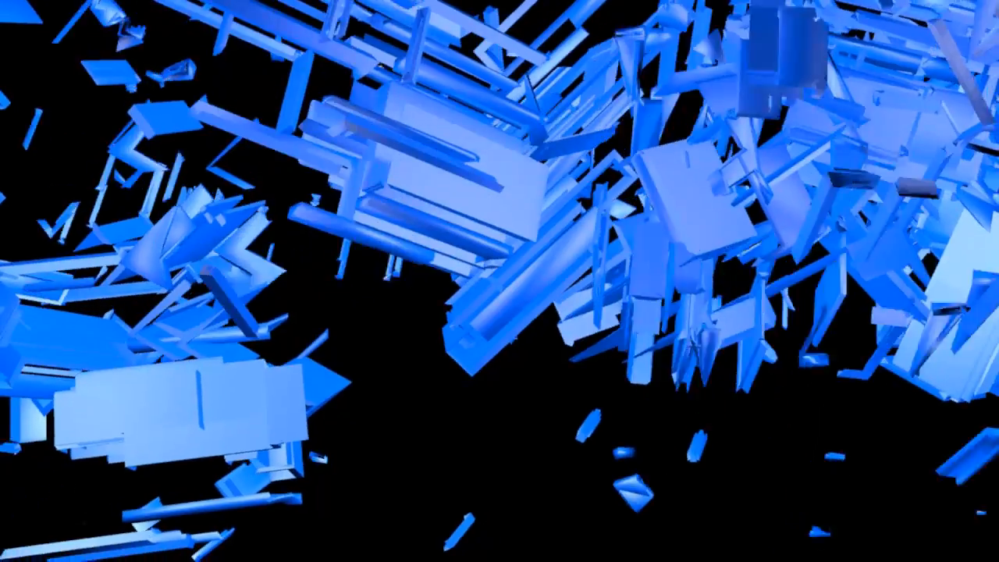